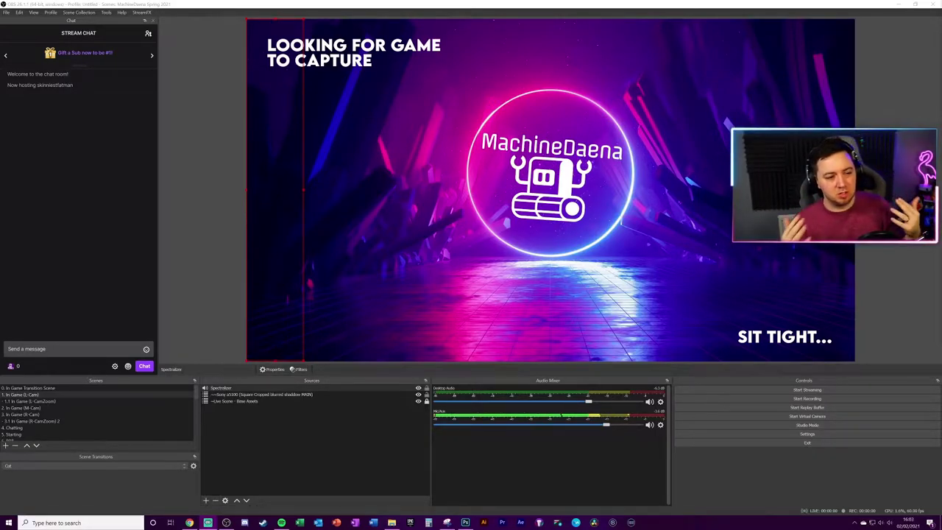
- Rotate the Spectralizer source 90 degrees anti-clockwise and scale it up to span the full width of the preview canvas
right_click(280, 204)
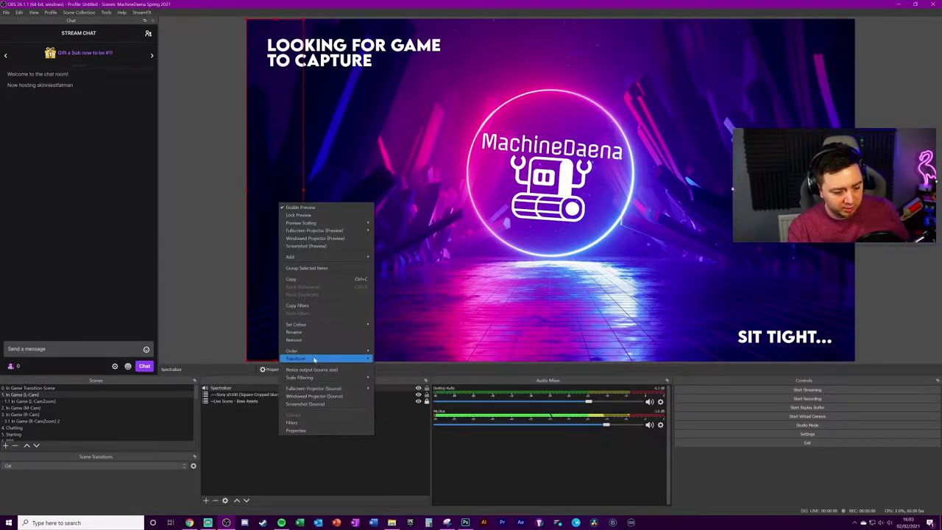
mouse_move(313, 359)
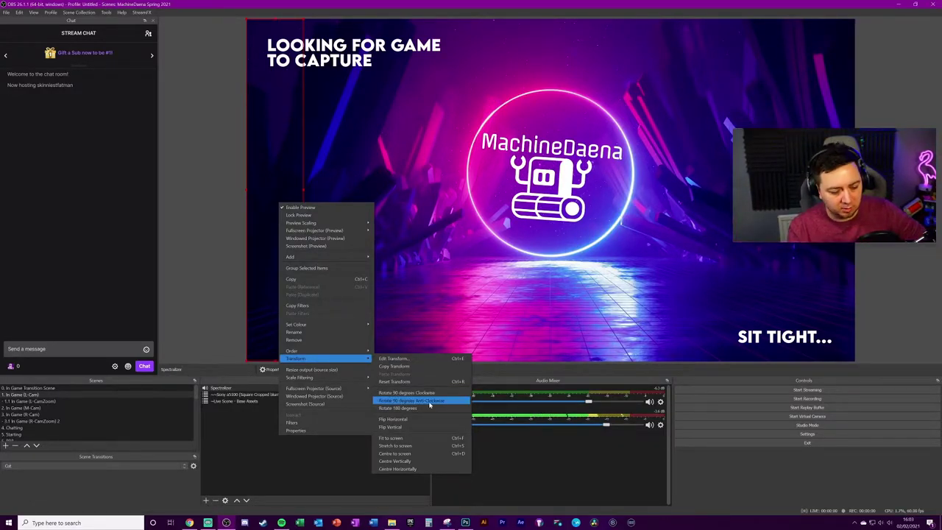
left_click(429, 401)
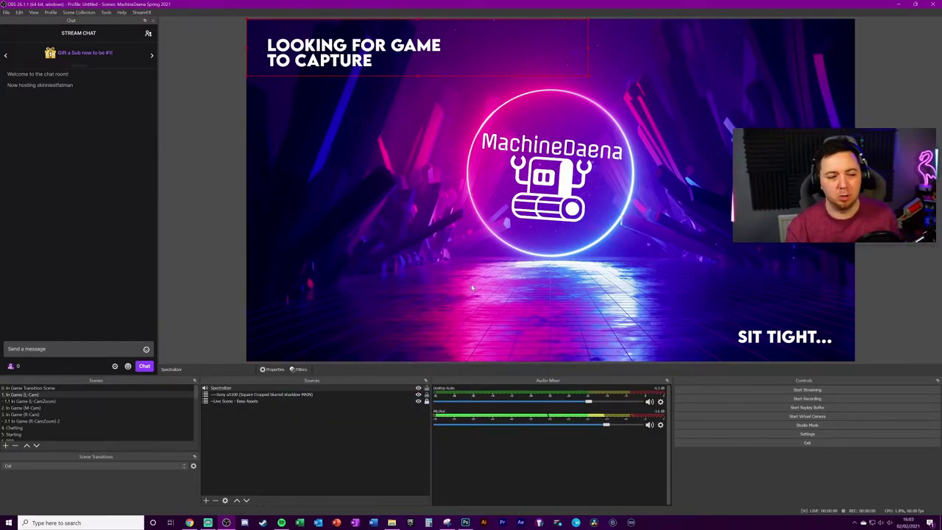
left_click_drag(587, 75, 854, 122)
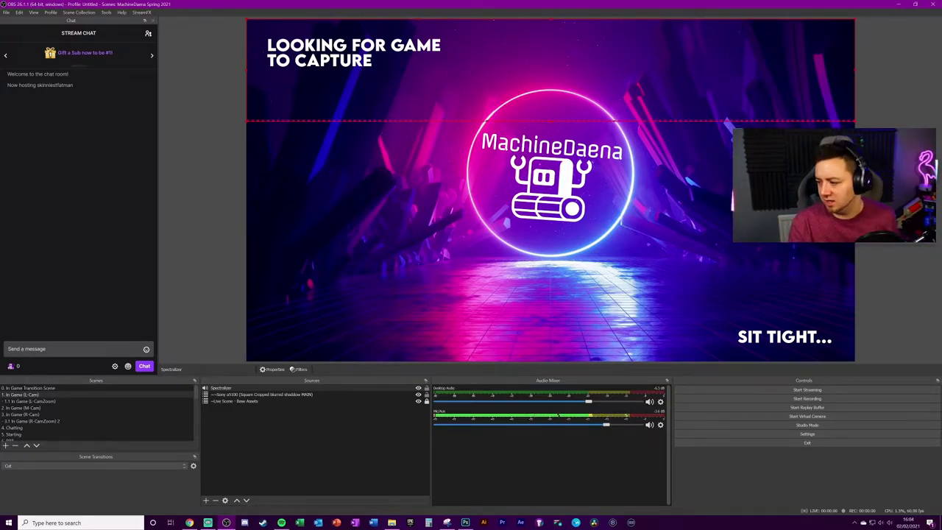
- Capture a screen snip of the entire preview canvas, including the visualizer's bounding box, with Snipping Tool
key("alt+Tab")
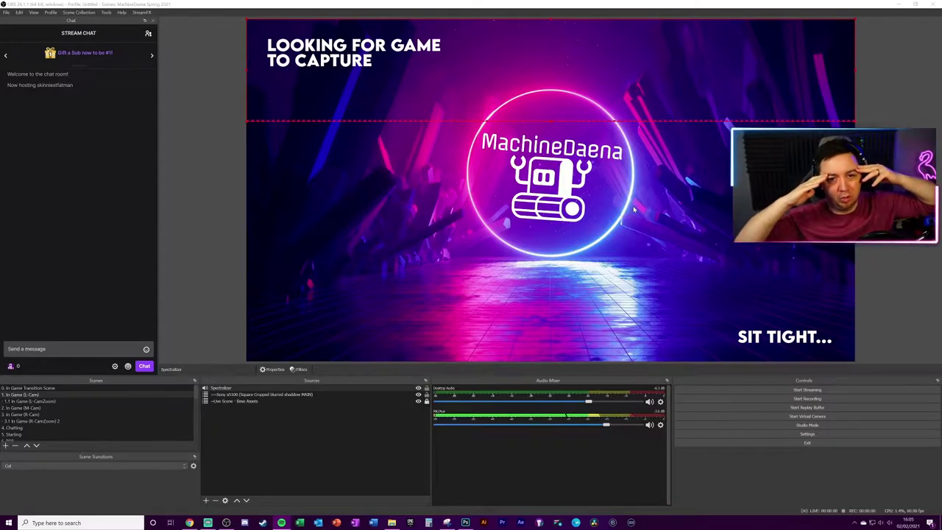
key("super+shift+s")
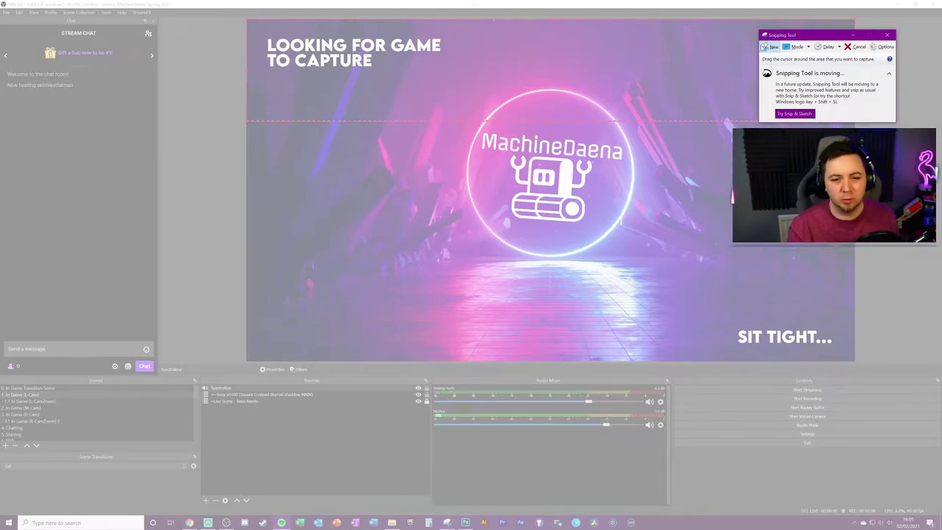
key("Escape")
key("ctrl+n")
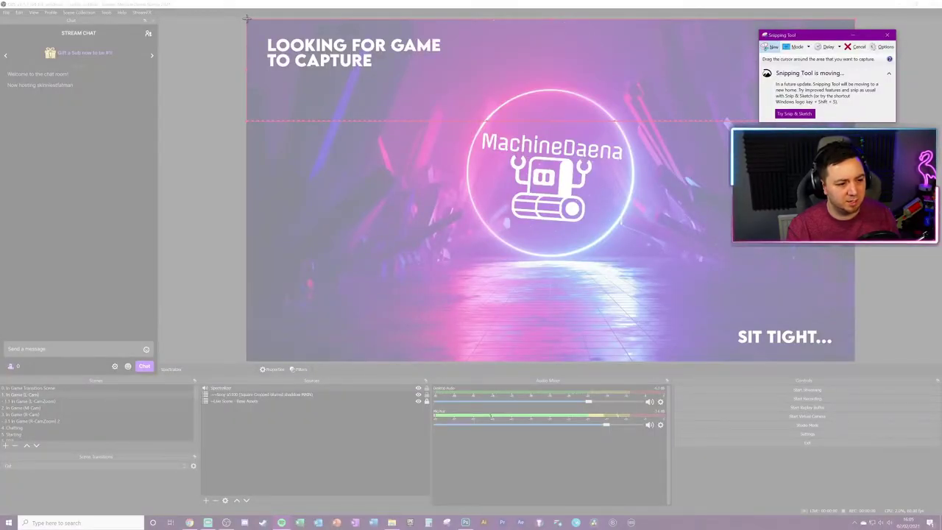
left_click_drag(248, 19, 855, 362)
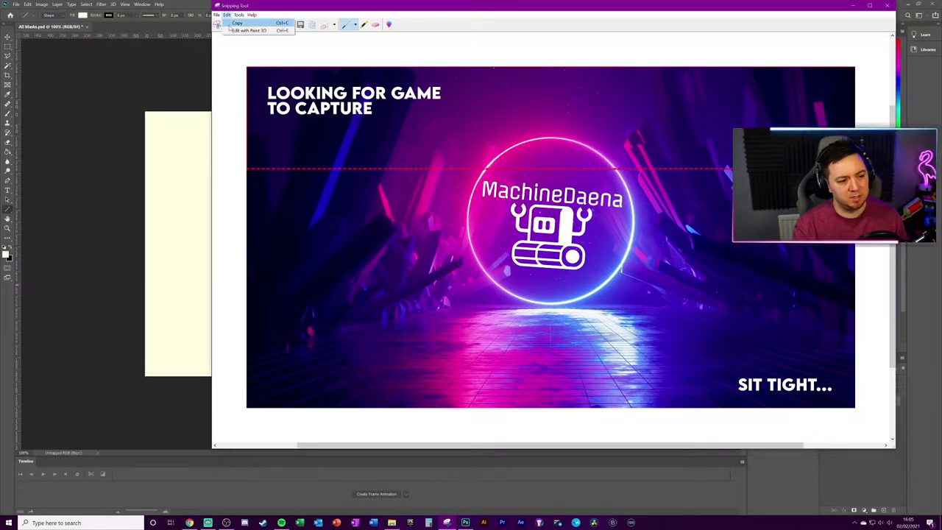
- Paste the snip into All Masks.psd in Photoshop and scale it to about 77% so it fits the canvas width
key("alt+Tab")
key("ctrl+v")
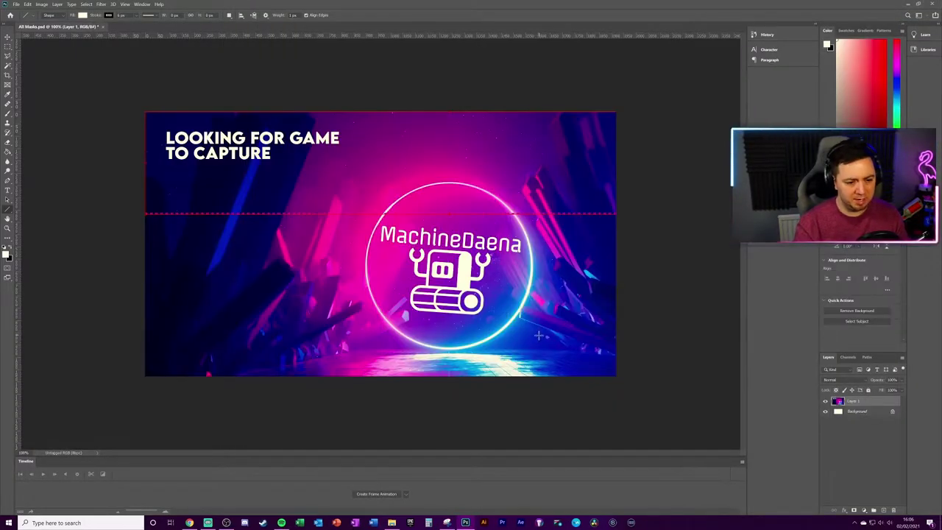
key("ctrl+t")
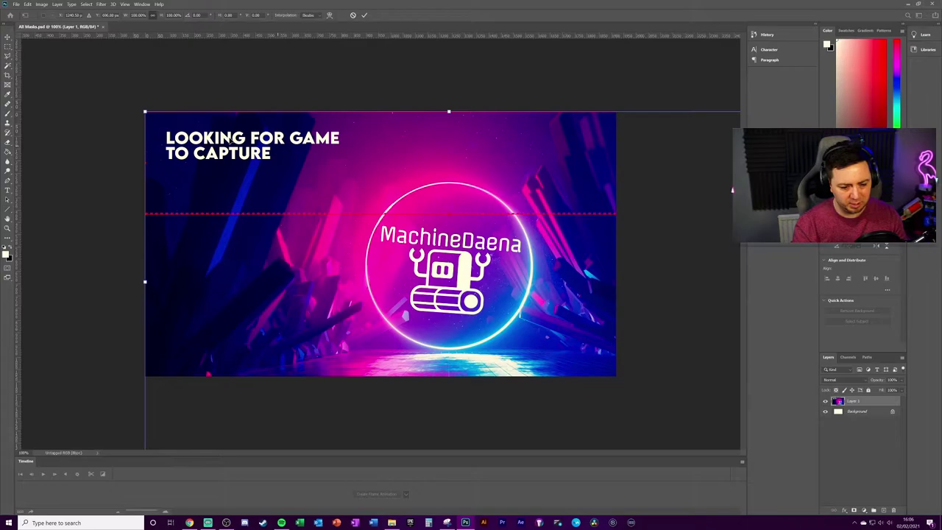
mouse_move(293, 232)
left_mouse_down()
mouse_move(434, 309)
mouse_move(293, 232)
left_mouse_up()
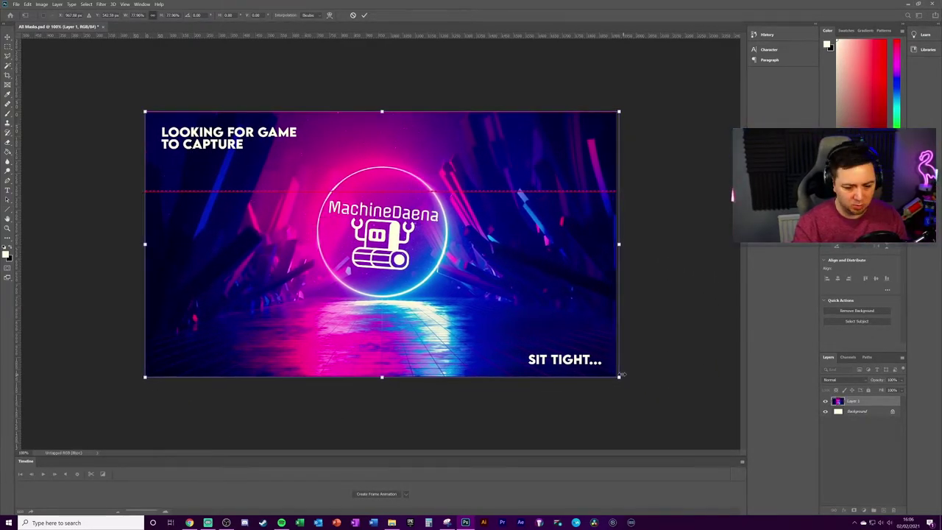
left_click_drag(618, 377, 617, 376)
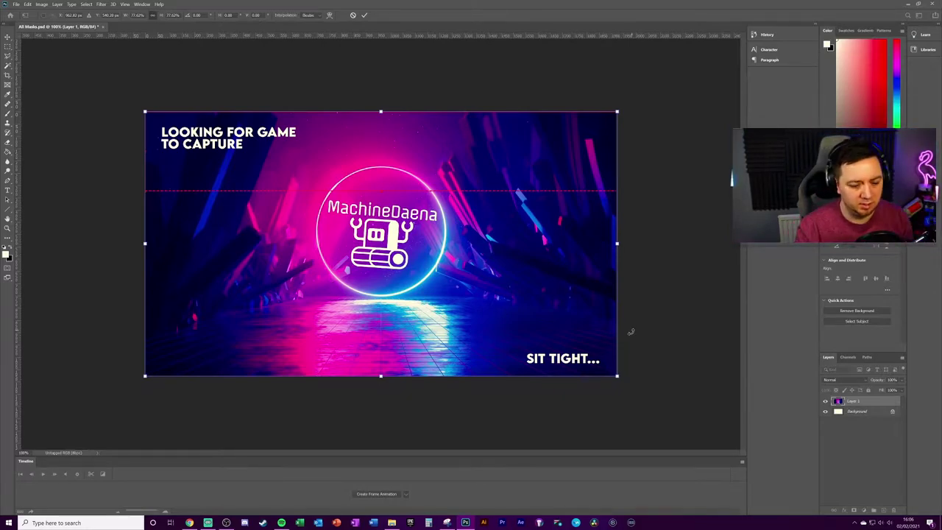
left_click_drag(617, 376, 616, 376)
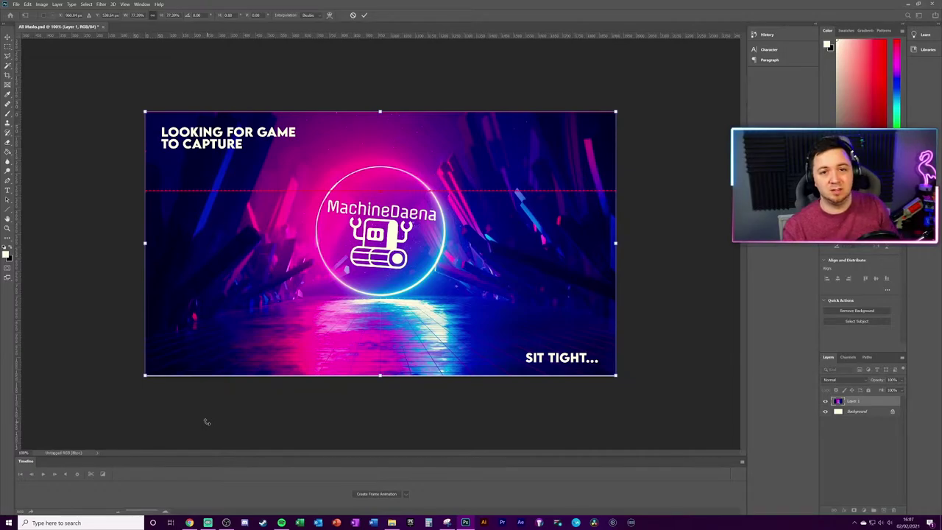
key("Escape")
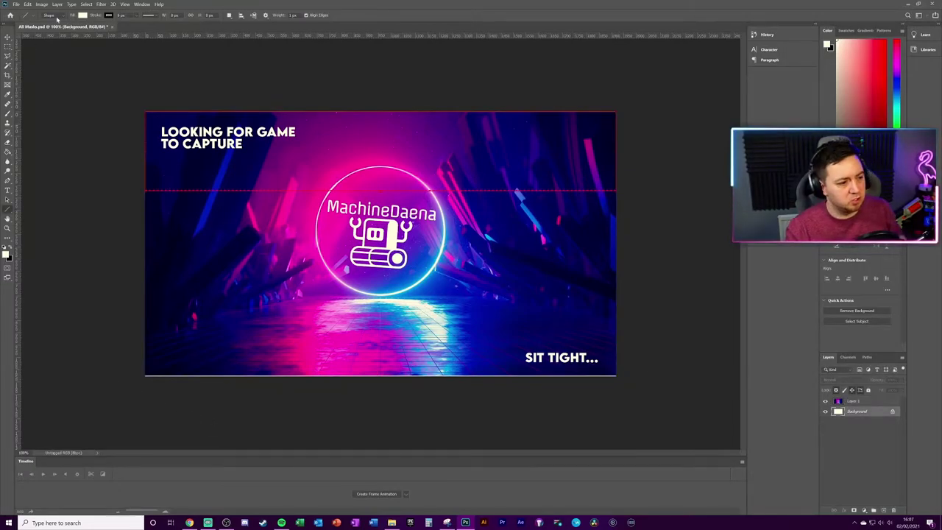
- Set the canvas height to 350 pixels, anchored at the top centre, and accept the clipping
left_click(42, 4)
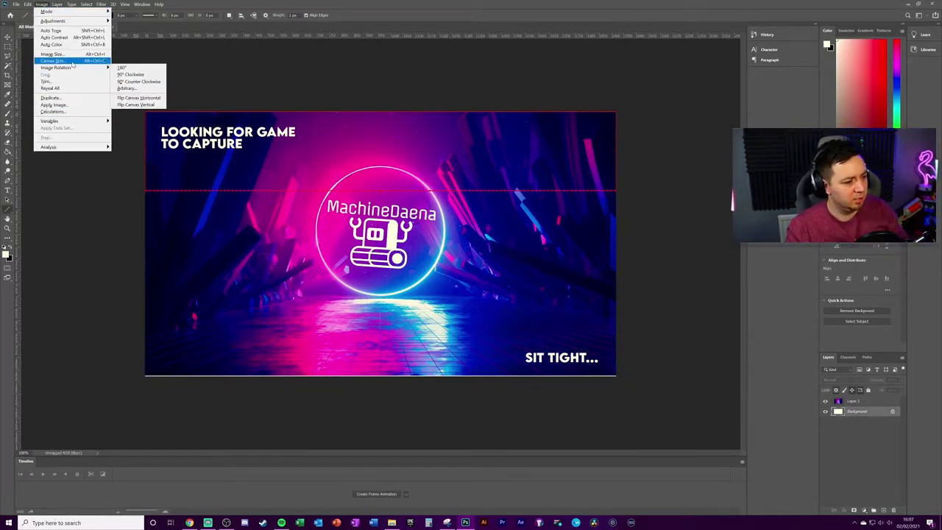
left_click(73, 61)
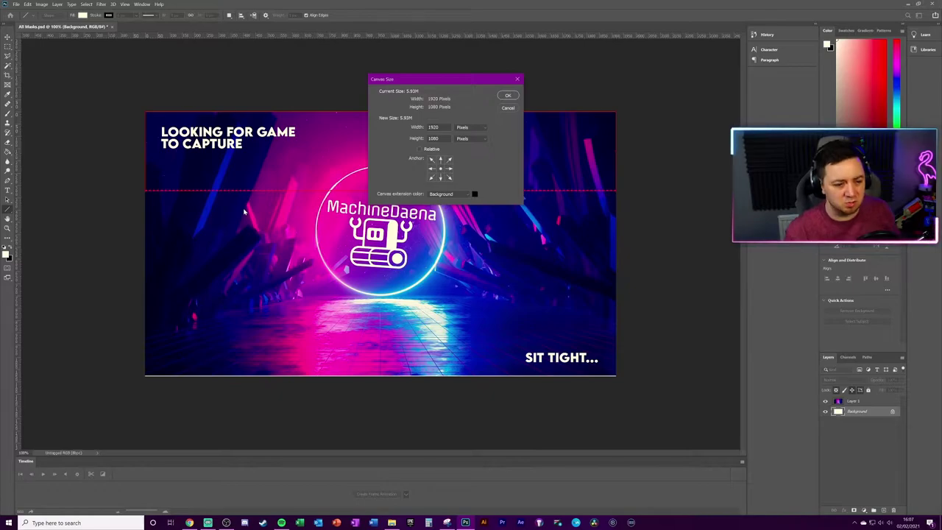
left_click(440, 158)
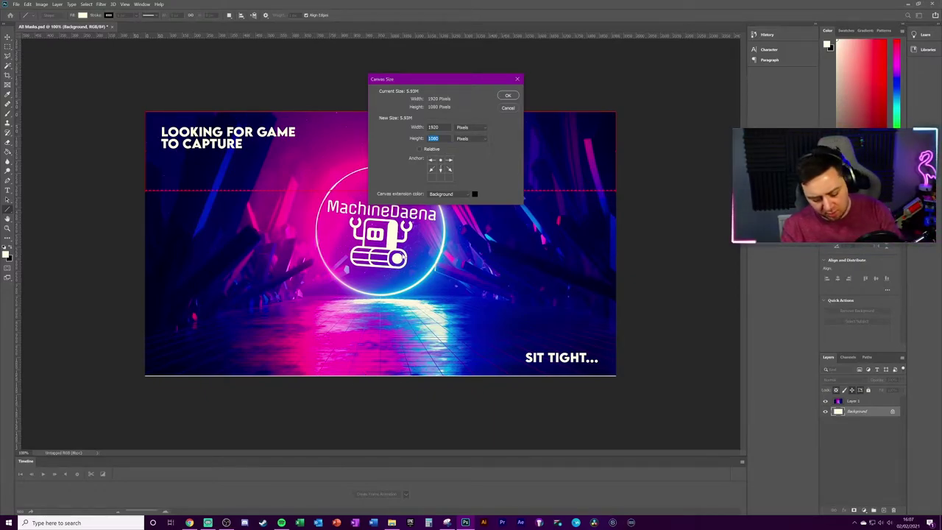
type("350")
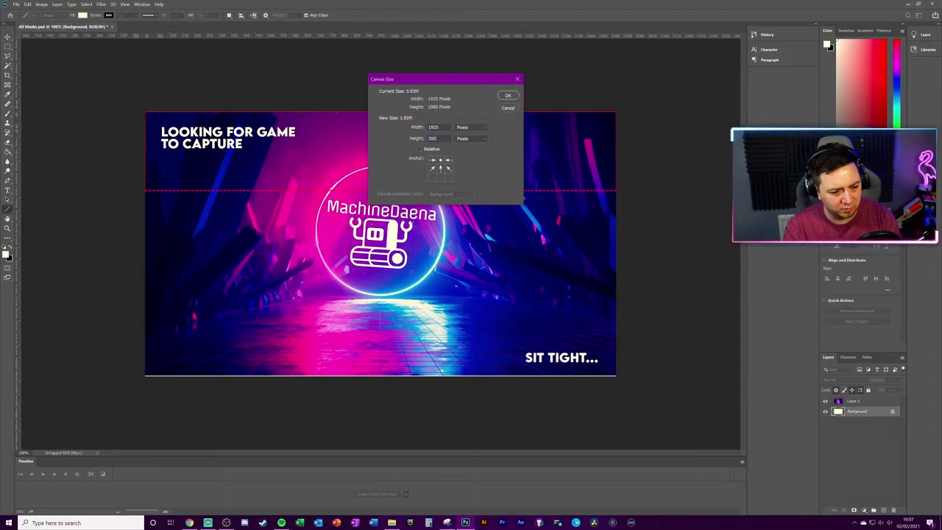
left_click(506, 94)
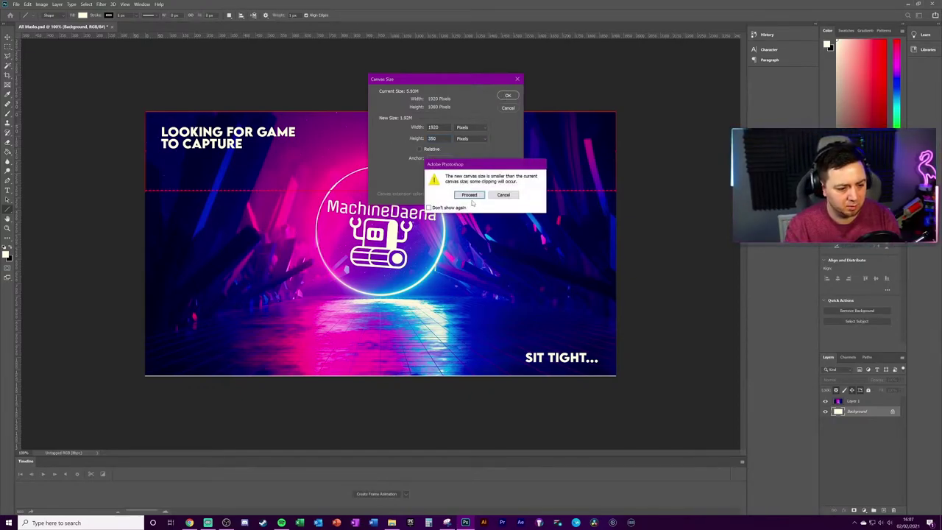
key("Return")
- Reduce the canvas height further to end at the visualizer's dashed red line, and remove the pasted screenshot layer
left_click(41, 3)
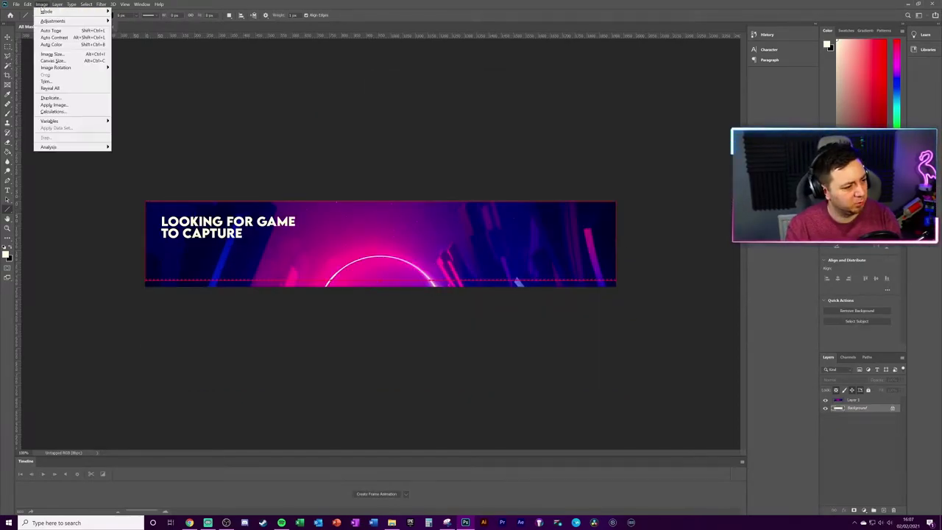
left_click(52, 71)
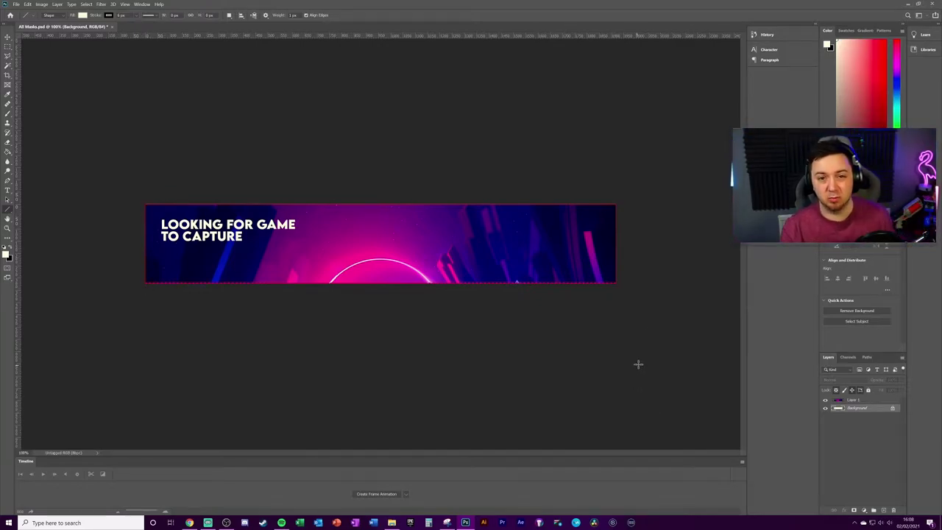
left_click(864, 399)
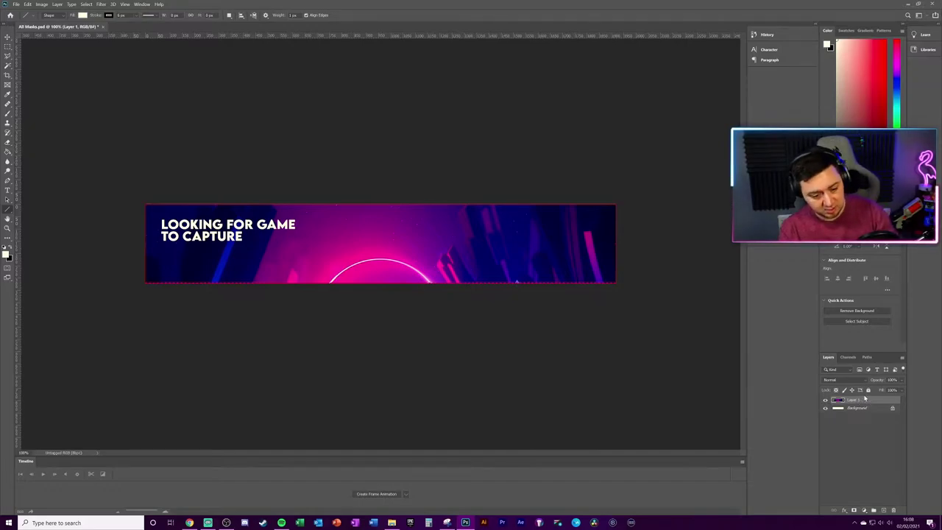
key("ctrl+z")
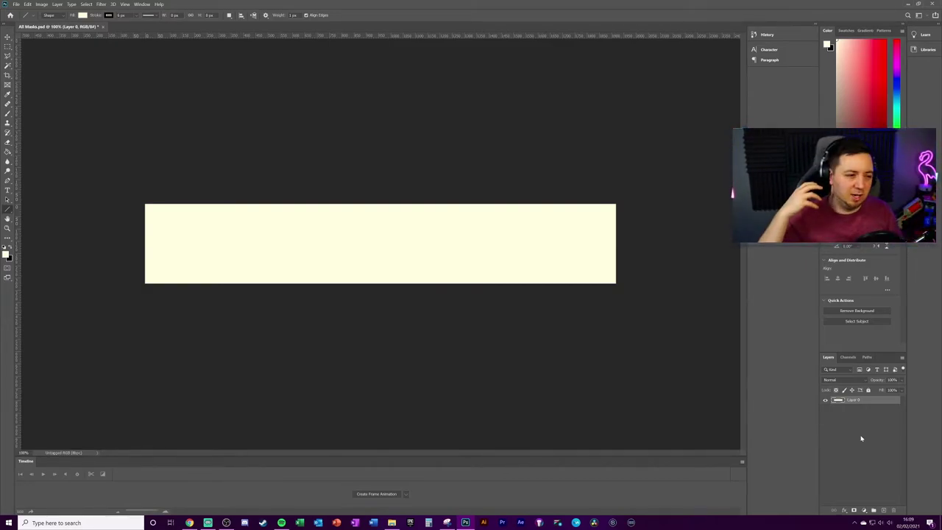
- Switch to Chrome and search Google Images for "black and white gradient"
key("alt+Tab")
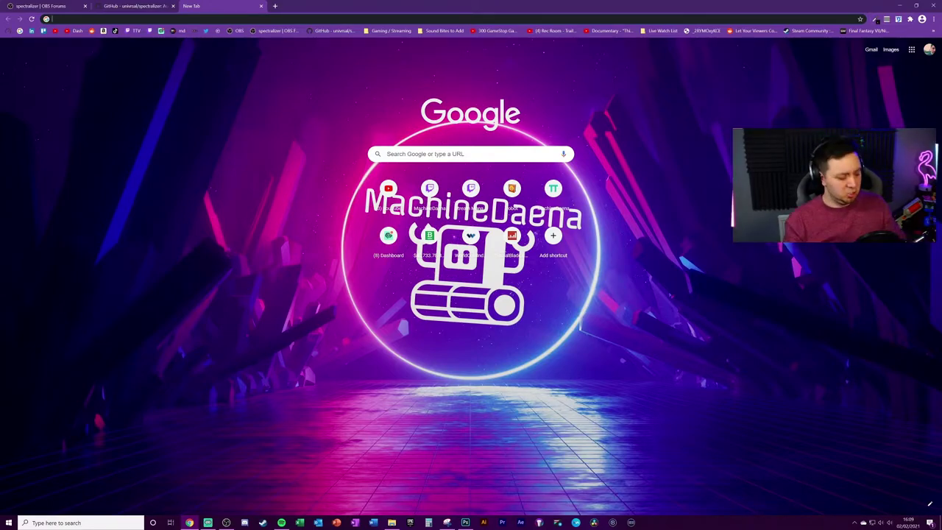
type("black and white")
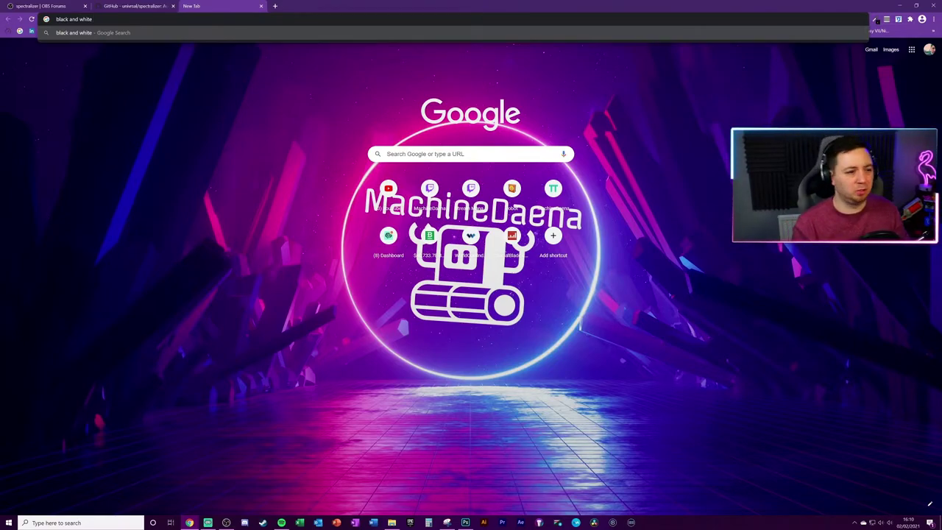
type(" gradient")
key("Return")
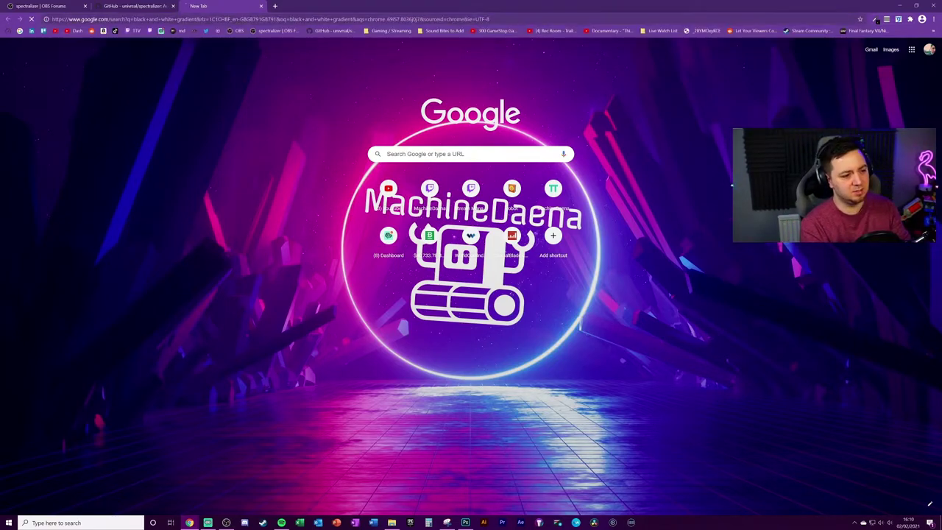
left_click(150, 152)
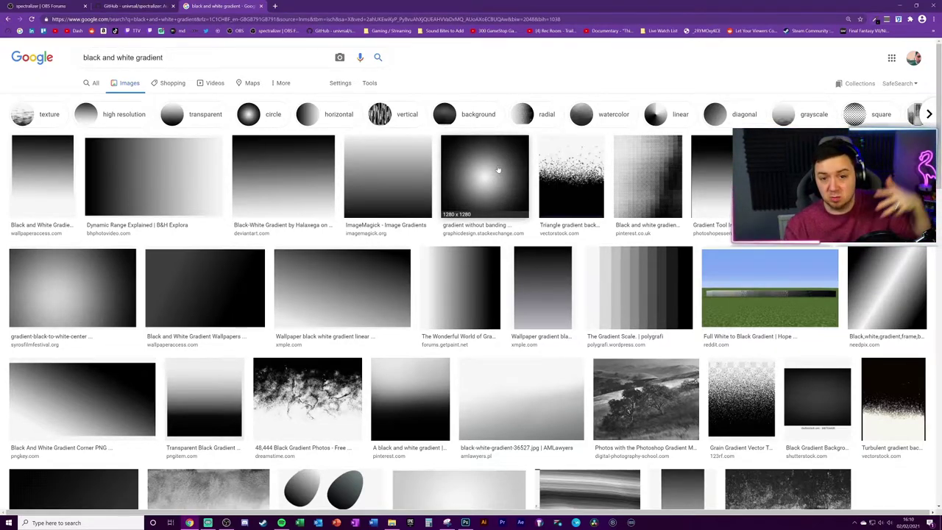
- Change the image search to "black and white lines" and return to Photoshop
left_click_drag(163, 57, 140, 57)
type("lines")
key("Return")
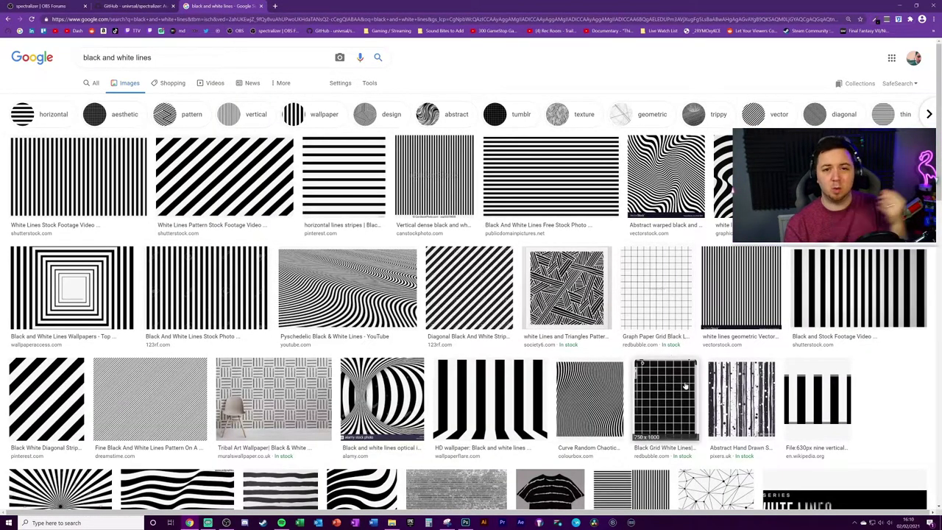
key("alt+Tab")
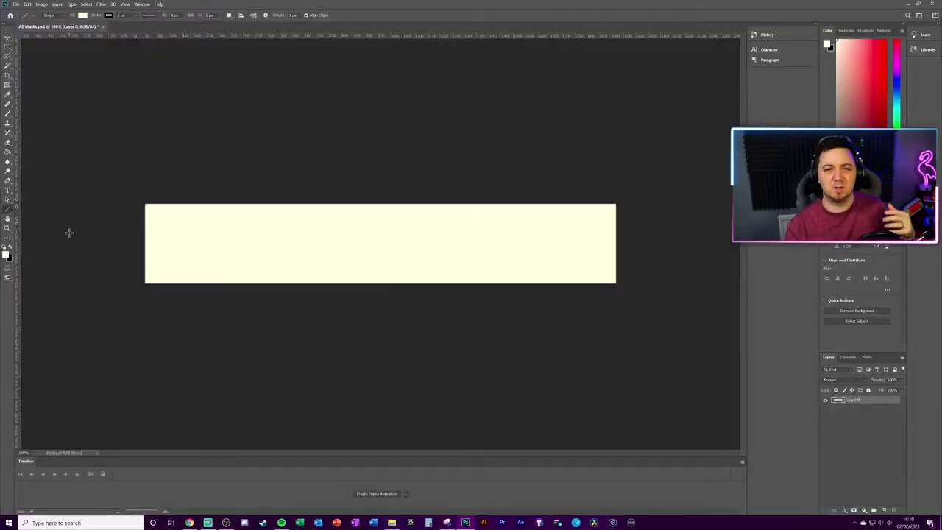
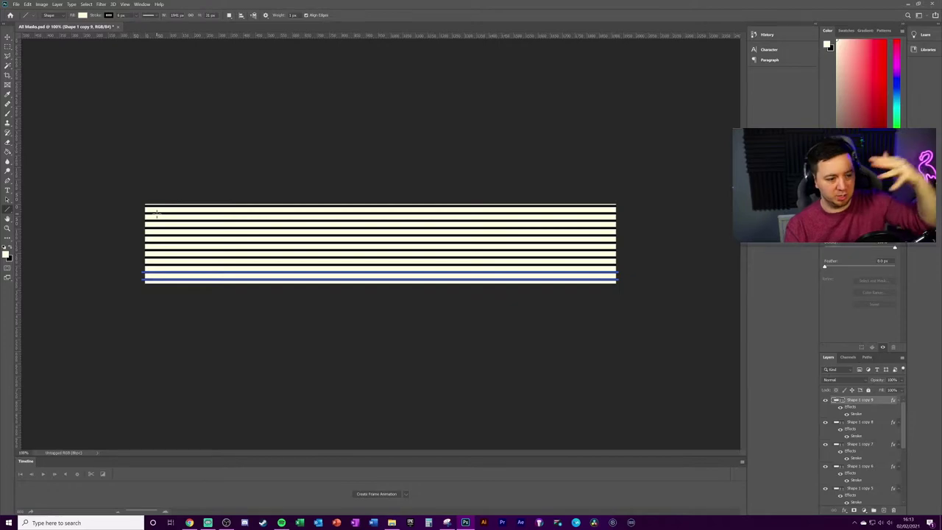
- Save the striped line pattern as a PNG named "Line Mask" in the Audio Visualizer Masks & Filters folder, using the large file size option
left_click(15, 4)
left_click(55, 92)
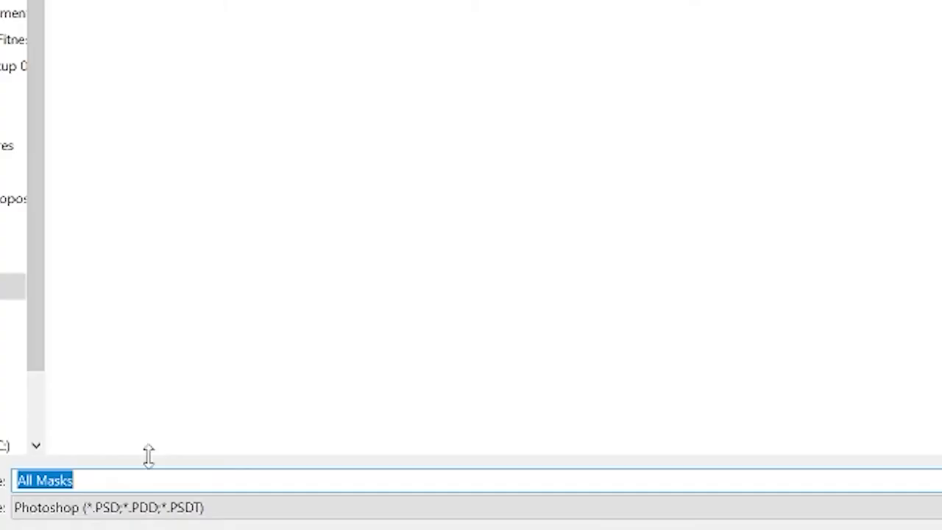
left_click(151, 507)
left_click(130, 410)
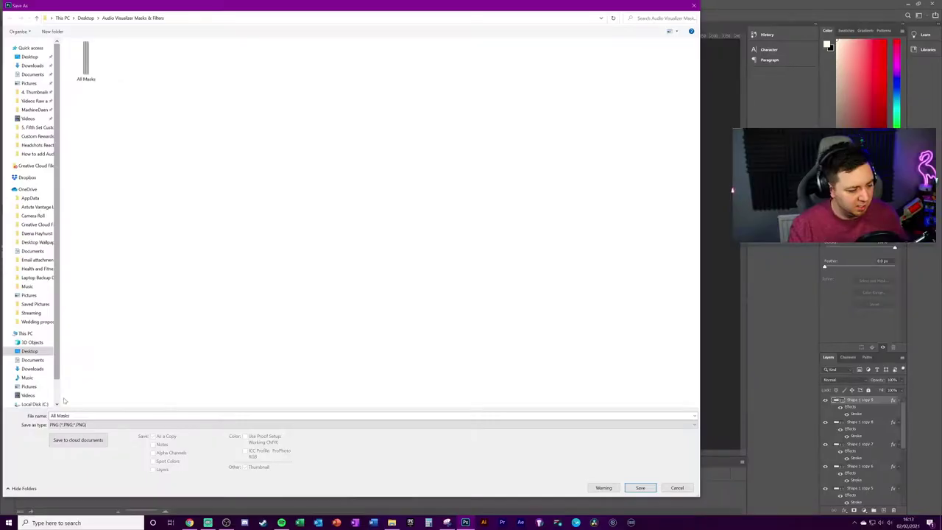
triple_click(59, 416)
type("Line M")
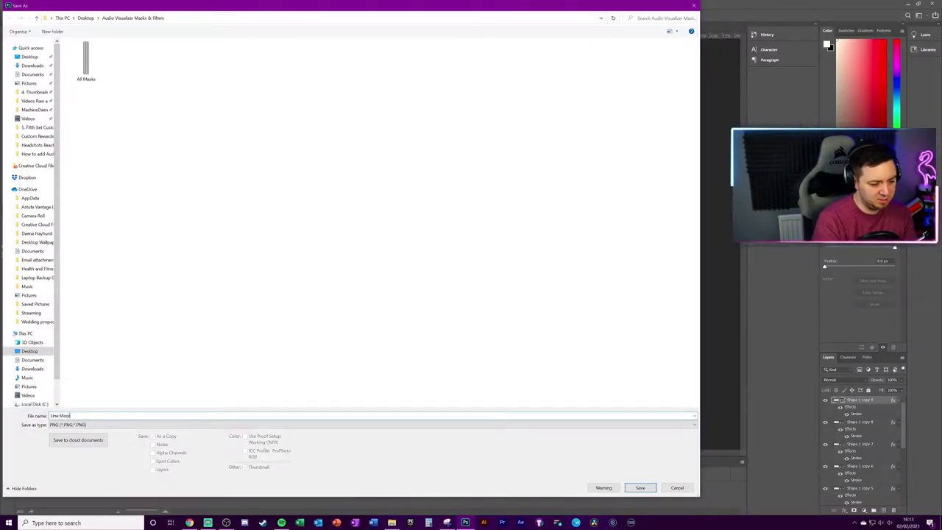
left_click(641, 487)
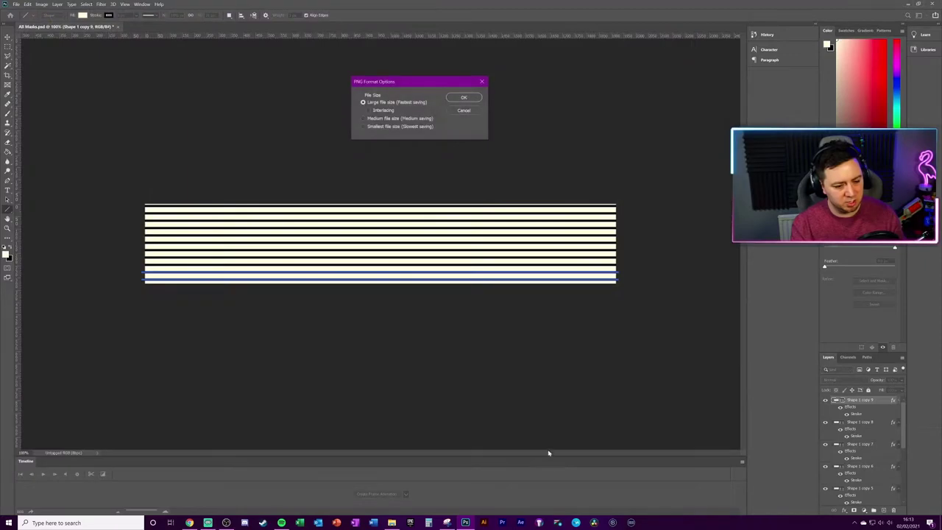
left_click(463, 99)
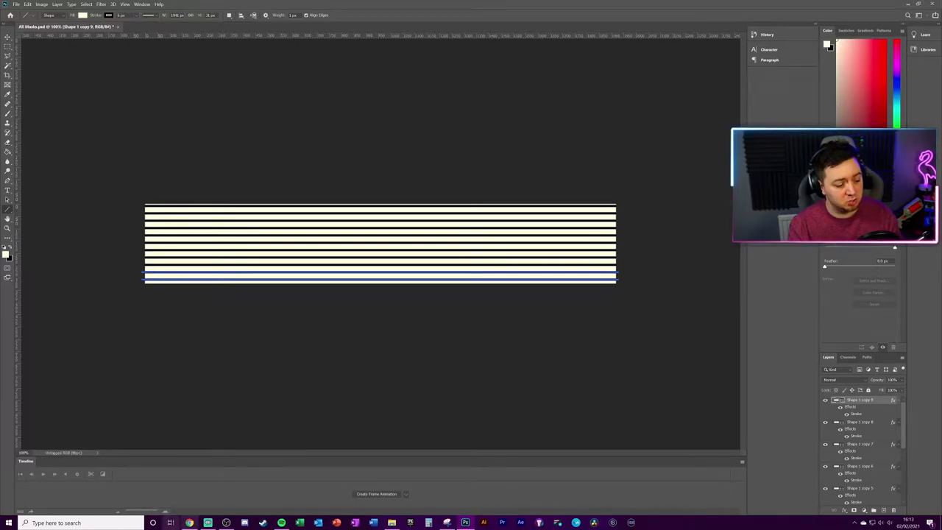
- Switch to Chrome, search Google Images in a new tab for "black and white gradient 1920 x 1080", and pick a gradient image
left_click(189, 523)
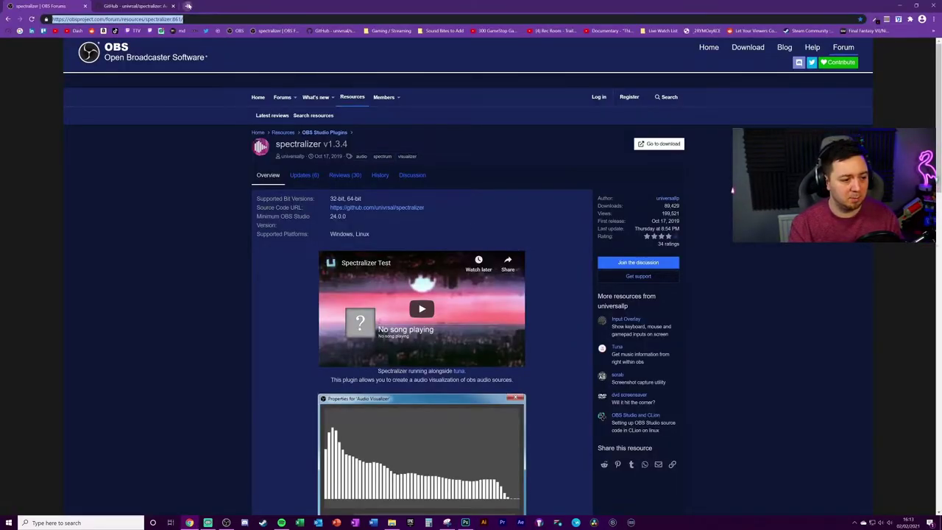
left_click(188, 5)
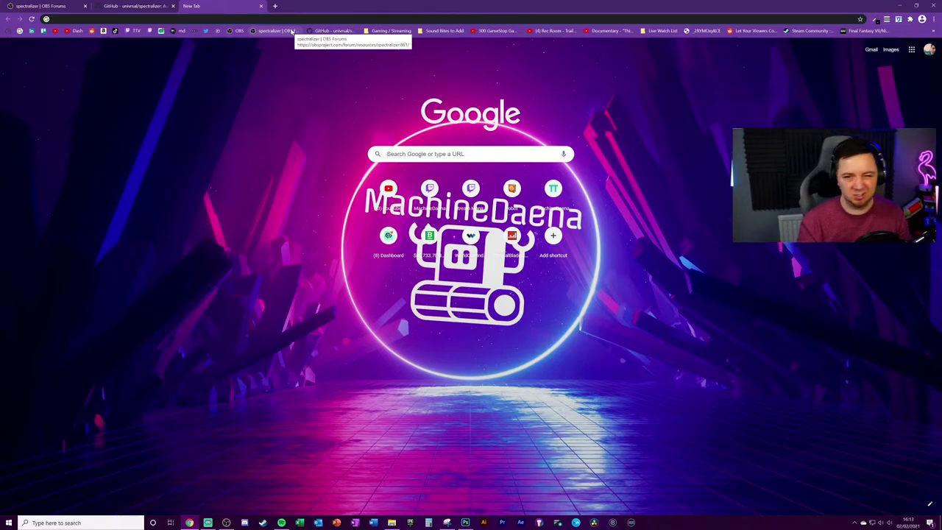
type("black and white gradient")
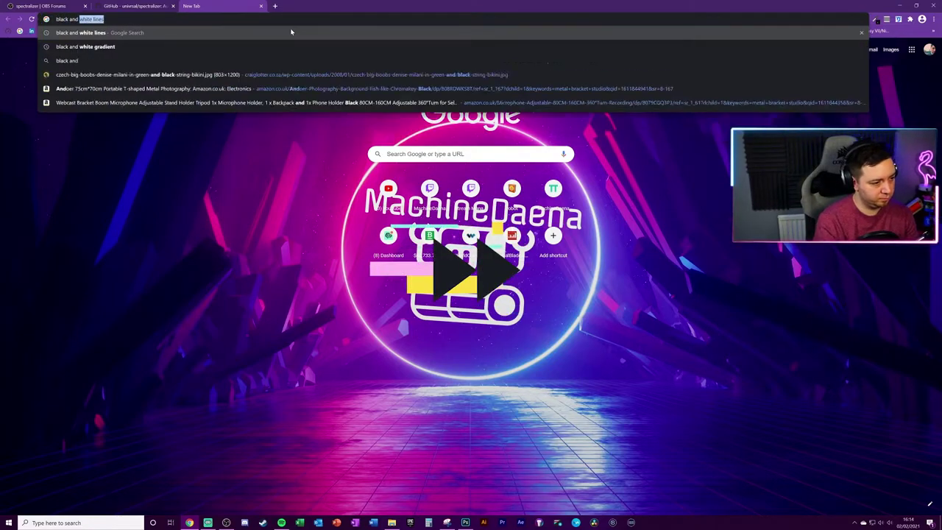
key("Return")
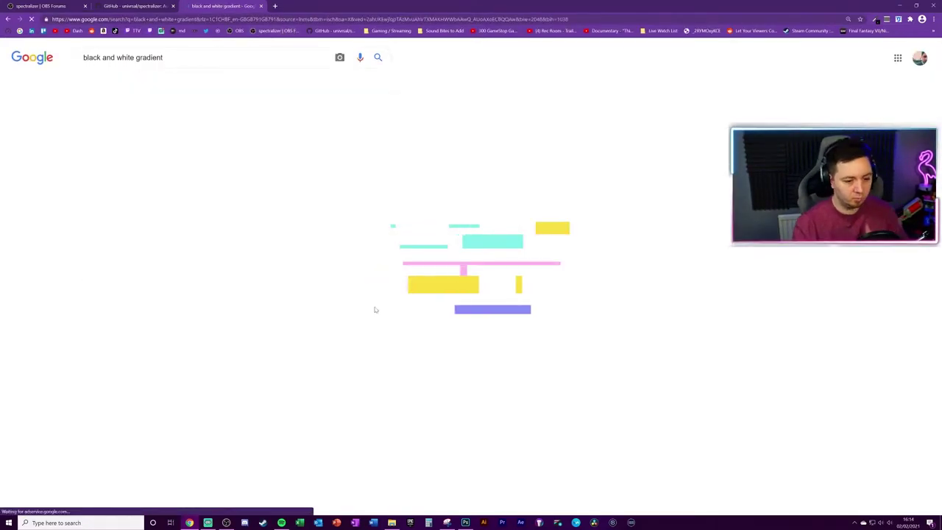
type("19")
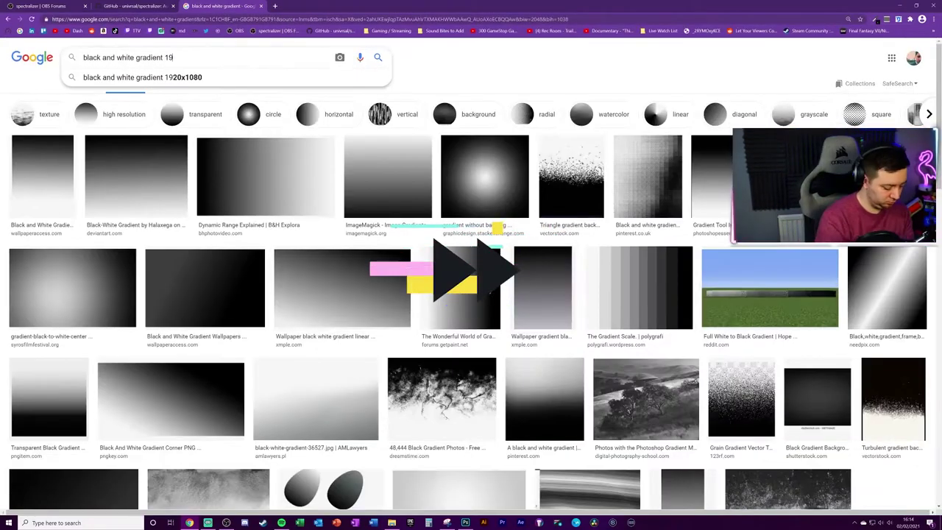
type("20 x 1080")
key("Return")
left_click(303, 279)
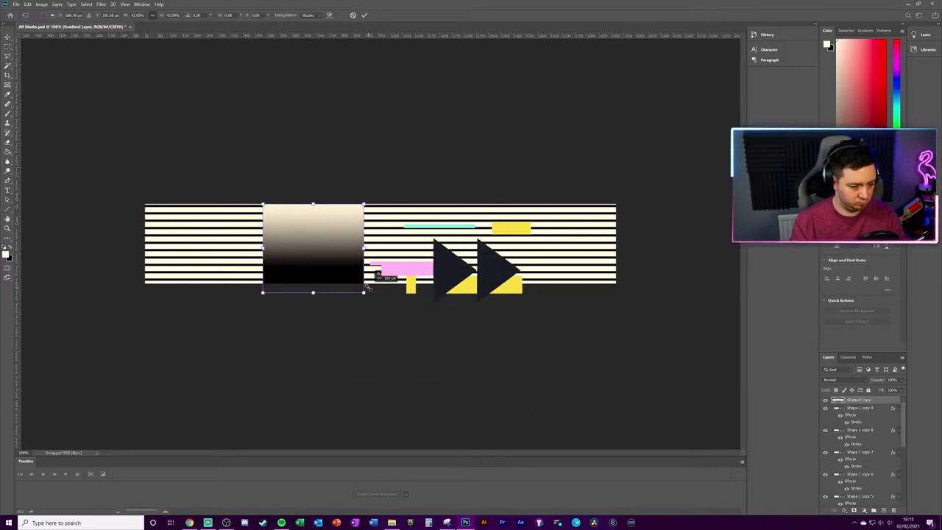
- Stretch the pasted gradient across the full canvas width, nudge it upward over the striped lines, and apply the transform
left_click_drag(371, 285, 370, 286)
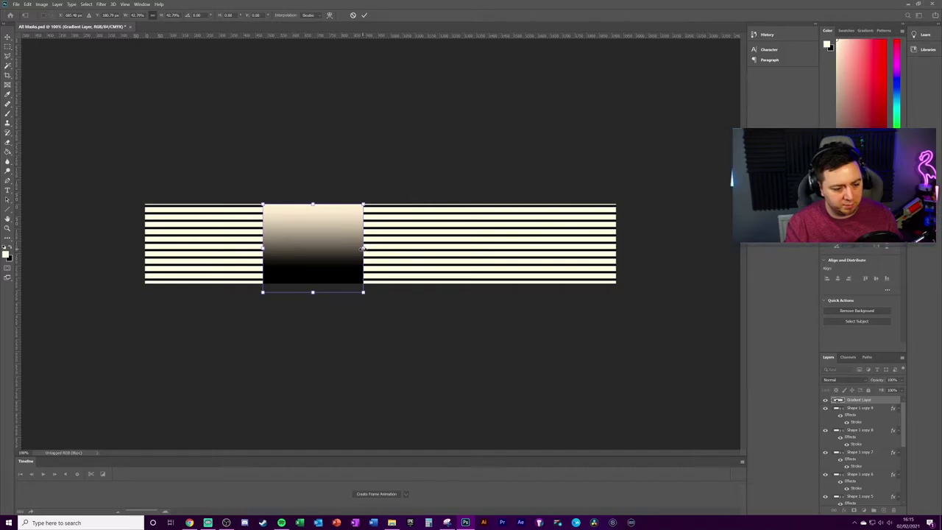
left_click_drag(363, 249, 615, 245)
left_click_drag(263, 248, 145, 248)
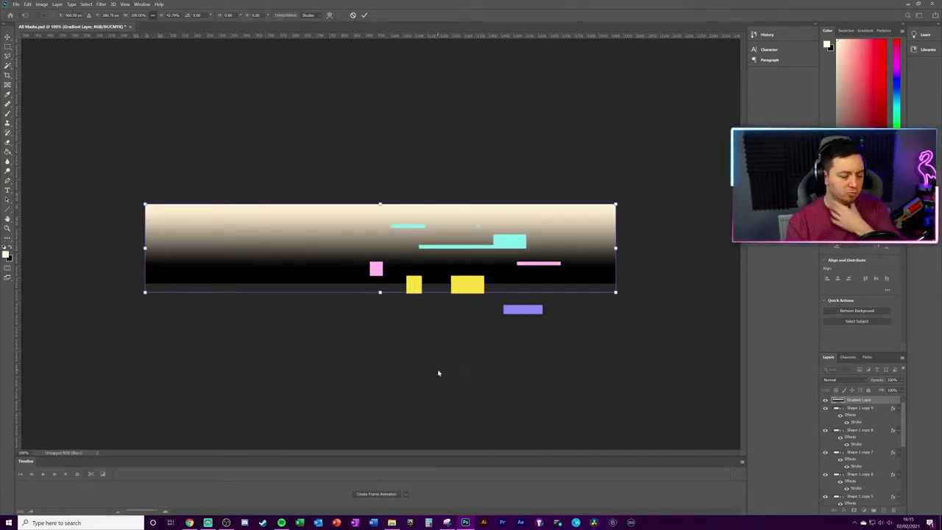
key("shift+Up")
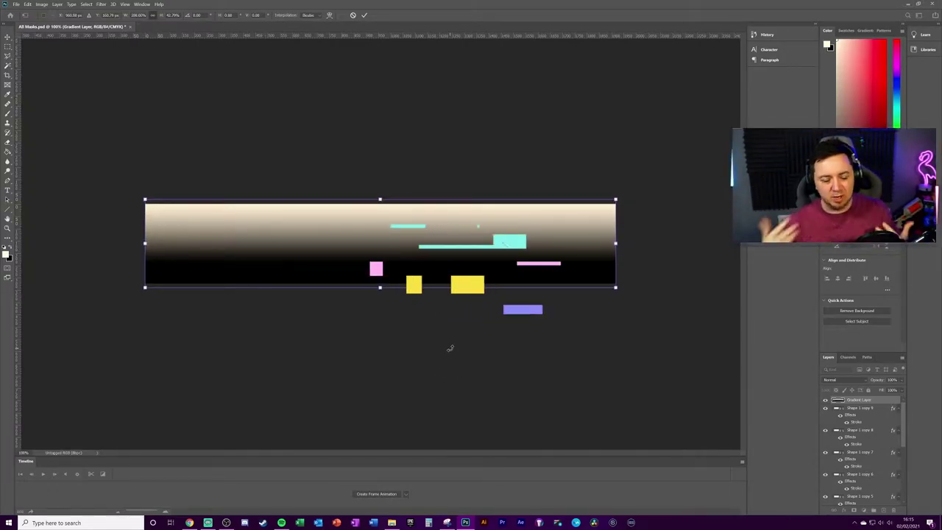
key("Return")
- Save the gradient as a PNG named "Gradient Mask" in the Audio Visualizer Masks & Filters folder
left_click(15, 4)
left_click(44, 89)
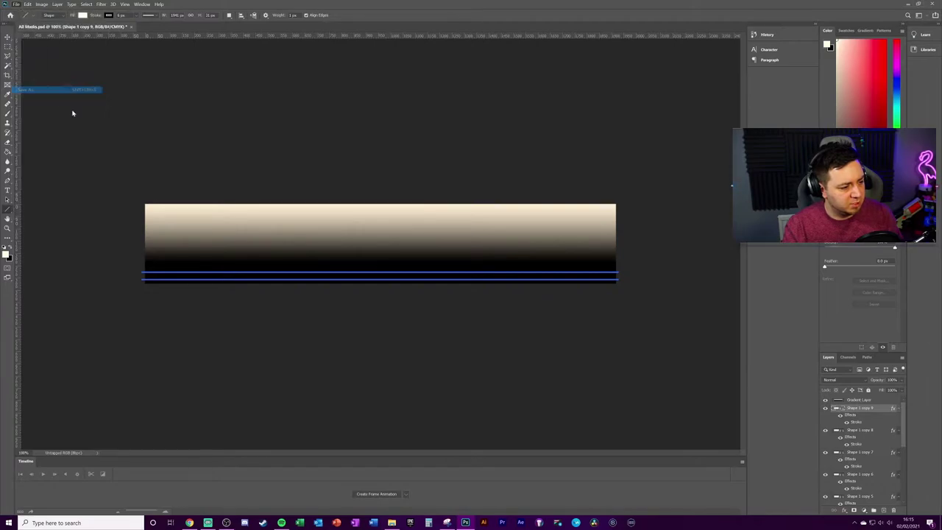
left_click(83, 425)
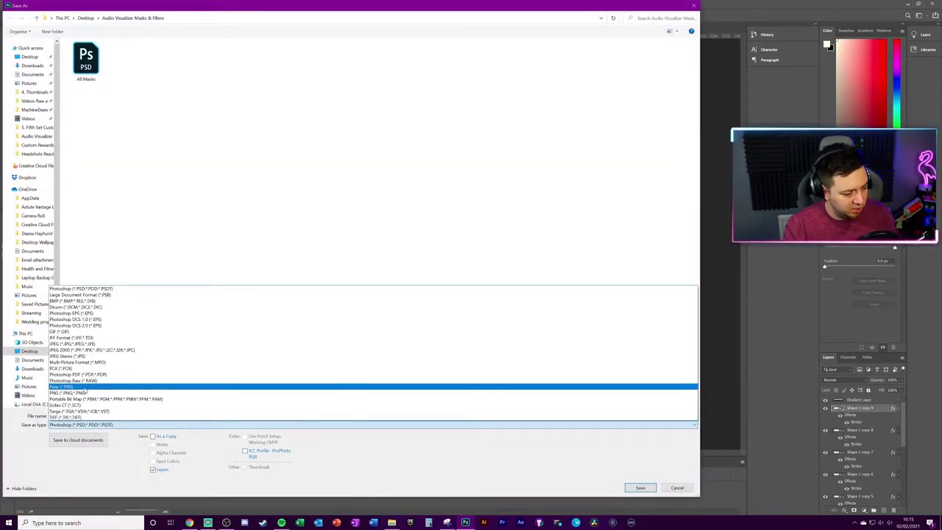
left_click(86, 390)
key("shift+Tab")
type("G")
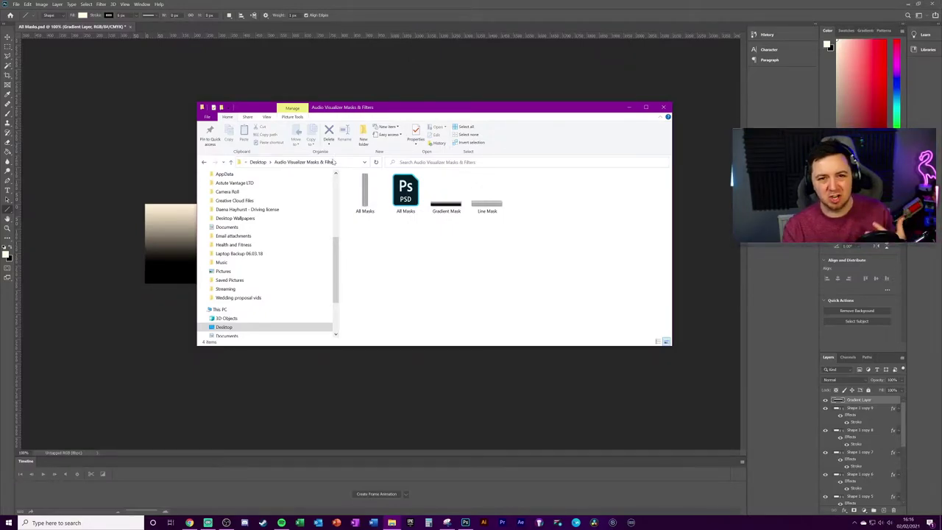
- Preview the saved Gradient Mask and Line Mask images from the Audio Visualizer Masks & Filters folder, closing each one
double_click(446, 195)
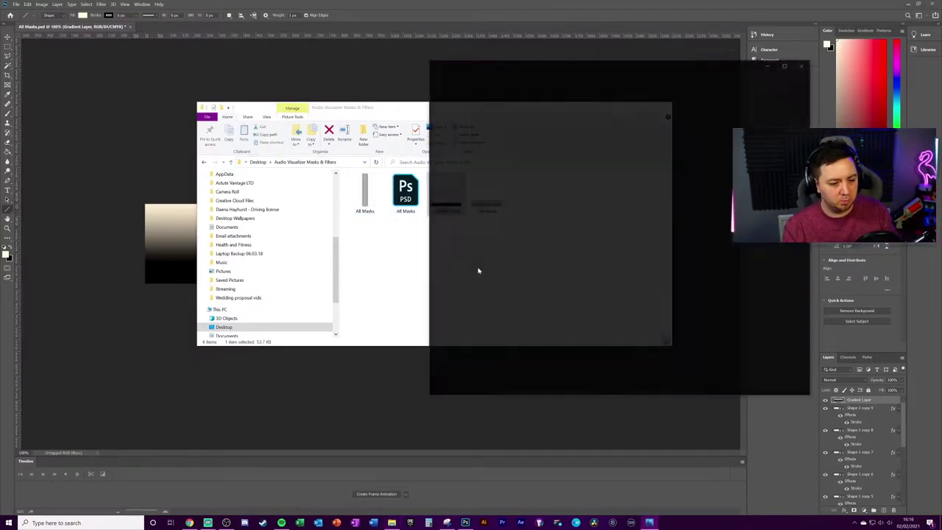
left_click(800, 67)
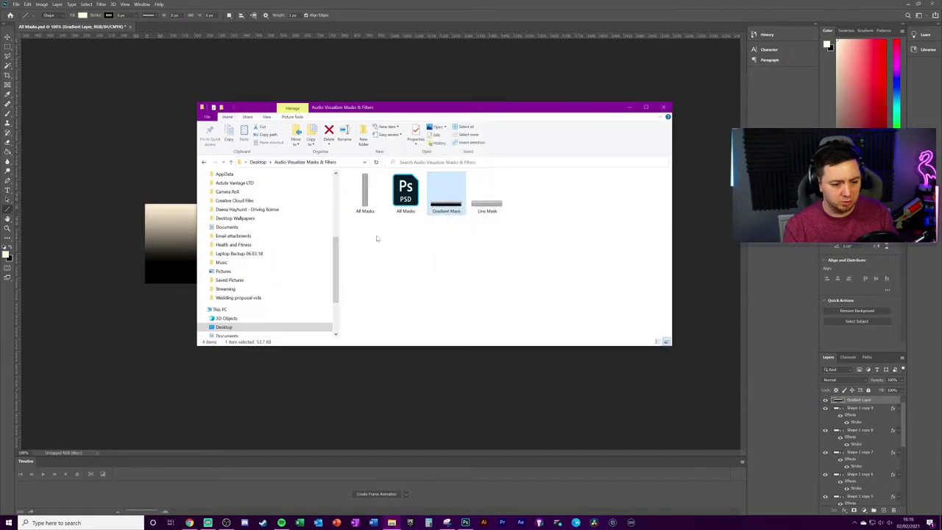
double_click(486, 194)
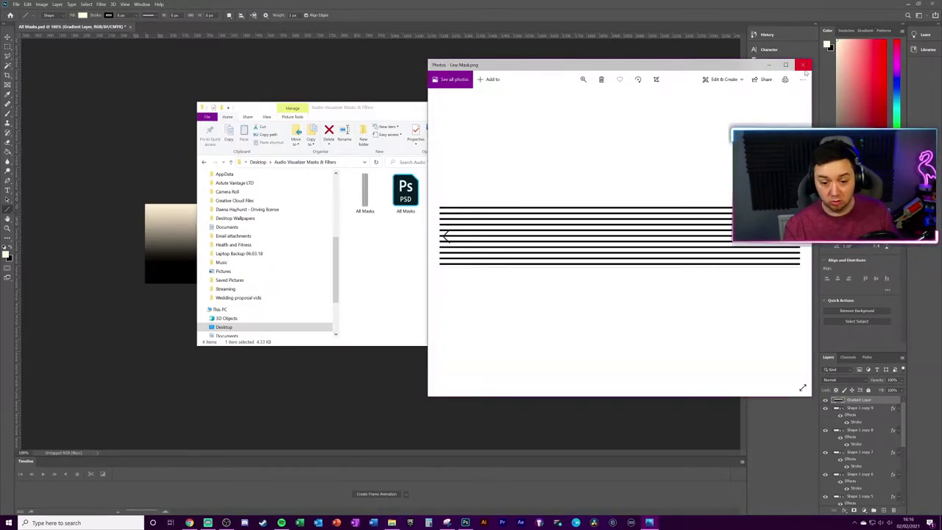
left_click(803, 65)
left_click(666, 106)
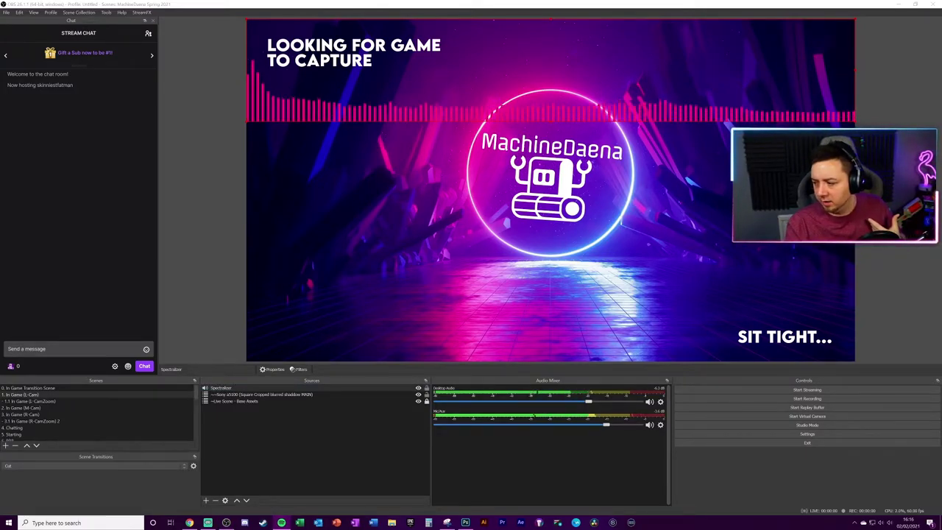
- Change the Spectralizer source's bar color to white (#ffffff) in OBS
left_click(236, 389)
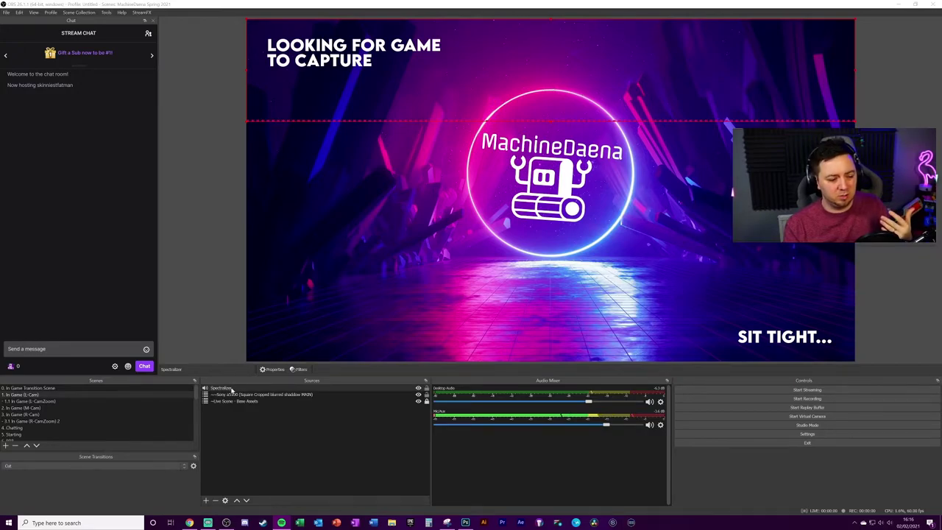
left_click(232, 389)
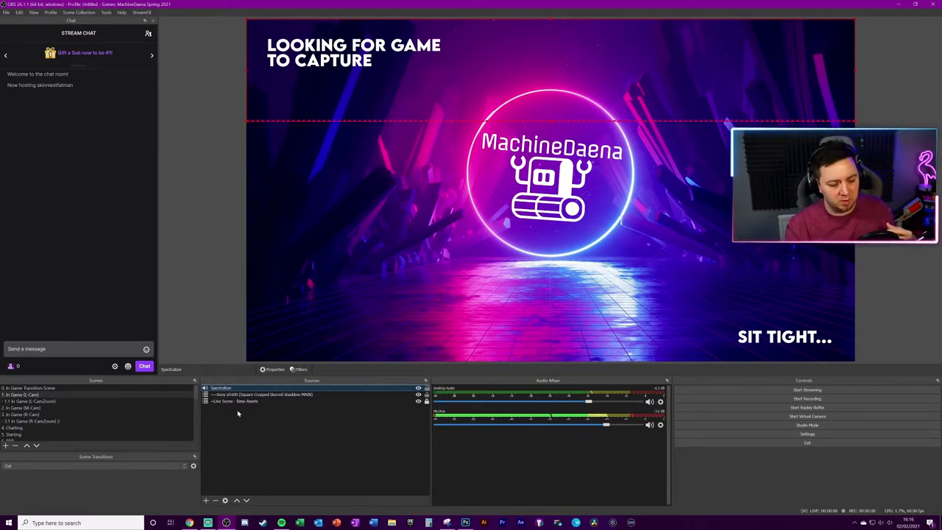
right_click(224, 388)
left_click(265, 380)
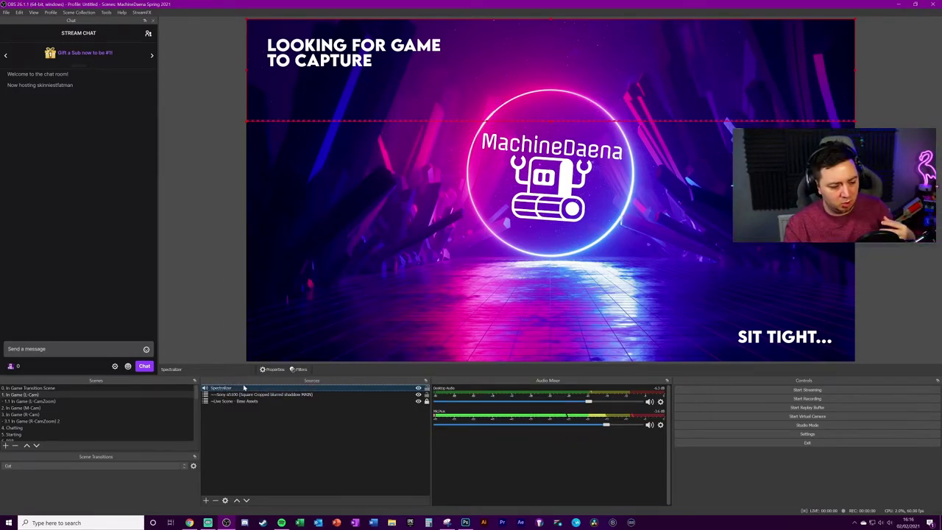
left_click(544, 331)
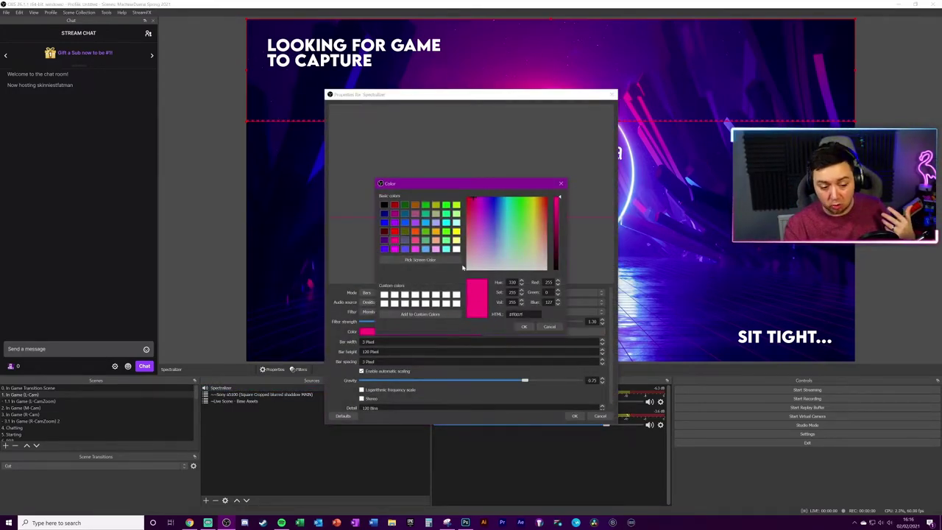
left_click(383, 294)
left_click(524, 326)
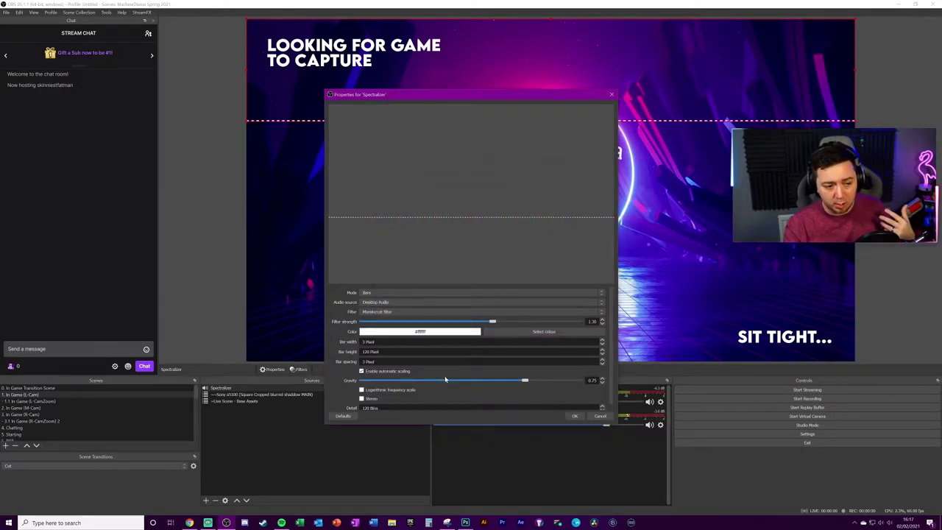
left_click(575, 416)
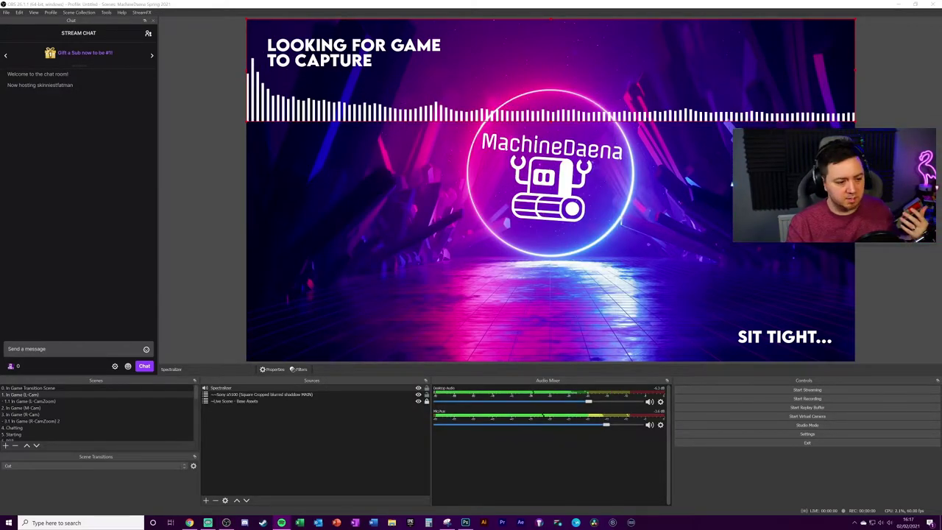
- Add a Source Mirror named "Source Mirror - Audio Visualizer TEST1" that mirrors the Spectralizer source
right_click(259, 388)
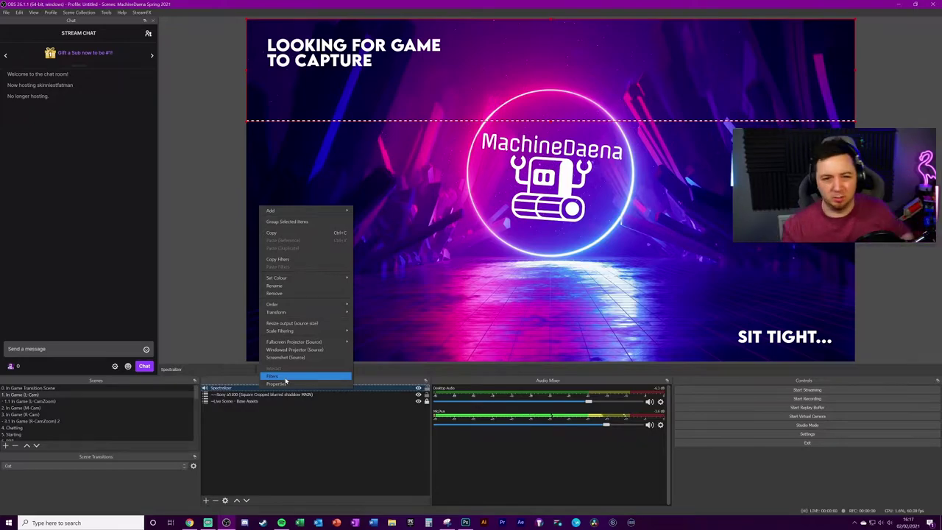
left_click(301, 412)
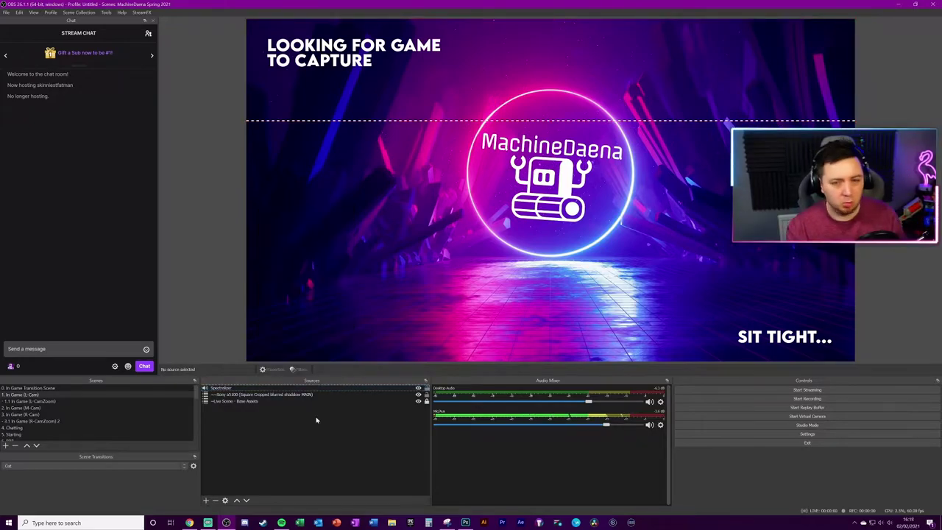
left_click(205, 499)
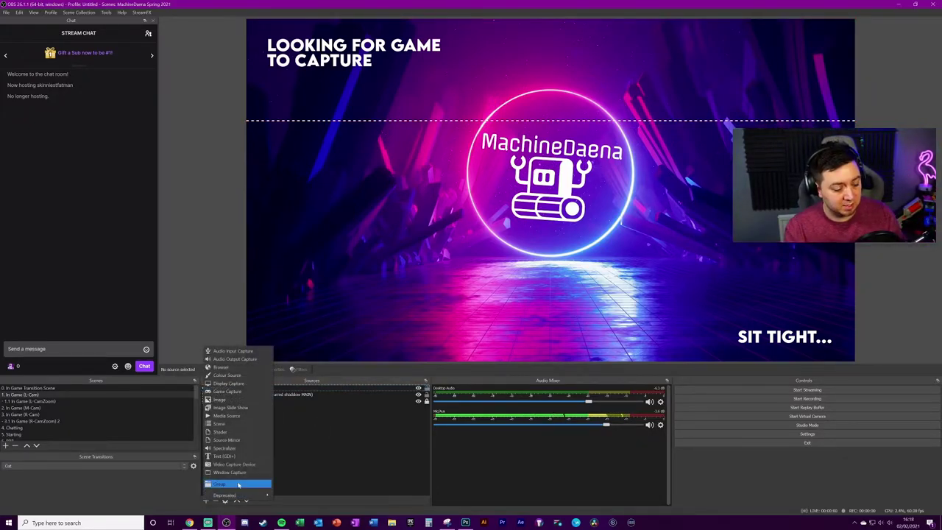
left_click(245, 440)
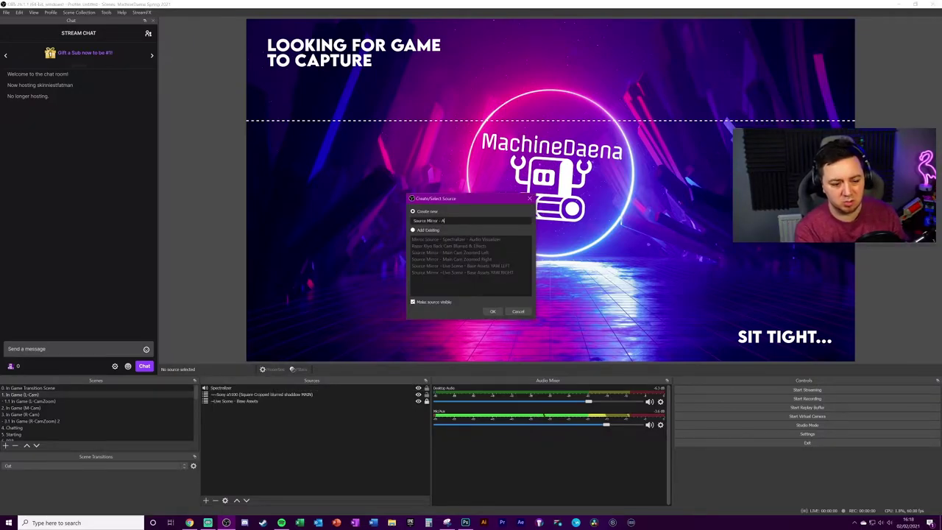
type("udio Visualiser TEST1")
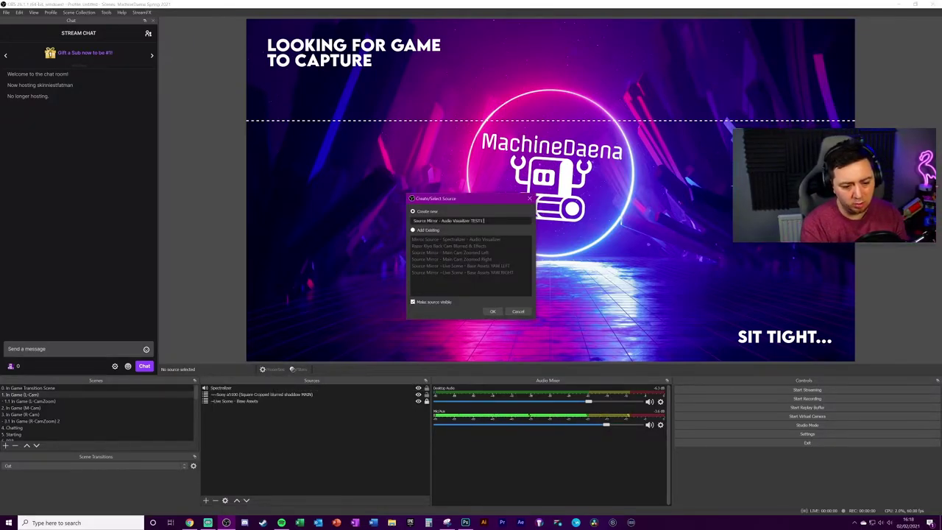
key("Return")
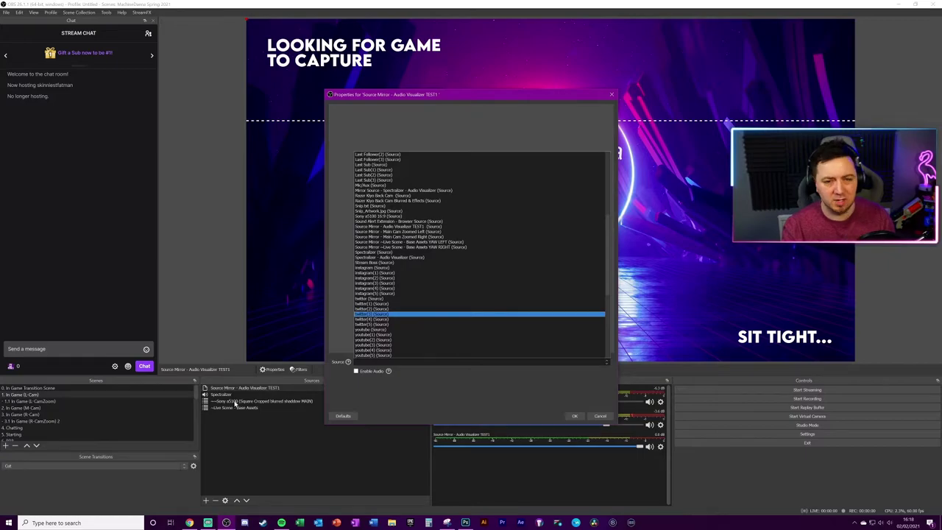
left_click(403, 253)
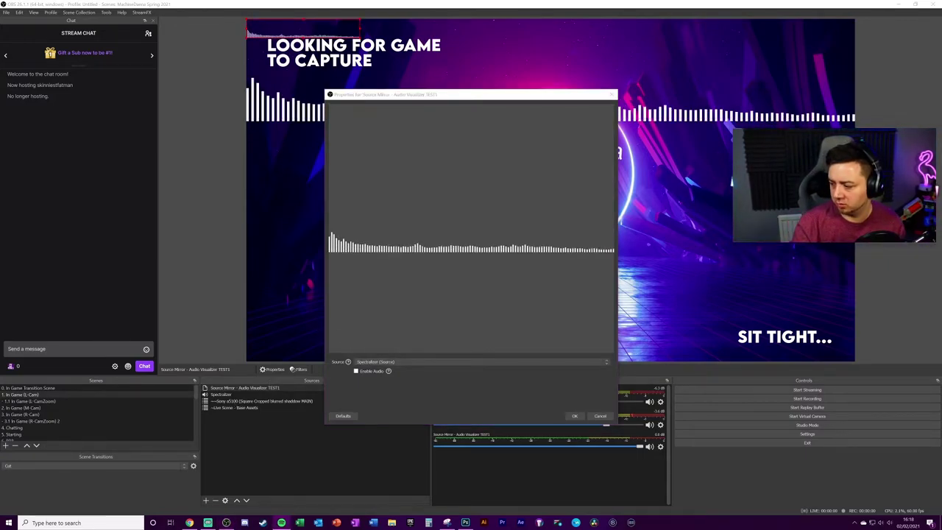
left_click(575, 415)
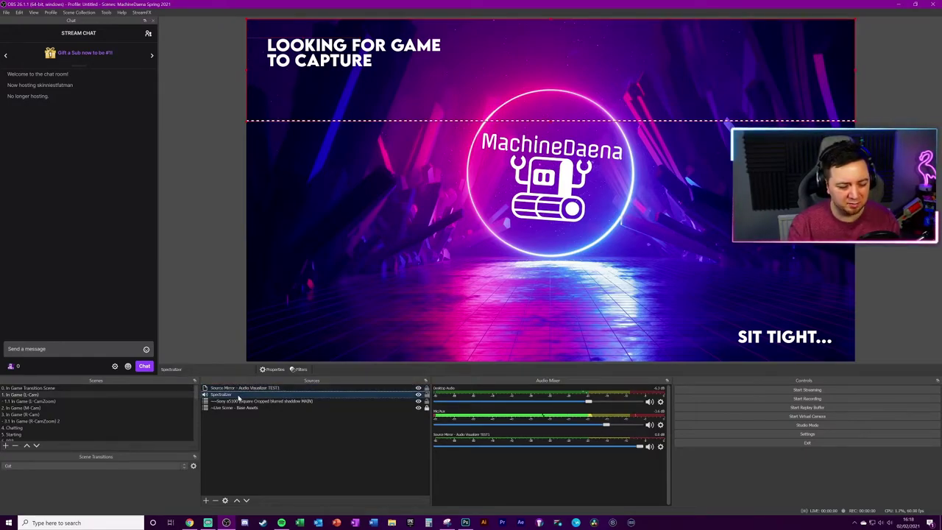
- Add a second Source Mirror named "Source Mirror - Audio Visualizer TEST2" without assigning a source, and select the TEST1 mirror
left_click(206, 502)
left_click(250, 360)
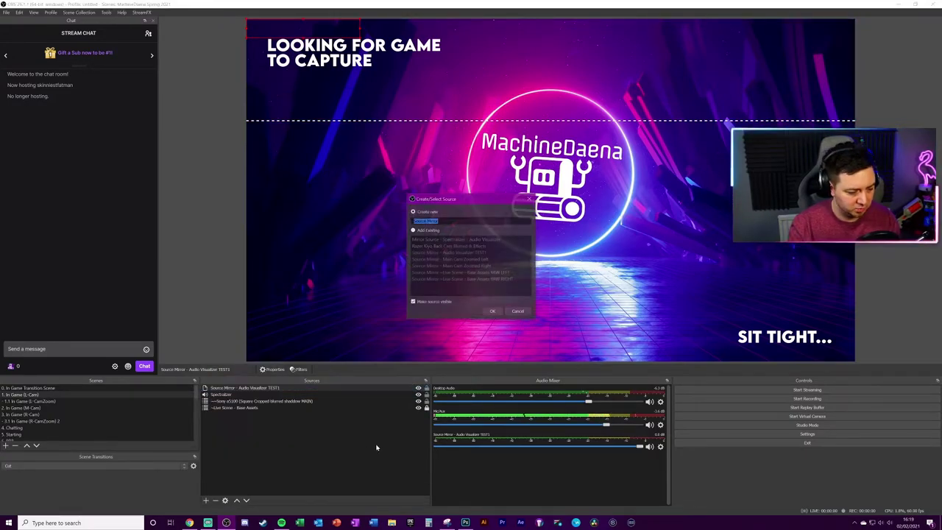
left_click(492, 311)
left_click(412, 361)
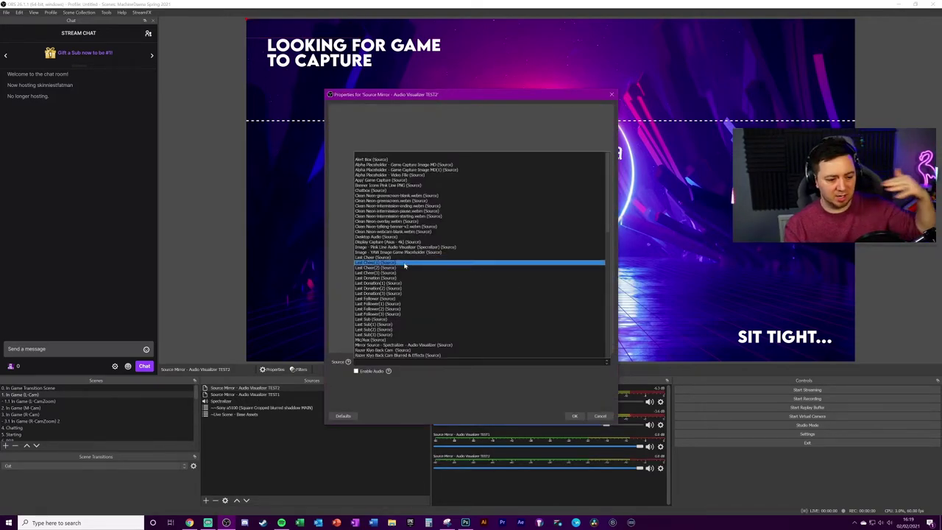
scroll(404, 262, "down", 6)
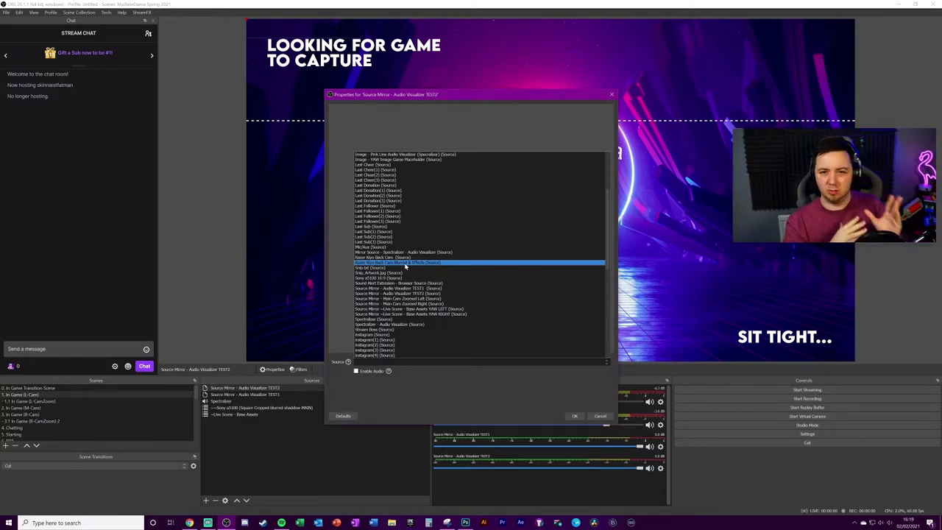
key("Escape")
key("Escape")
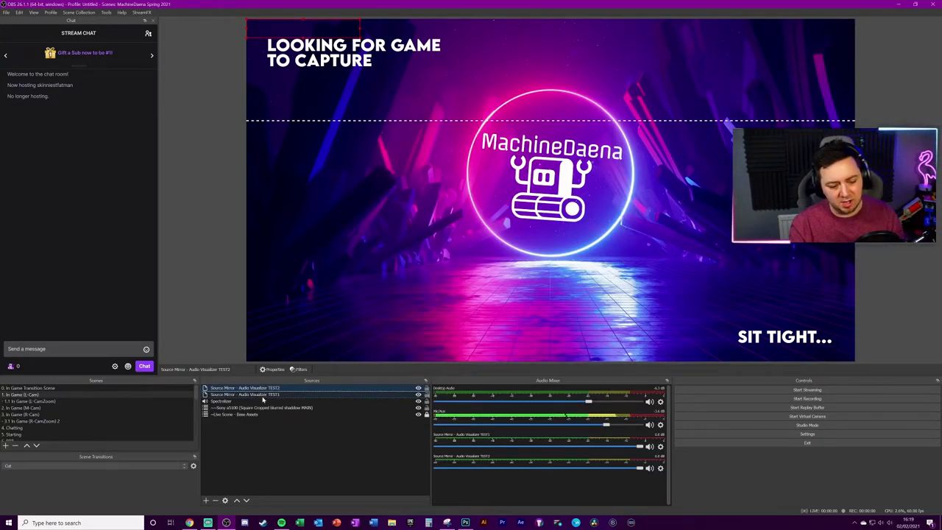
left_click(259, 395)
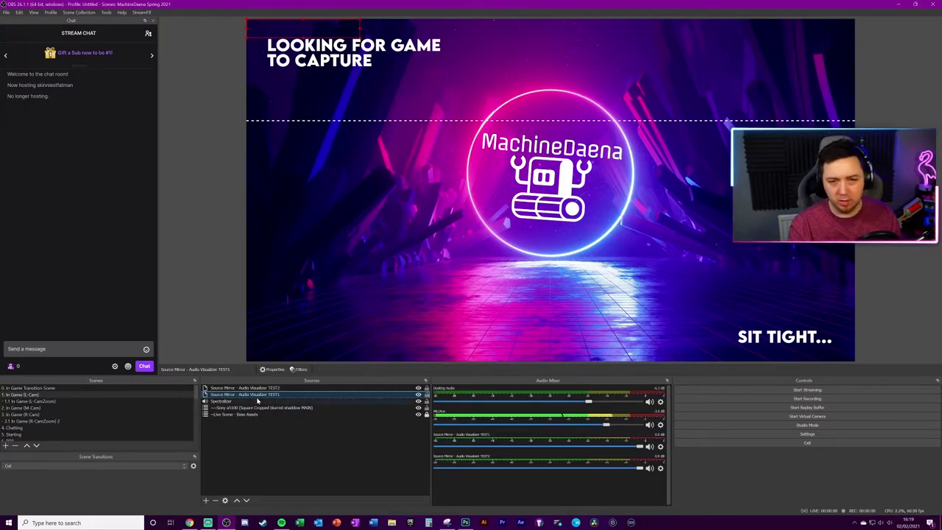
- Place the TEST1 mirror directly beneath the original visualizer and the TEST2 mirror beneath TEST1, both spanning the full canvas width
left_click(257, 388)
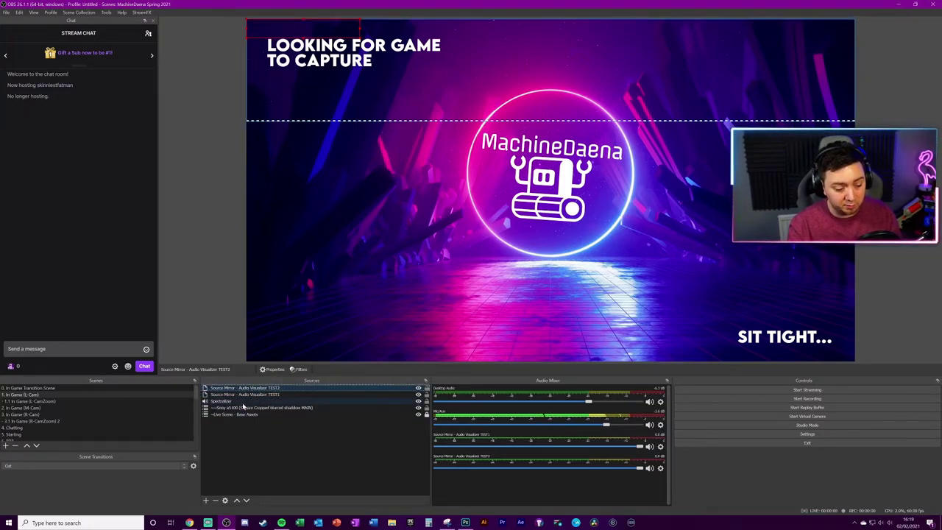
left_click(223, 401)
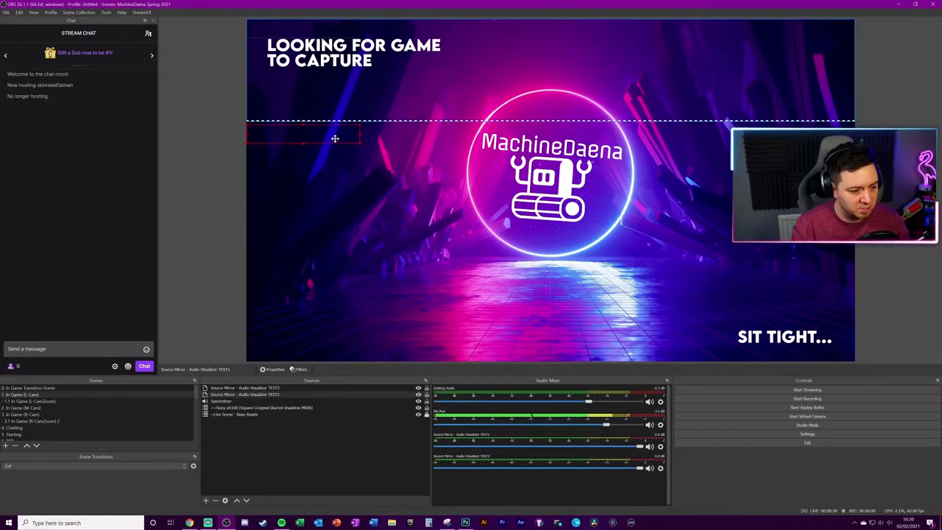
left_click_drag(334, 137, 732, 223)
left_click(315, 387)
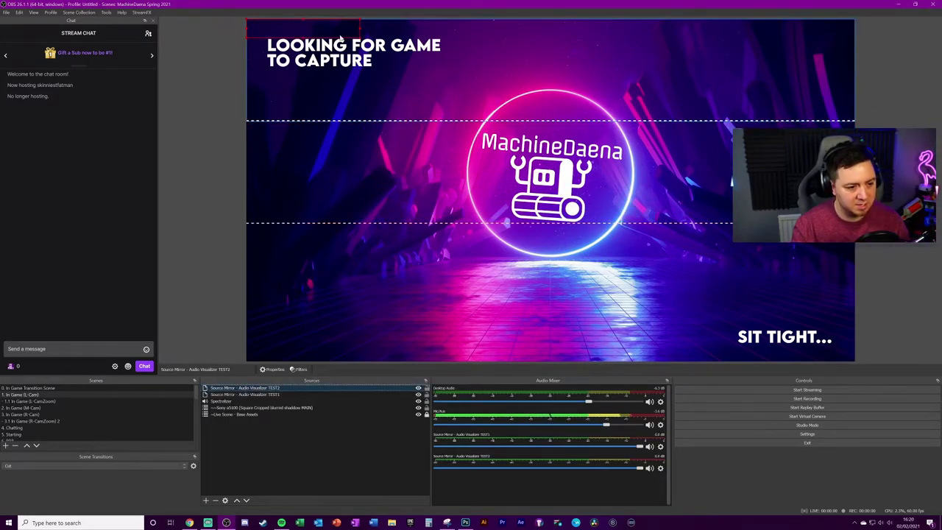
left_click_drag(385, 248, 586, 325)
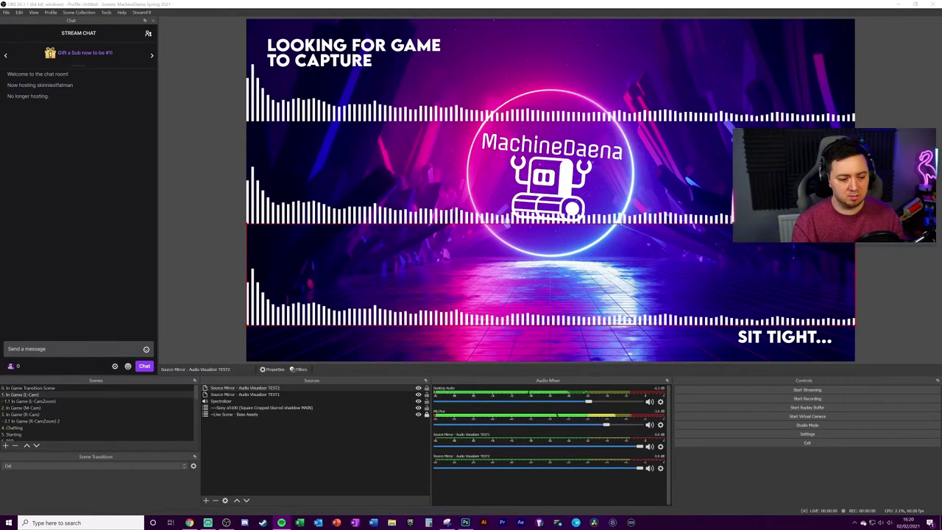
- Change the Spectralizer source's bar color to pink
right_click(250, 400)
left_click(271, 396)
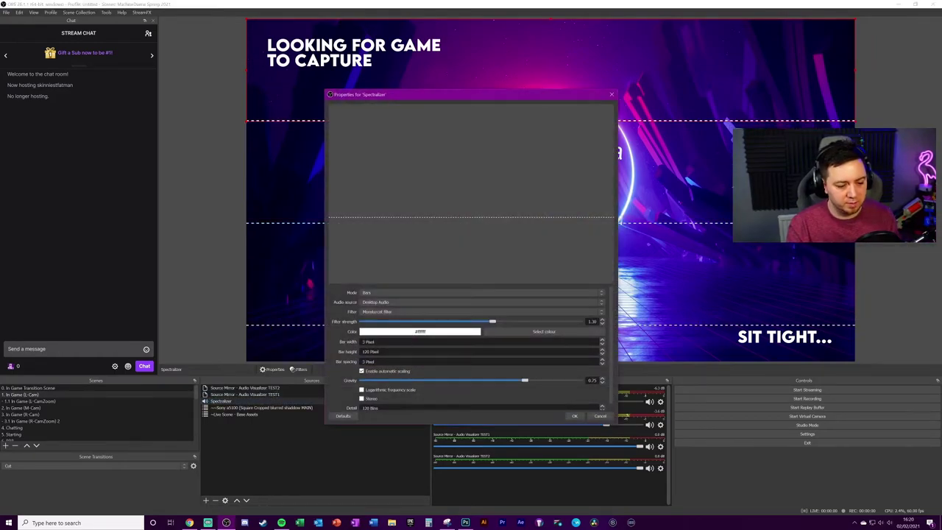
left_click(544, 333)
left_click(394, 245)
left_click(523, 326)
left_click(574, 416)
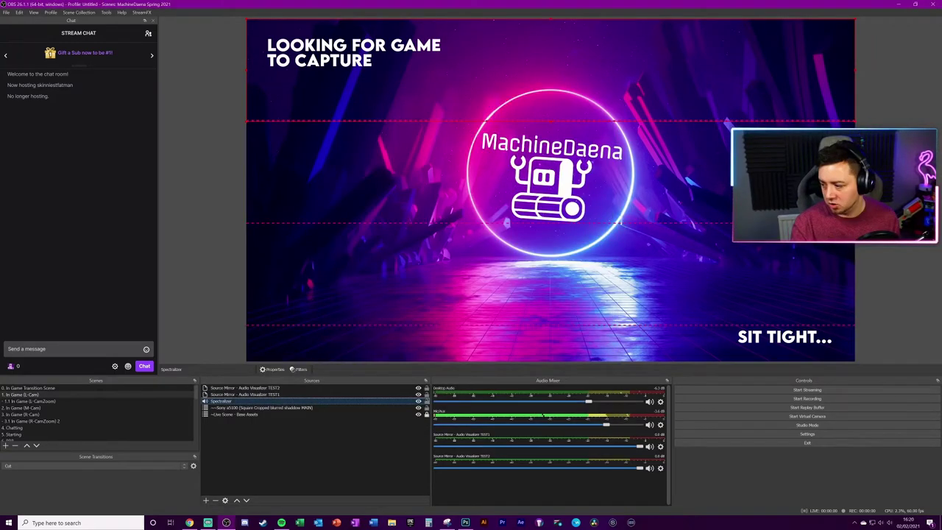
- Add an Image Mask/Blend effect filter named "Image Mask/Blend - Gradient" to the Audio Visualizer TEST1 source mirror
right_click(262, 398)
left_click(258, 394)
right_click(257, 395)
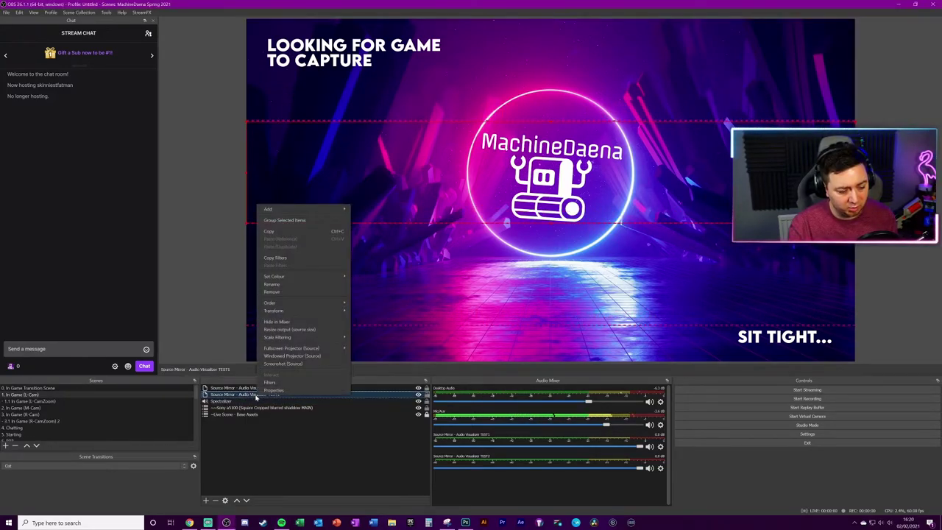
left_click(294, 381)
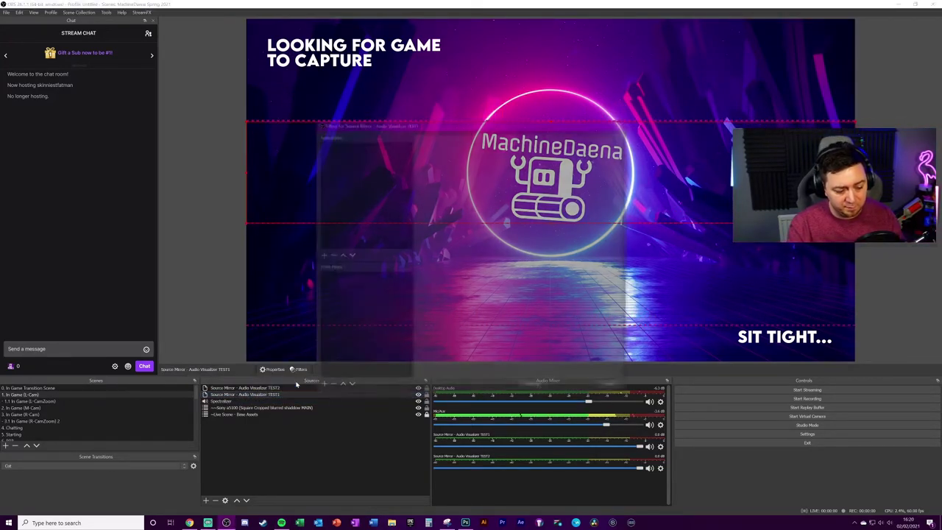
left_click(320, 387)
left_click(369, 302)
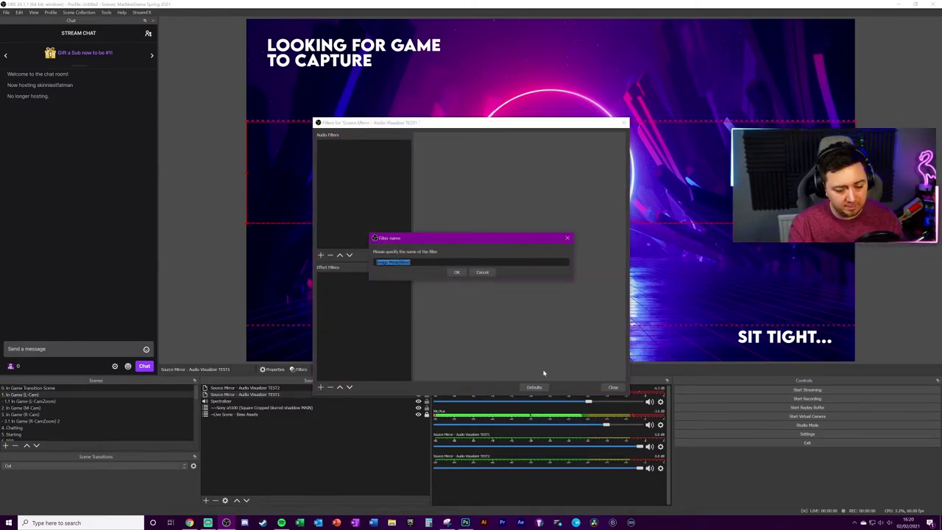
type("- Gradient")
left_click(456, 272)
- Load the Gradient Mask image from Audio Visualizer Masks & Filters into the TEST1 mirror's filter and close the filters
left_click(607, 307)
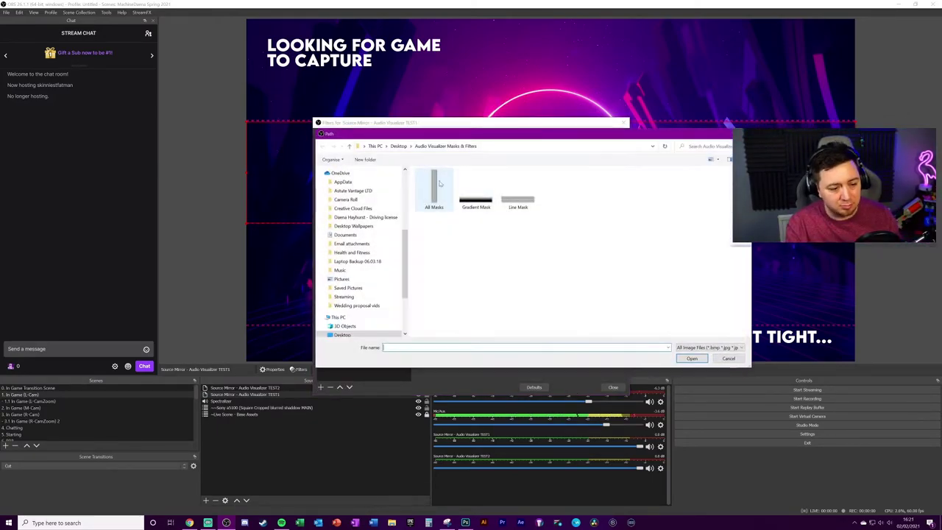
left_click(475, 189)
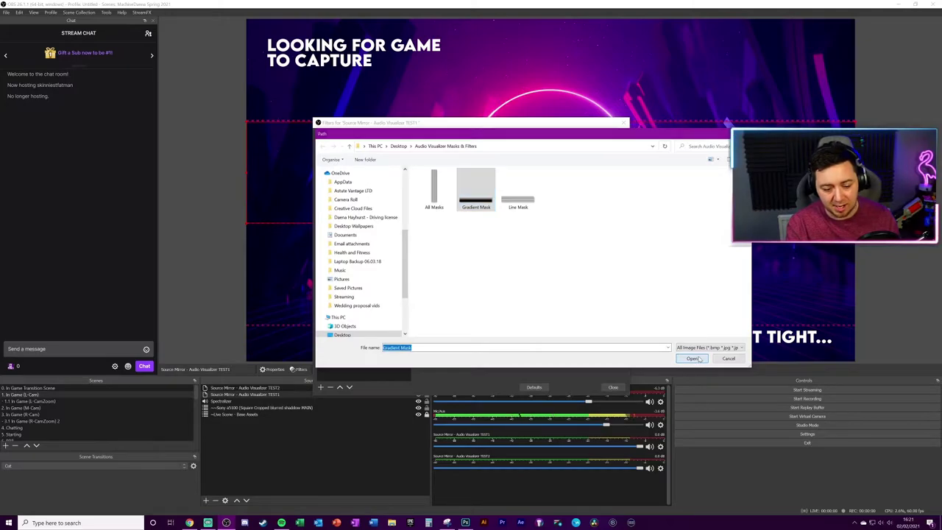
double_click(486, 206)
left_click(610, 385)
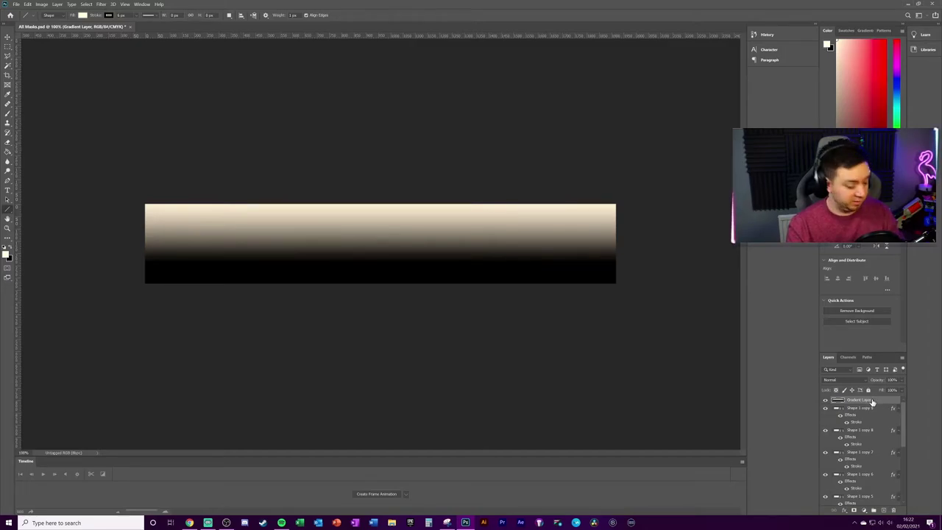
- Turn the Gradient Layer upside down in Photoshop so black is on top, and save it as a PNG over Gradient Mask
key("ctrl+t")
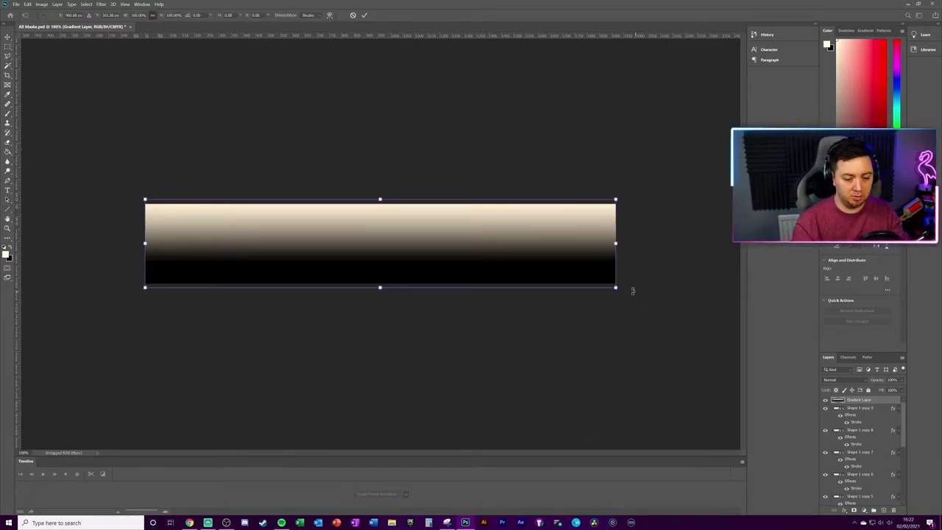
left_click_drag(622, 306, 221, 216)
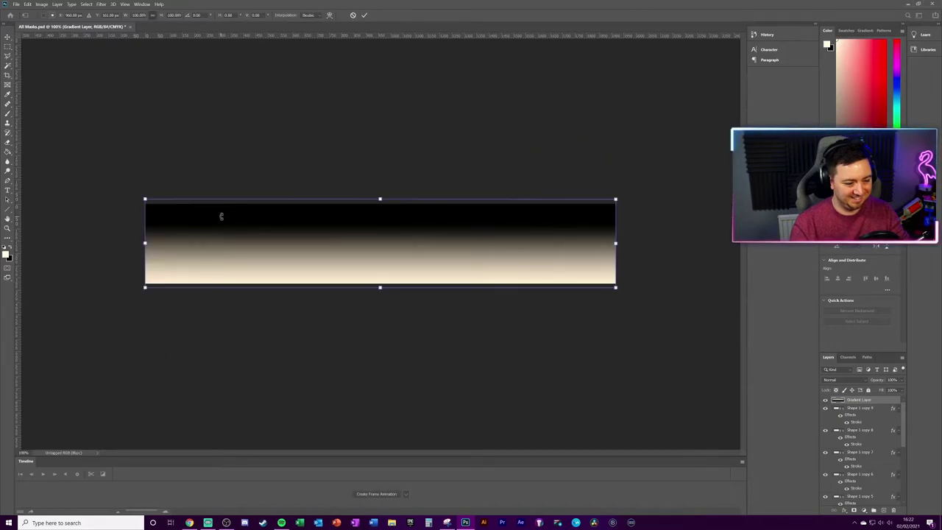
left_click(14, 4)
left_click(44, 89)
key("Return")
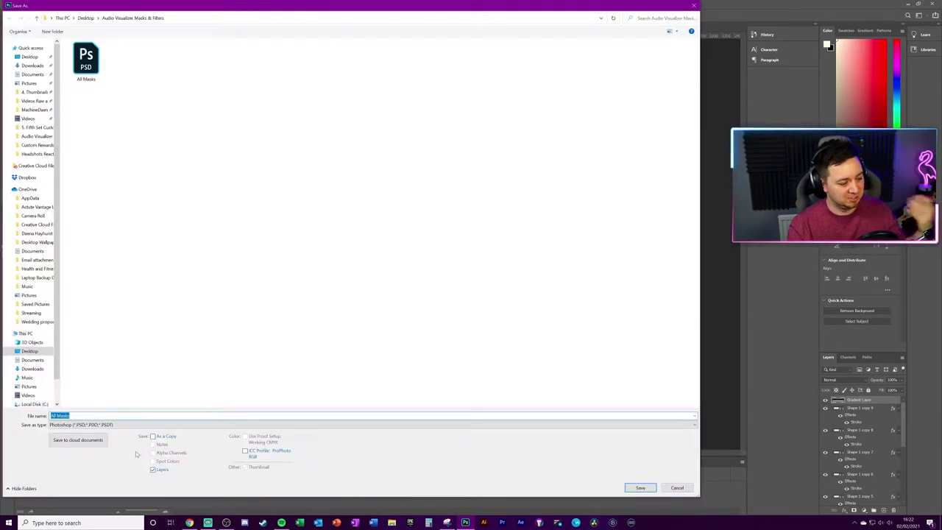
left_click(81, 424)
left_click(74, 391)
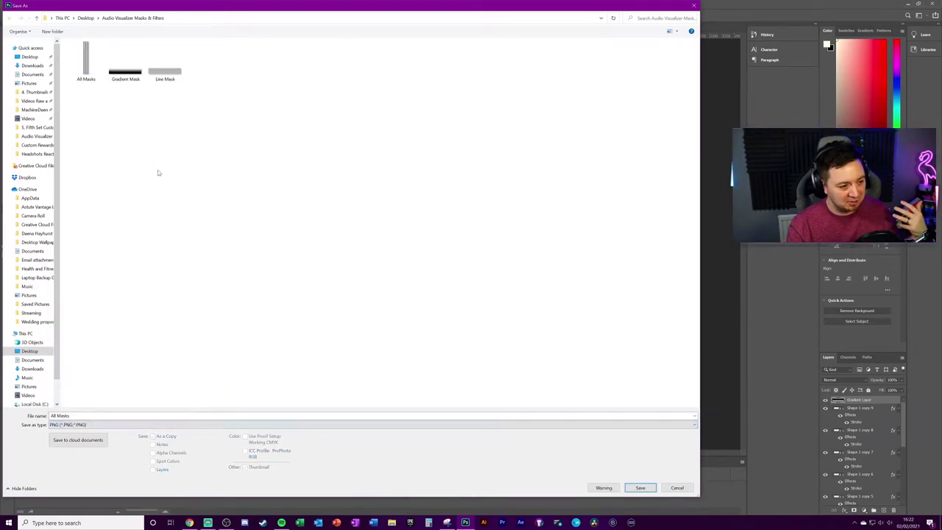
left_click(125, 62)
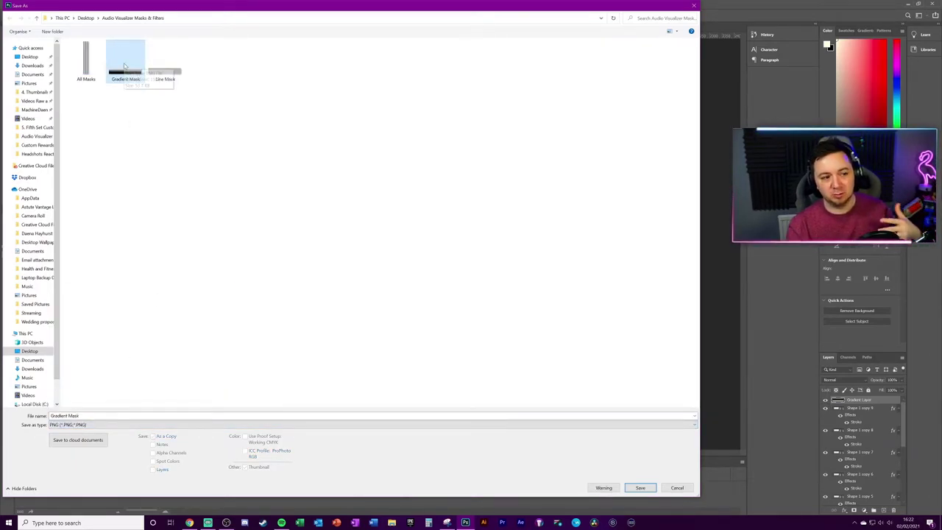
left_click(638, 488)
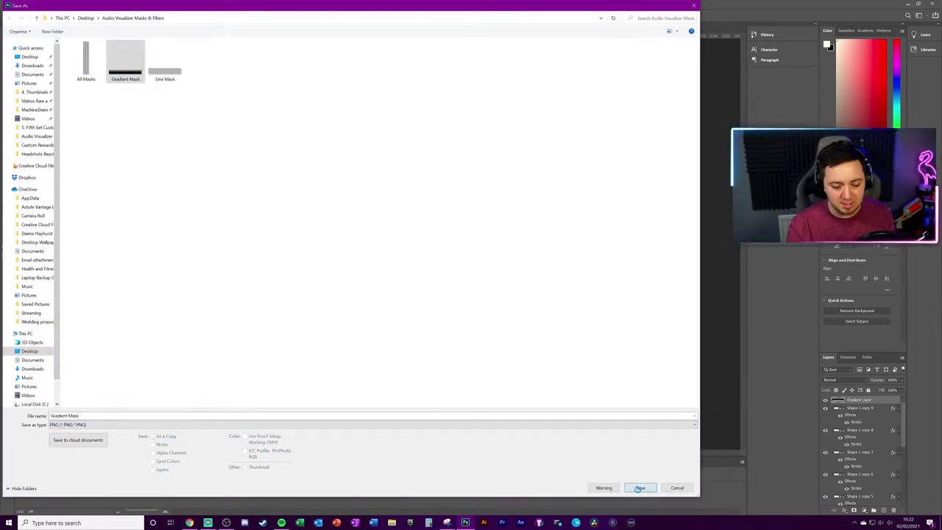
left_click(488, 263)
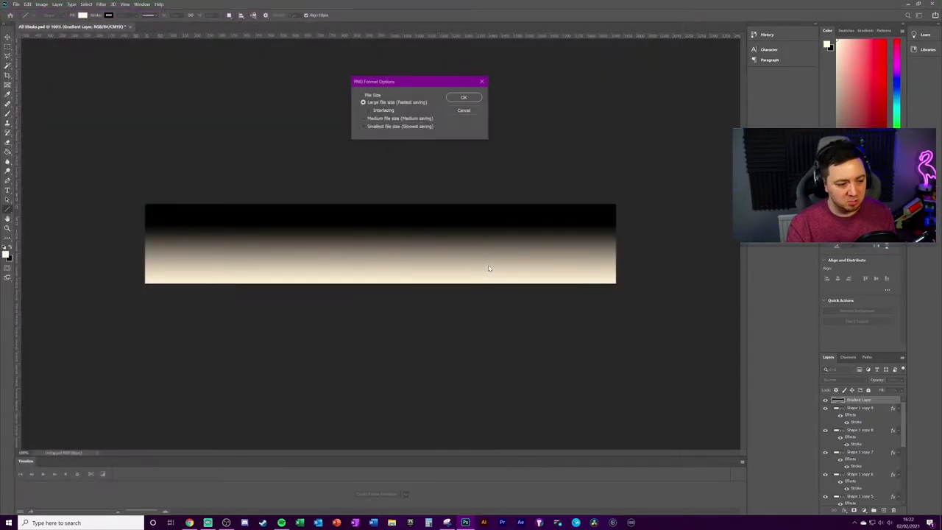
left_click(461, 96)
- Switch back to OBS, set the Spectralizer source's filter strength to 1.35 and adjust its bar height
left_click(244, 522)
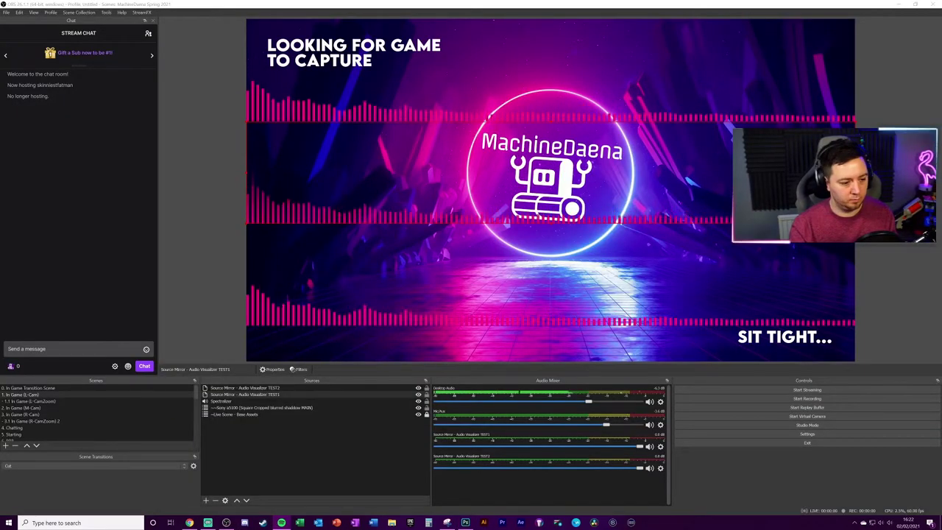
left_click(259, 158)
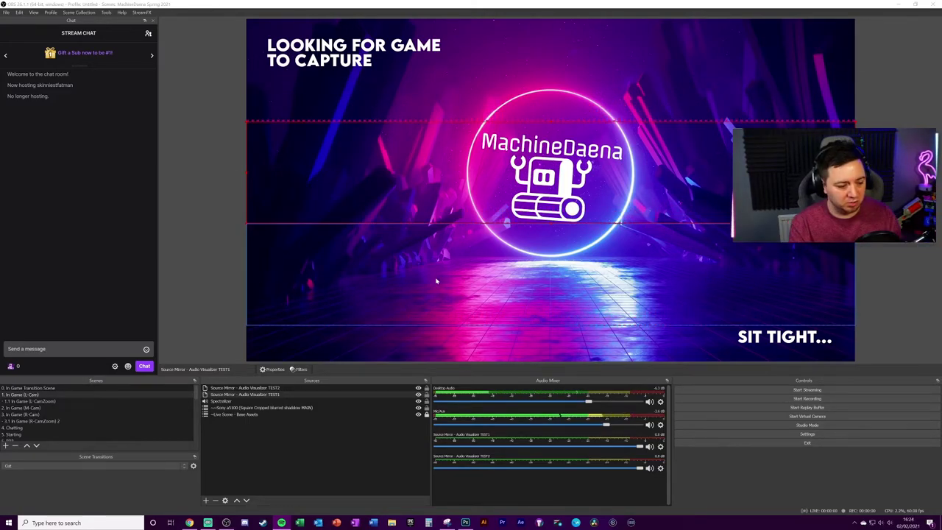
left_click(231, 404)
right_click(231, 401)
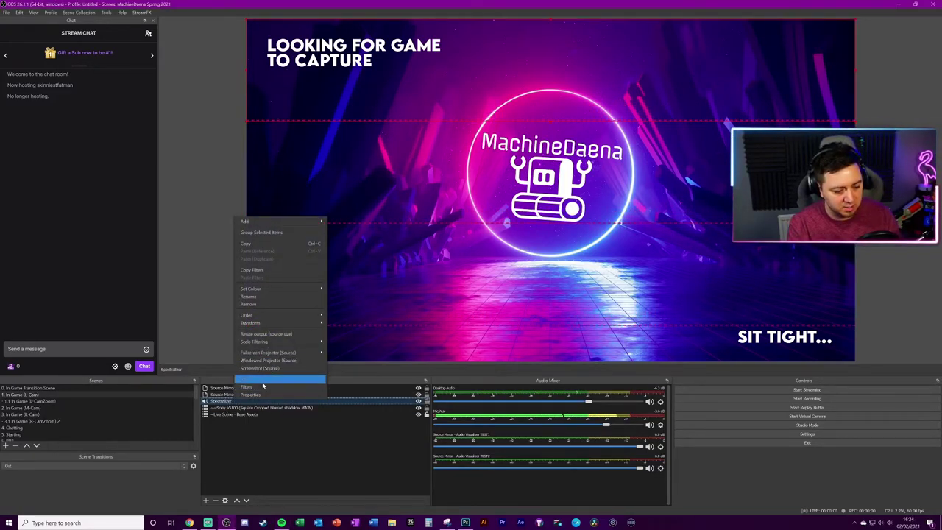
left_click(250, 383)
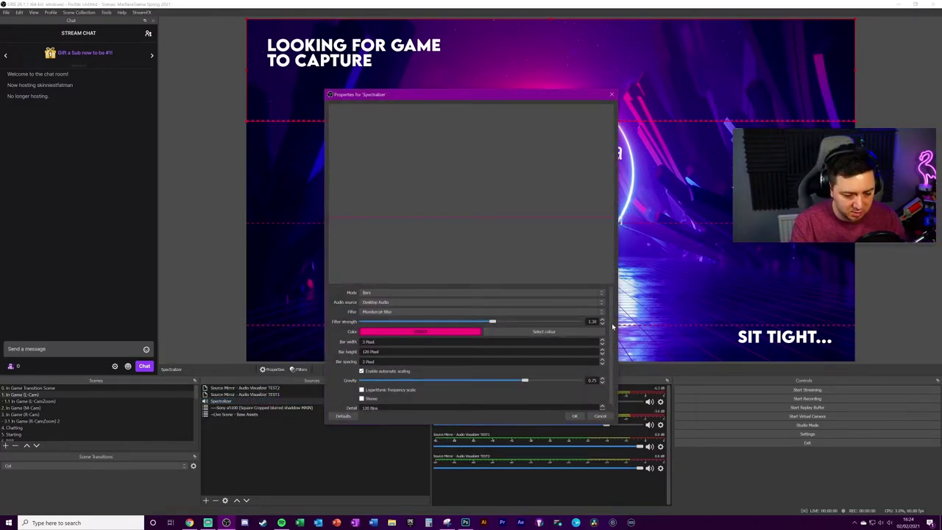
scroll(411, 345, "down", 1)
left_click_drag(471, 96, 729, 103)
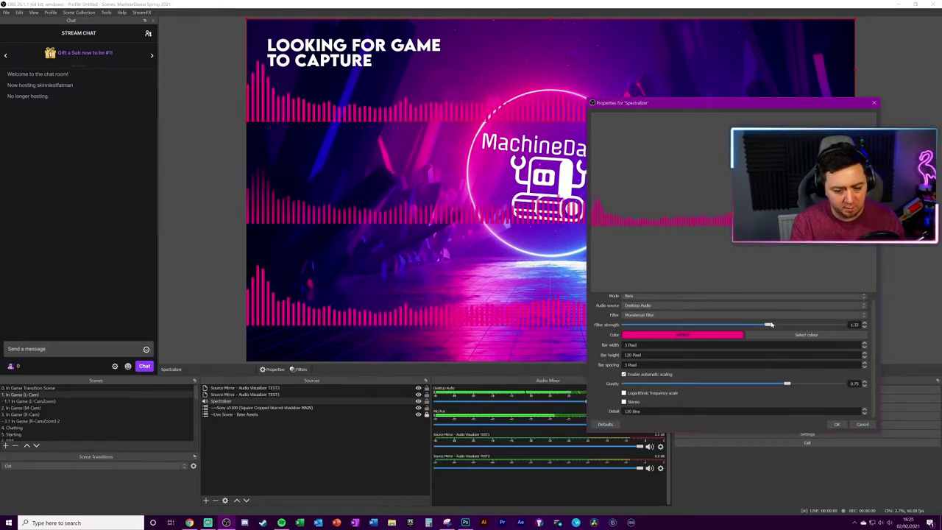
mouse_move(767, 324)
left_mouse_down()
mouse_move(815, 321)
mouse_move(777, 322)
left_mouse_up()
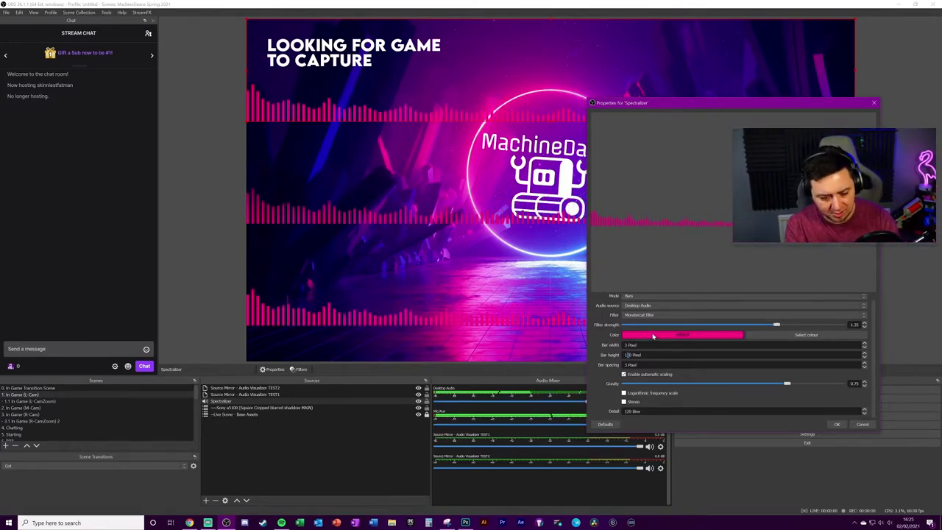
left_click(835, 424)
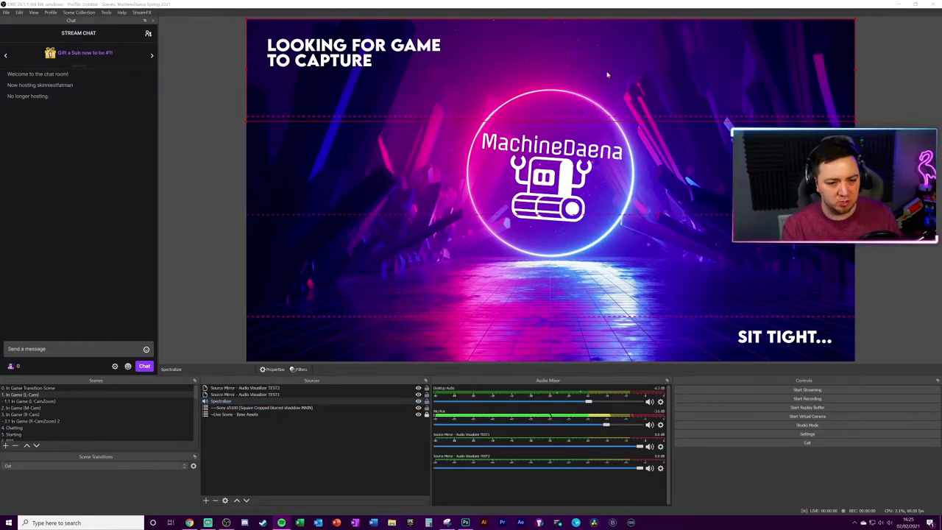
- Add an Image Mask/Blend effect filter named "Image Mask/Blend - Line Mask" to the Audio Visualizer TEST2 source mirror
left_click(589, 271)
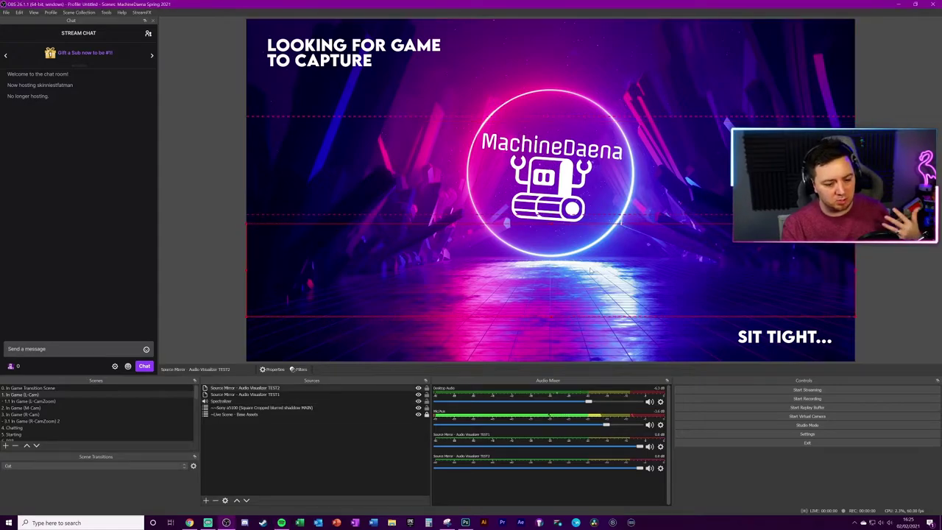
right_click(266, 390)
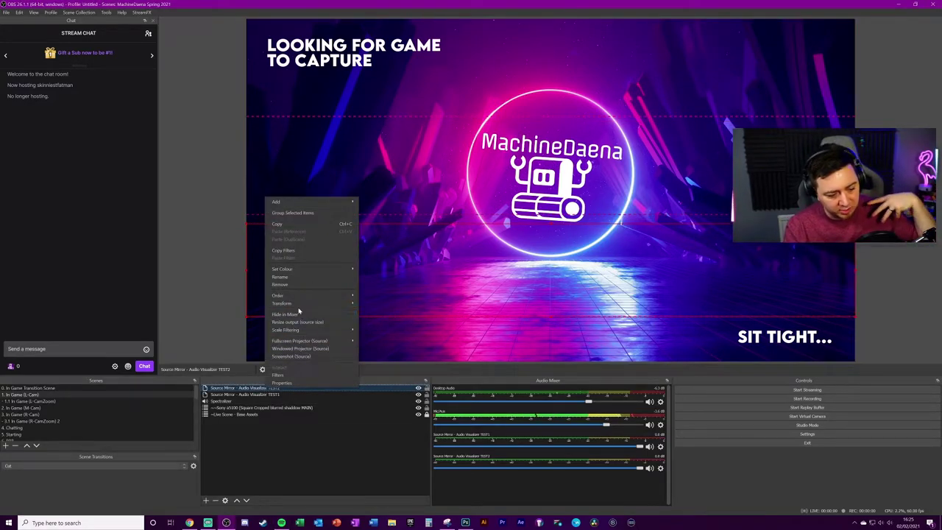
left_click(318, 375)
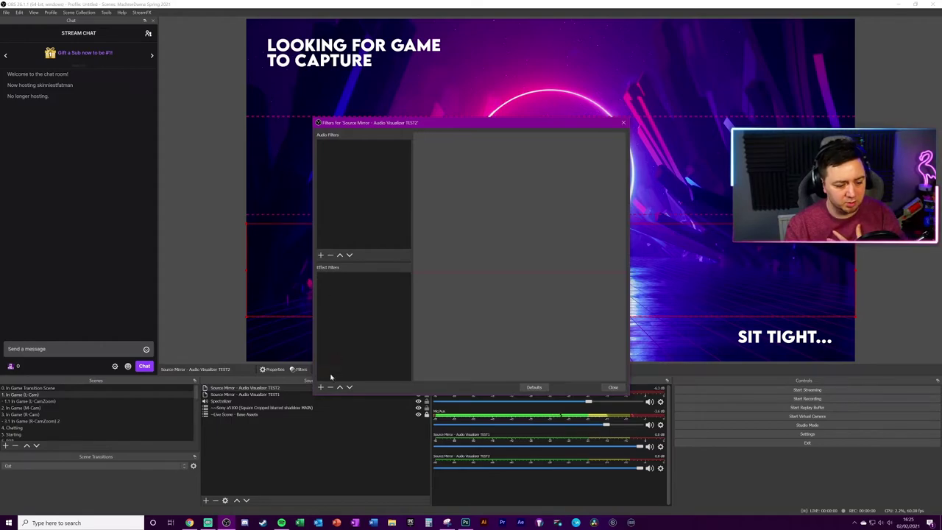
left_click(321, 387)
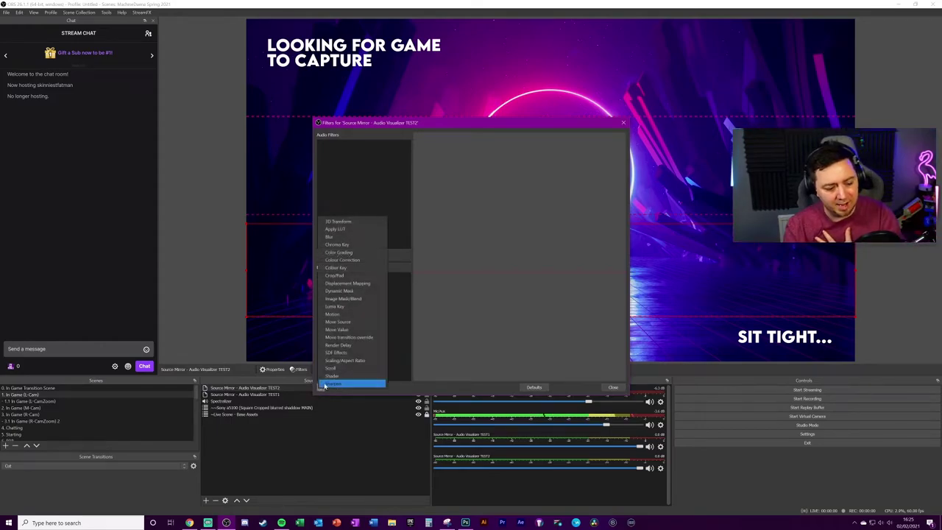
left_click(355, 298)
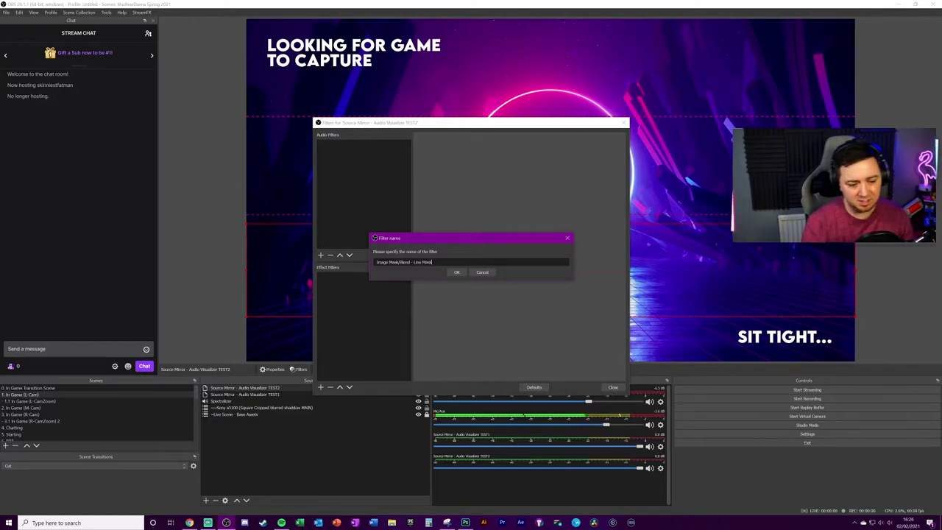
key("Return")
- Load the Line Mask image from Audio Visualizer Masks & Filters into the TEST2 mirror's filter and close the filters
left_click(610, 315)
left_click(517, 190)
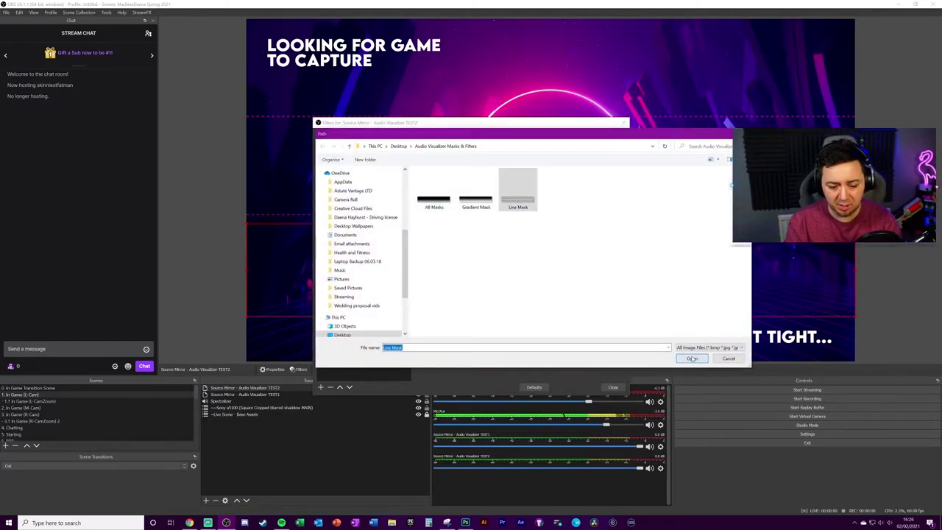
left_click(691, 358)
left_click(613, 387)
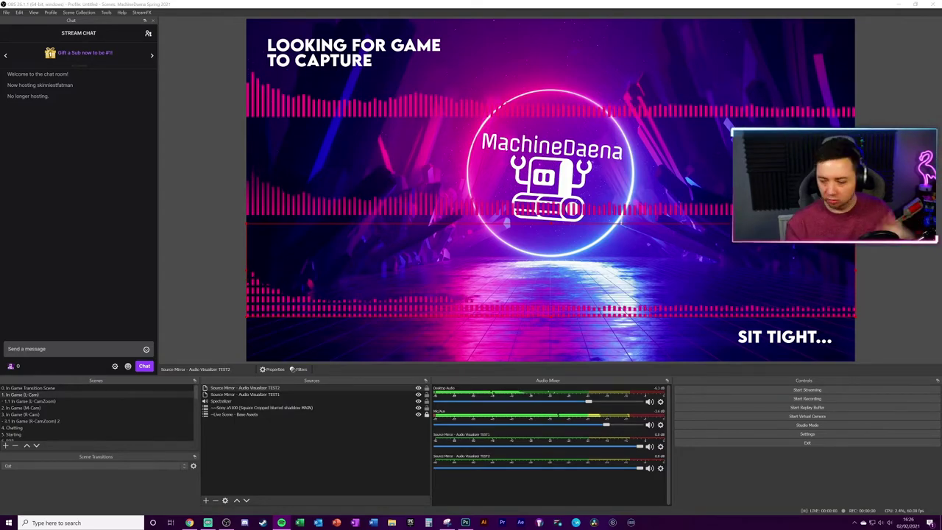
- Set the Spectralizer source's bar color back to white
left_click(228, 402)
right_click(228, 402)
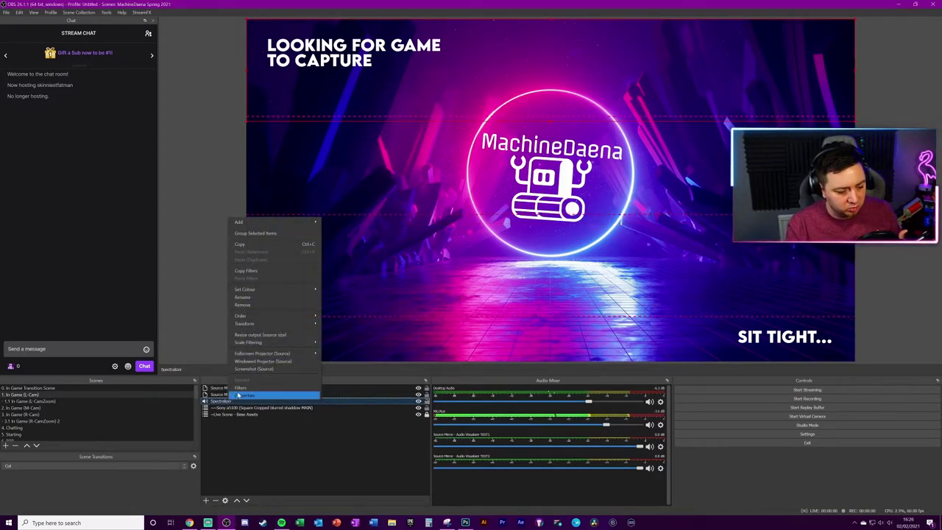
left_click(250, 398)
left_click(536, 331)
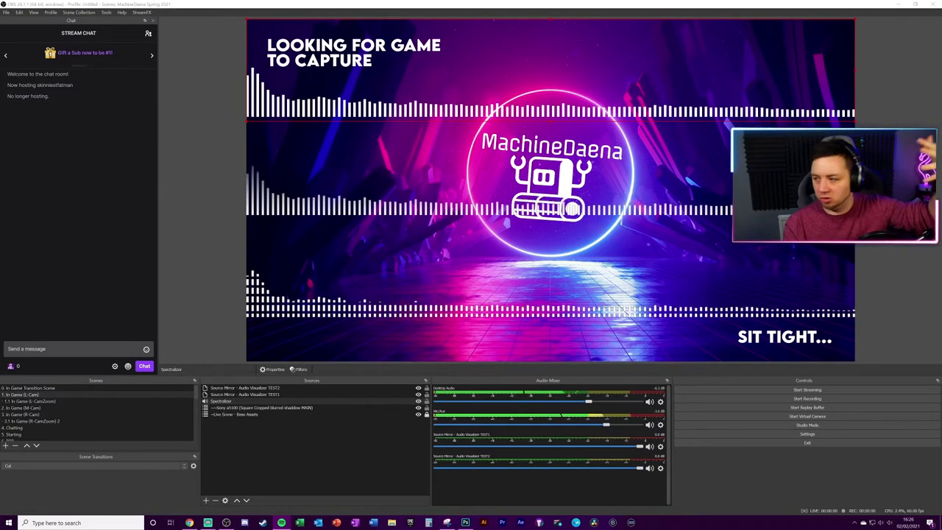
- Add a Colour Correction effect filter to the Audio Visualizer TEST1 source mirror and pick magenta as its colour
left_click(276, 395)
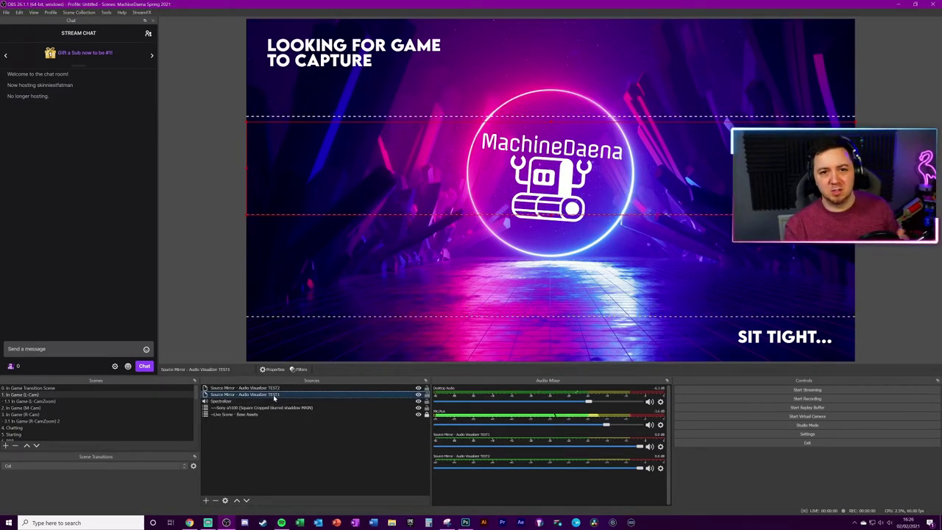
right_click(274, 398)
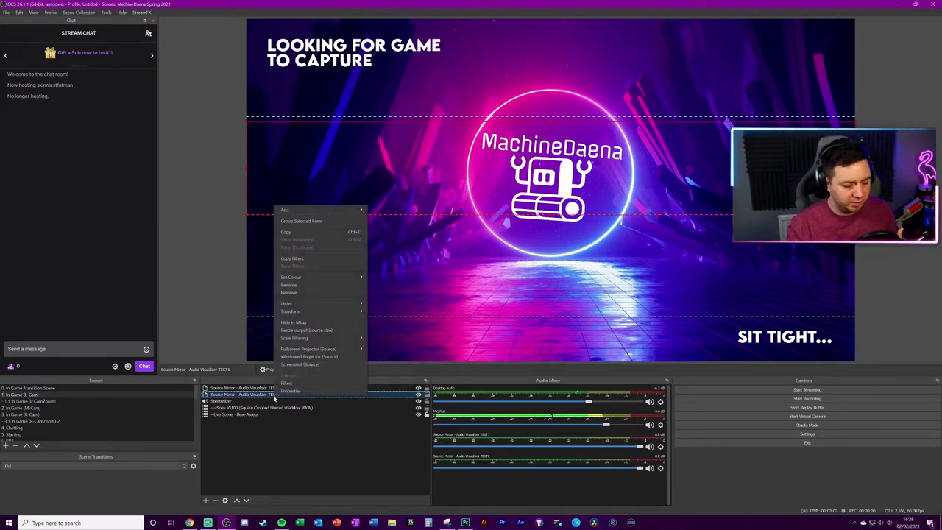
left_click(287, 383)
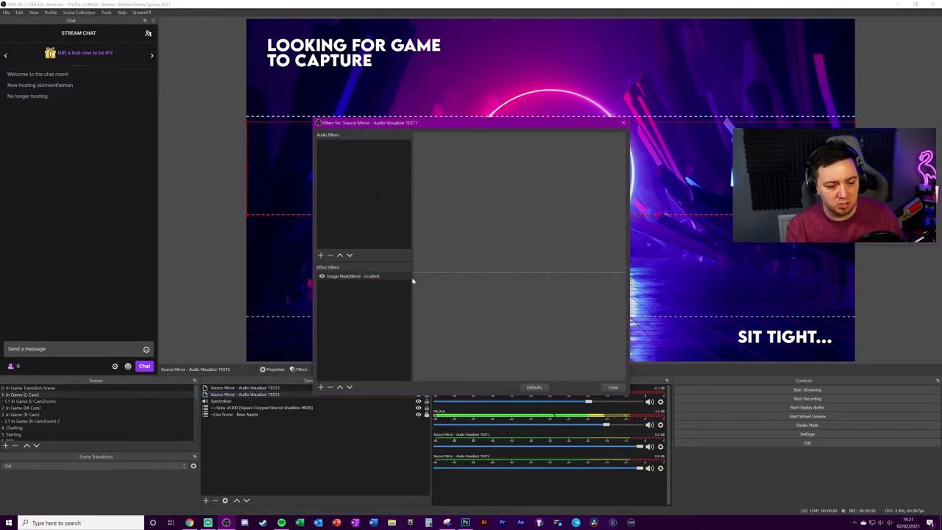
left_click(320, 386)
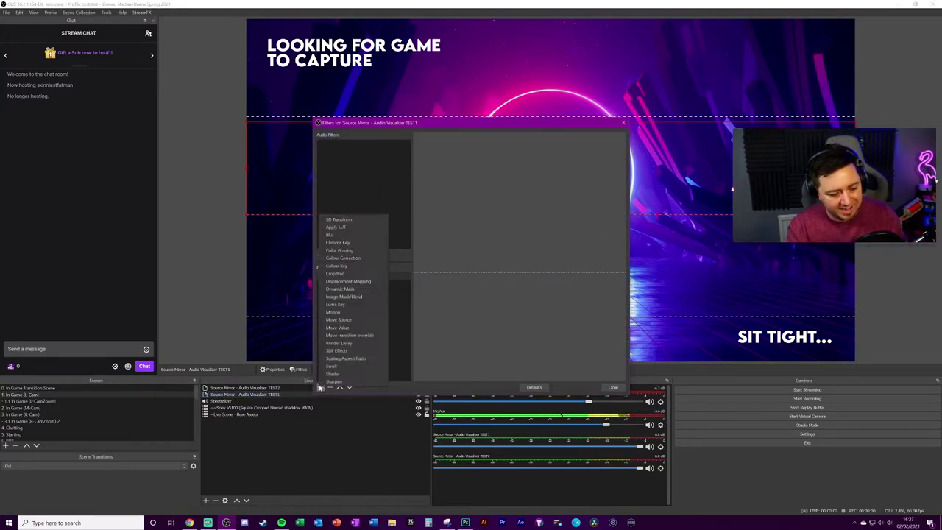
left_click(352, 259)
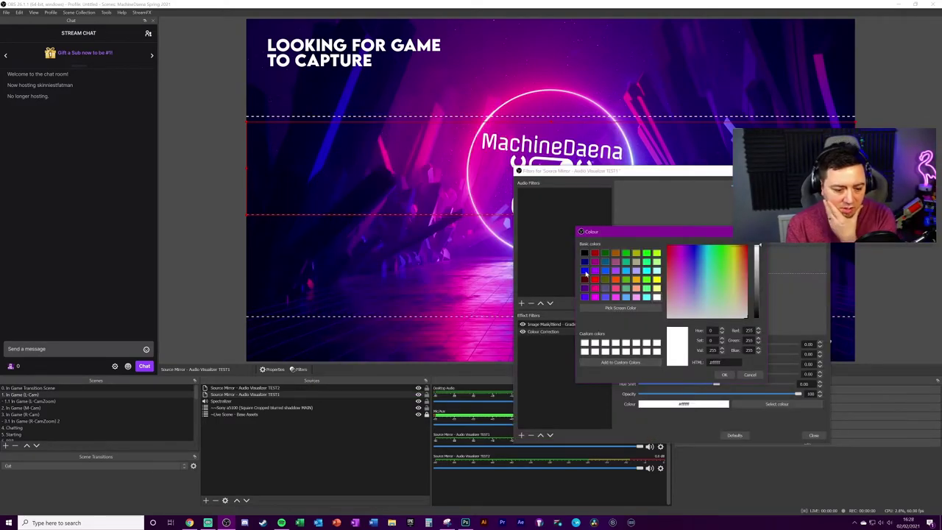
left_click(595, 298)
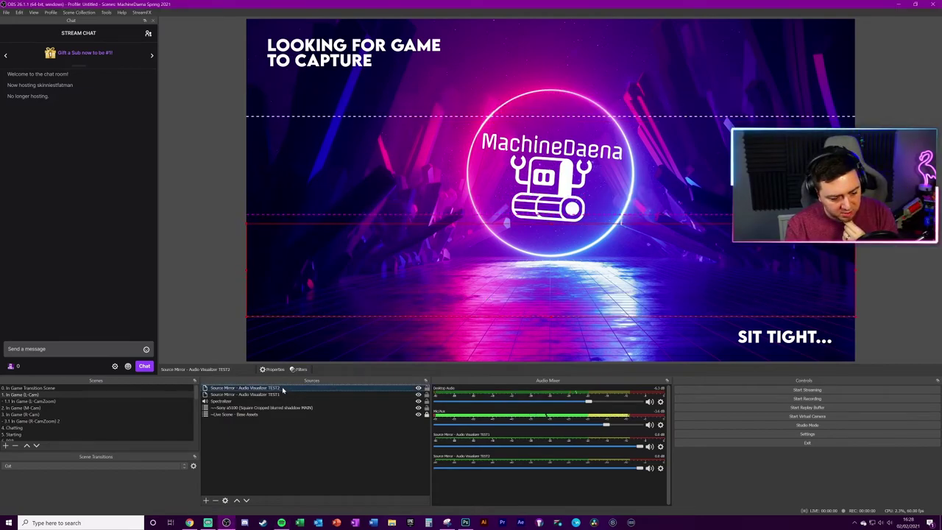
- Add a Colour Correction effect filter with its default name to the Audio Visualizer TEST2 source mirror
right_click(283, 198)
left_click(300, 375)
left_click(321, 387)
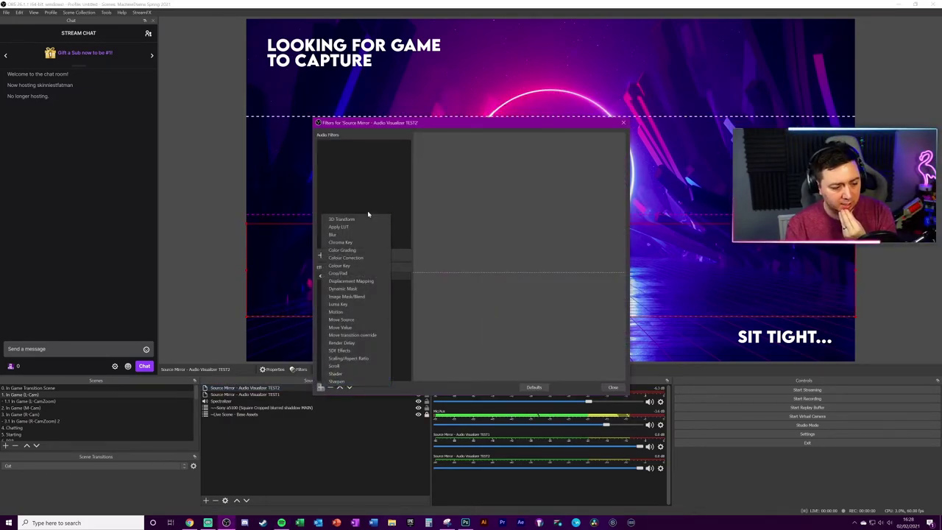
left_click(366, 258)
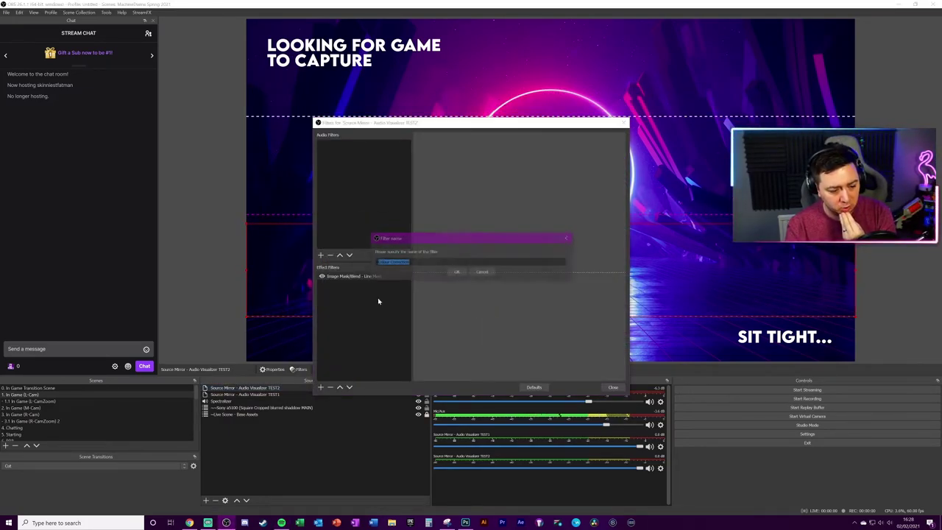
left_click(456, 274)
- Set the TEST2 mirror's Colour Correction colour to violet #5500ff and close its filters
left_click(577, 357)
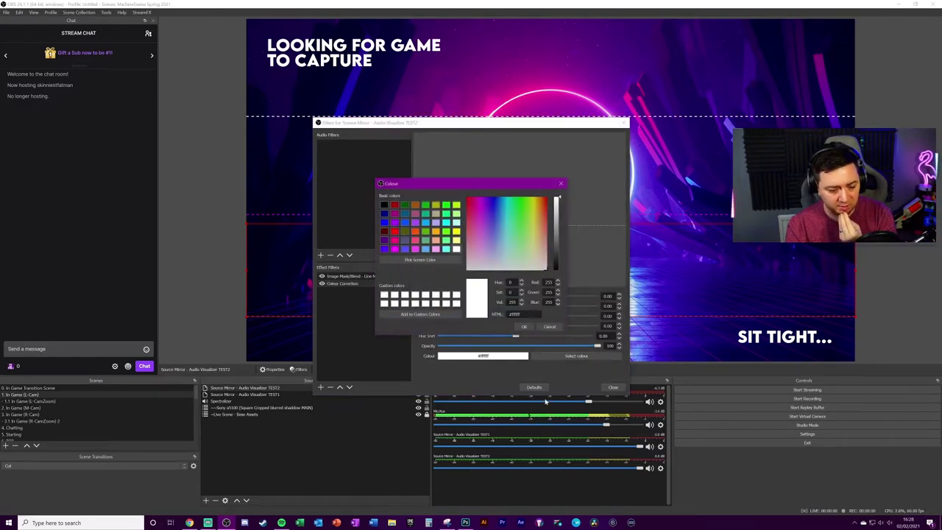
left_click(384, 249)
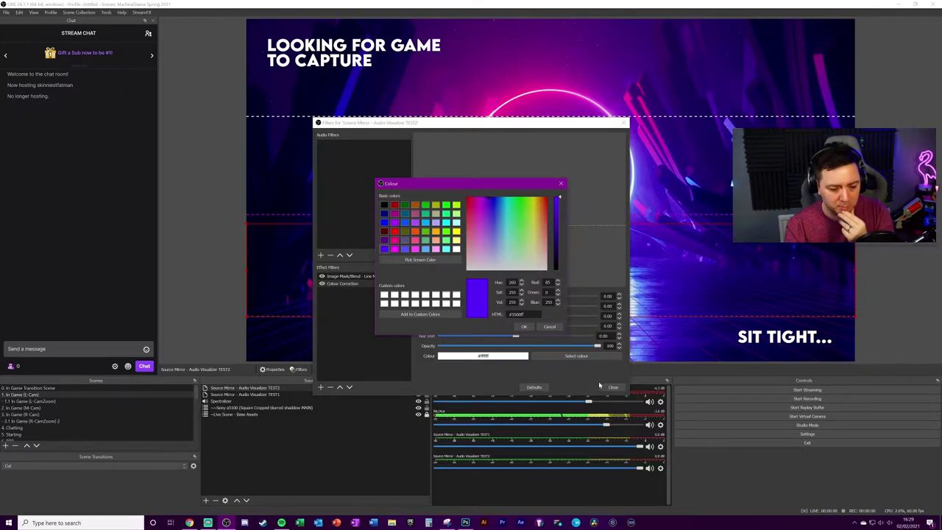
key("Escape")
key("Escape")
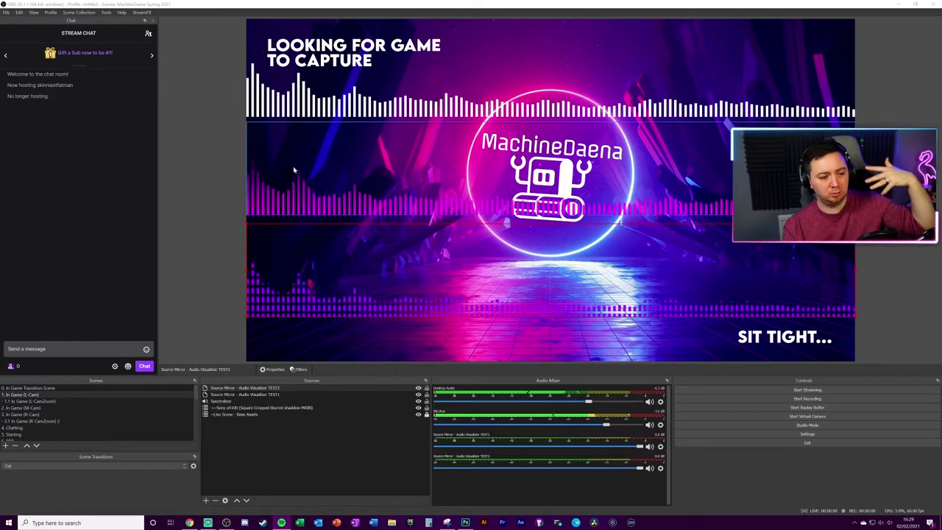
left_click(300, 193)
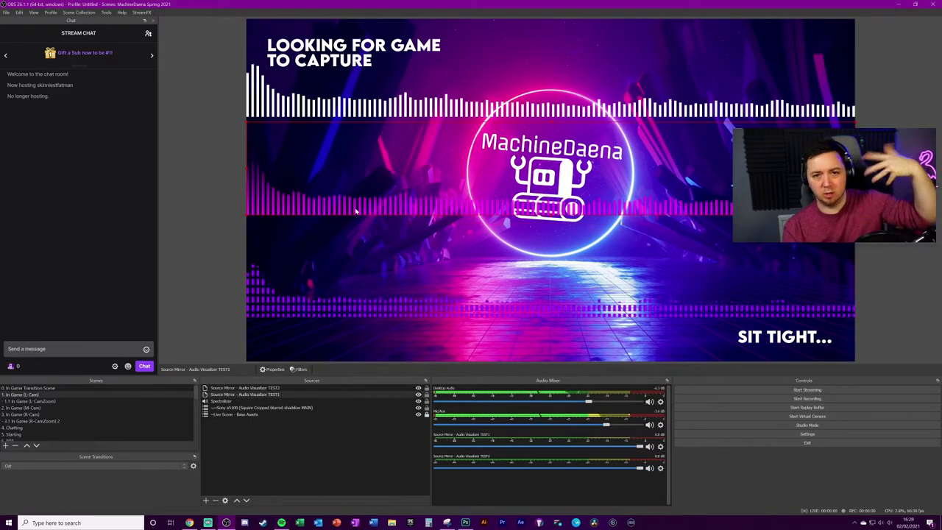
key("alt+Tab")
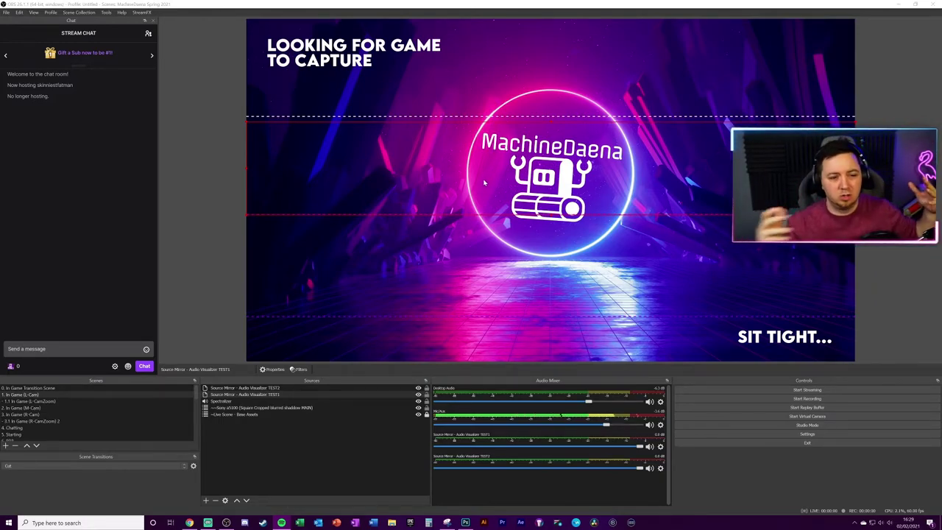
- Try flipping the Audio Visualizer TEST2 source mirror vertically and horizontally
right_click(518, 63)
mouse_move(534, 218)
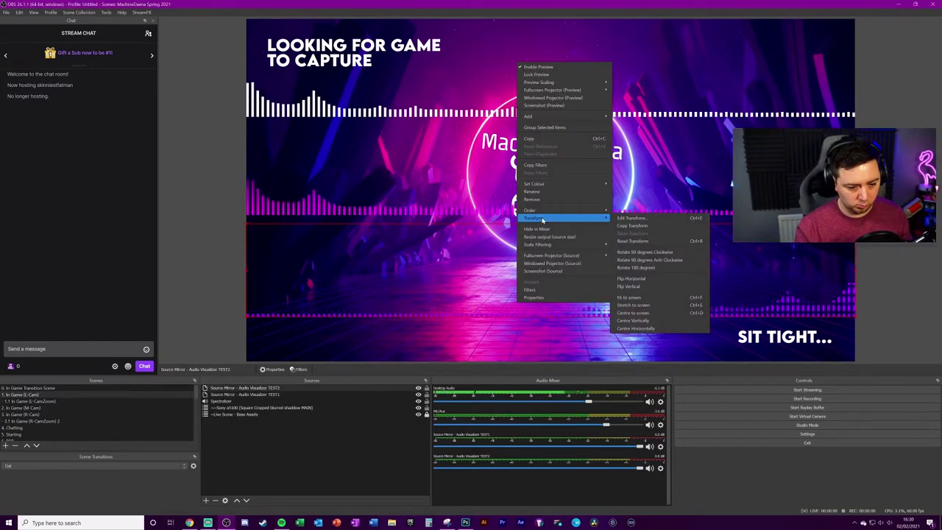
left_click(630, 286)
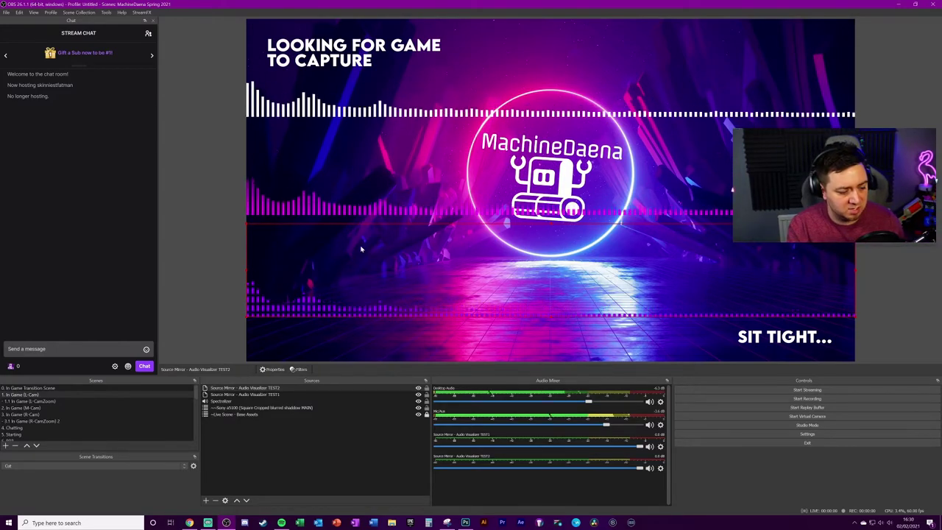
right_click(338, 390)
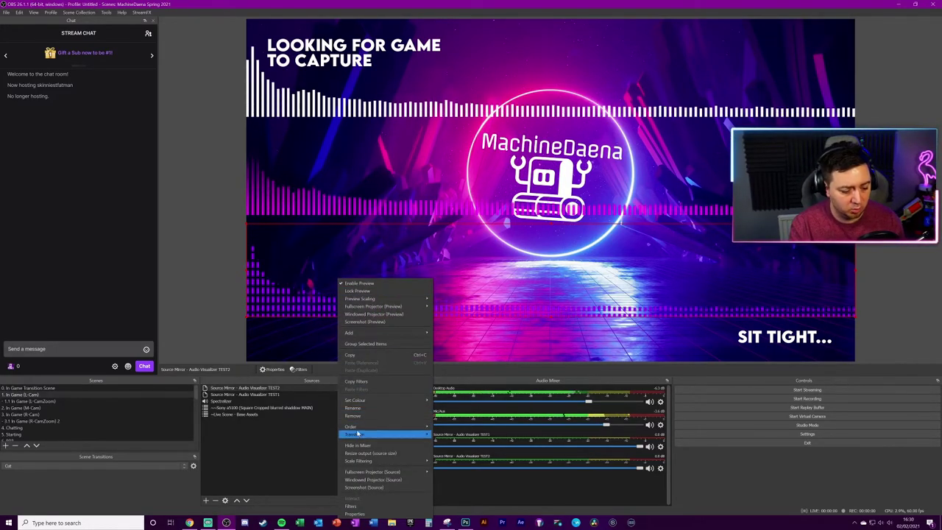
mouse_move(361, 434)
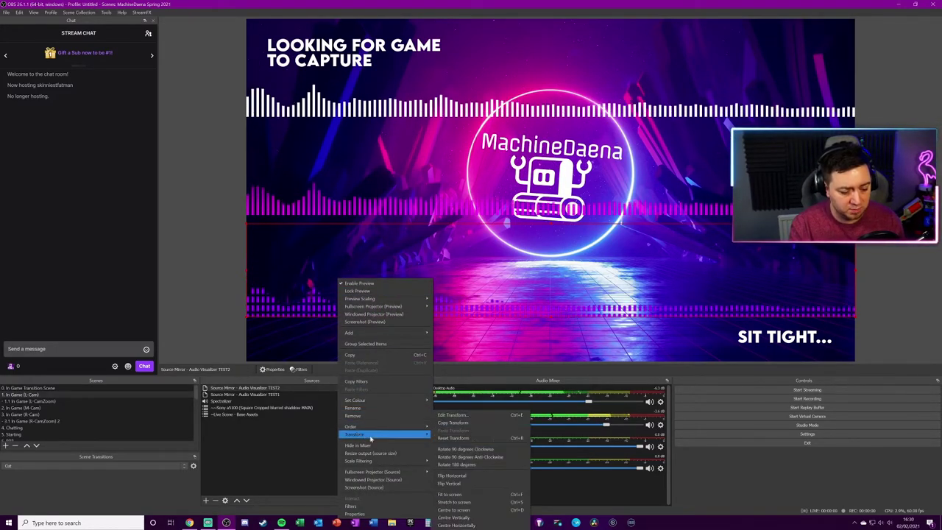
left_click(468, 466)
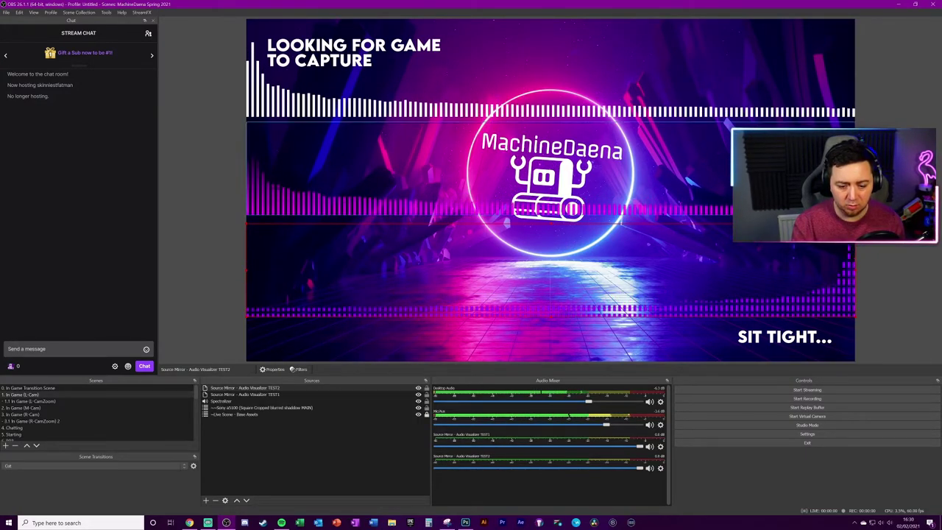
- Turn the TEST2 source mirror upside down with its tall bars on the left, and move it up against the TEST1 mirror's base as a reflection
right_click(798, 307)
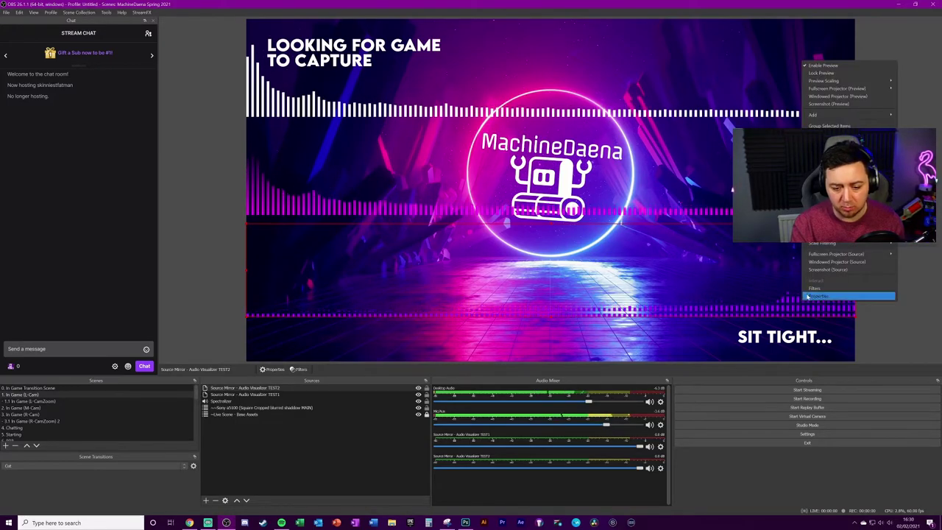
right_click(432, 302)
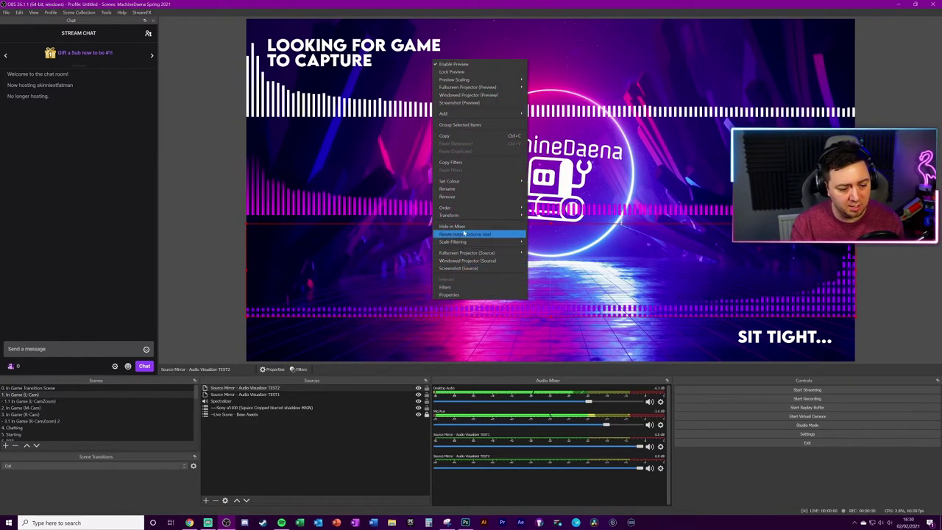
mouse_move(521, 214)
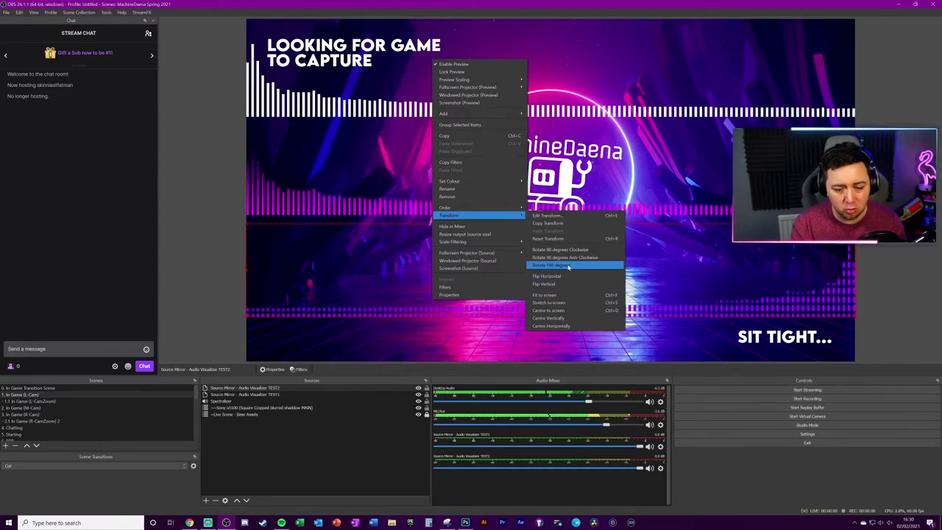
left_click(569, 295)
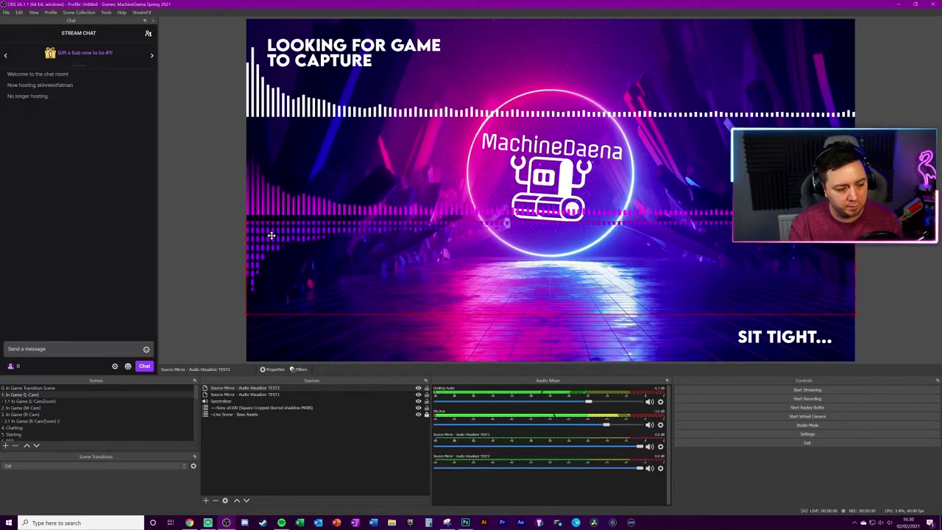
left_click_drag(271, 236, 272, 229)
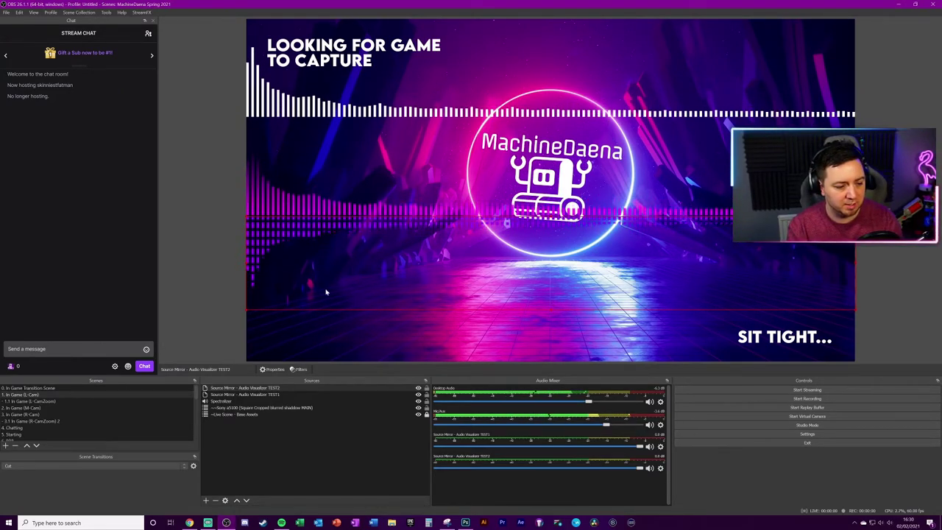
left_click(204, 213)
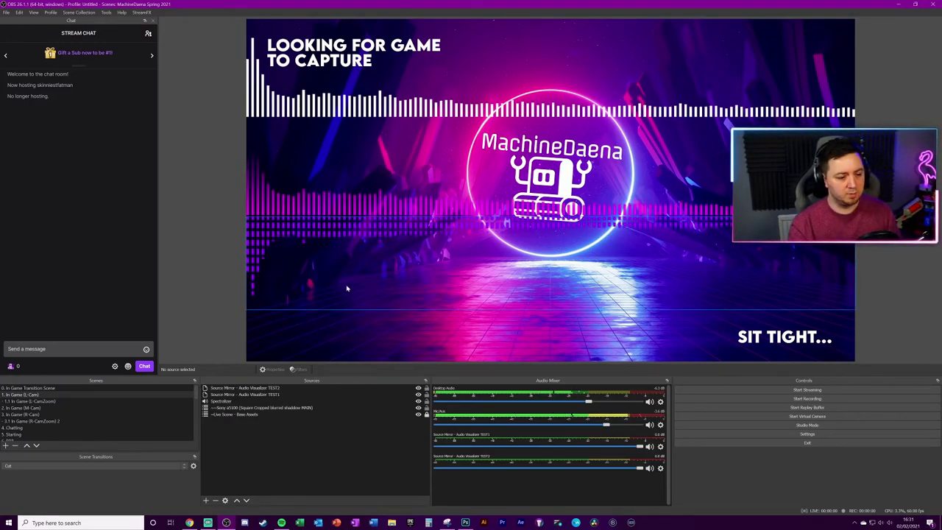
- Select the Audio Visualizer TEST1 and TEST2 source mirrors together
left_click(515, 331)
left_click(555, 283)
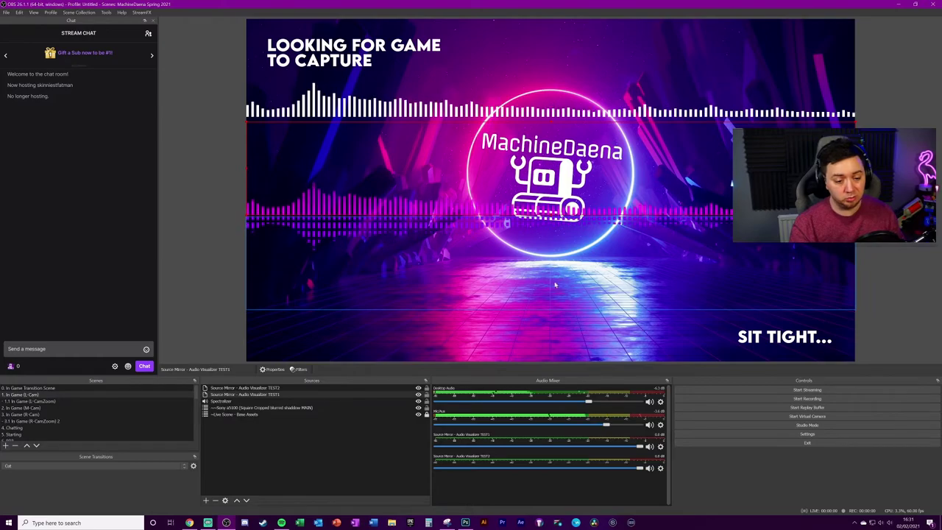
left_click(662, 294)
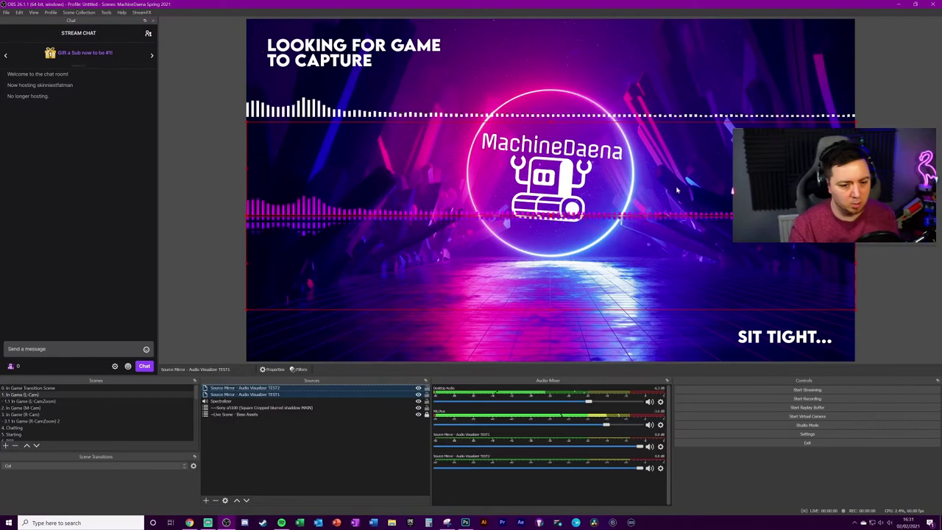
- Remove the Colour Correction filter from the Spectralizer source and close its filters
left_click(298, 369)
left_click(330, 387)
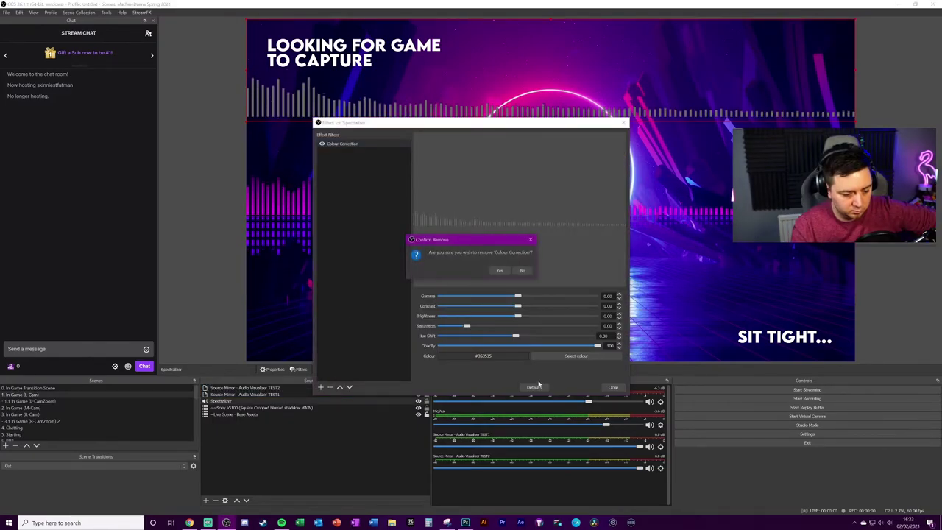
left_click(498, 270)
left_click(613, 387)
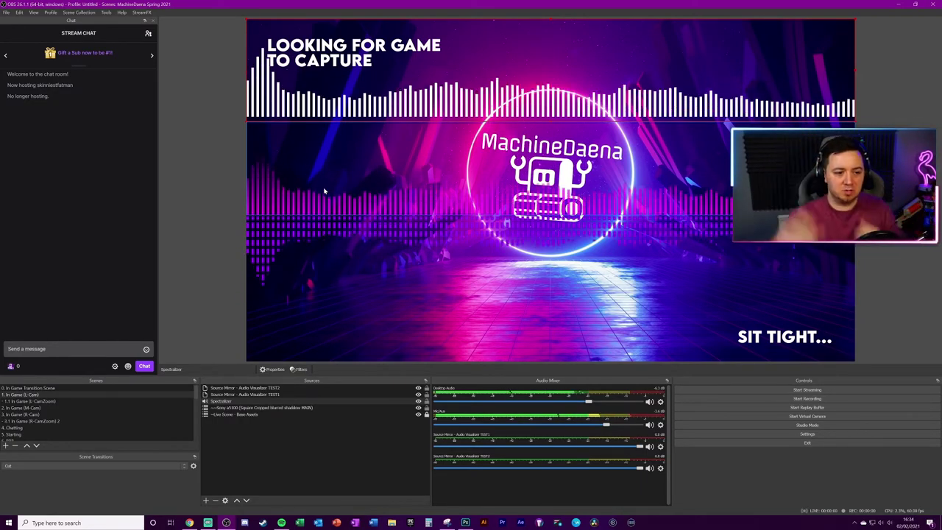
- Add a Colour Correction effect filter with its default name to the Spectralizer source
right_click(380, 104)
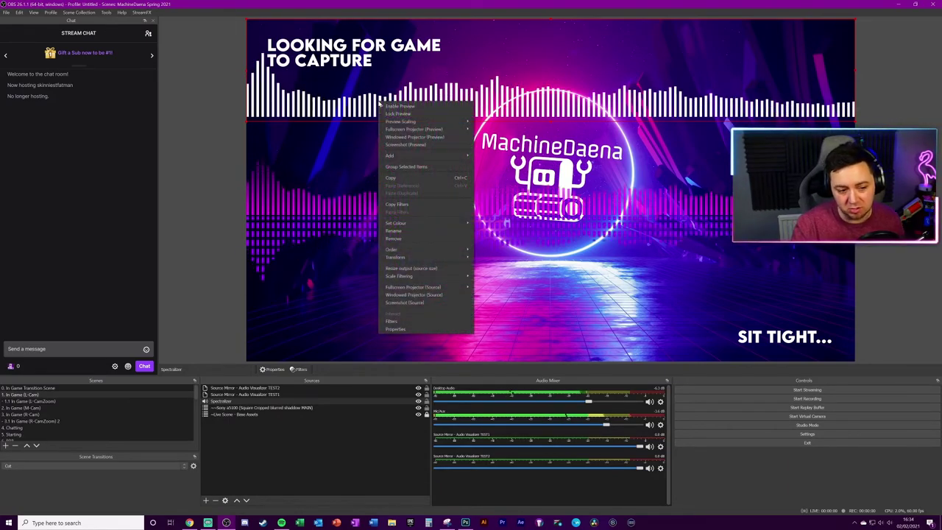
left_click(392, 321)
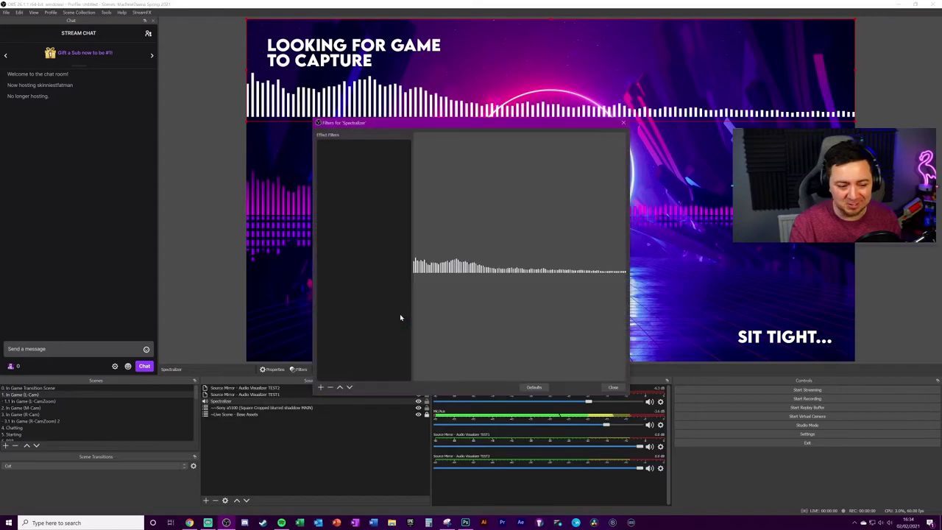
left_click(320, 386)
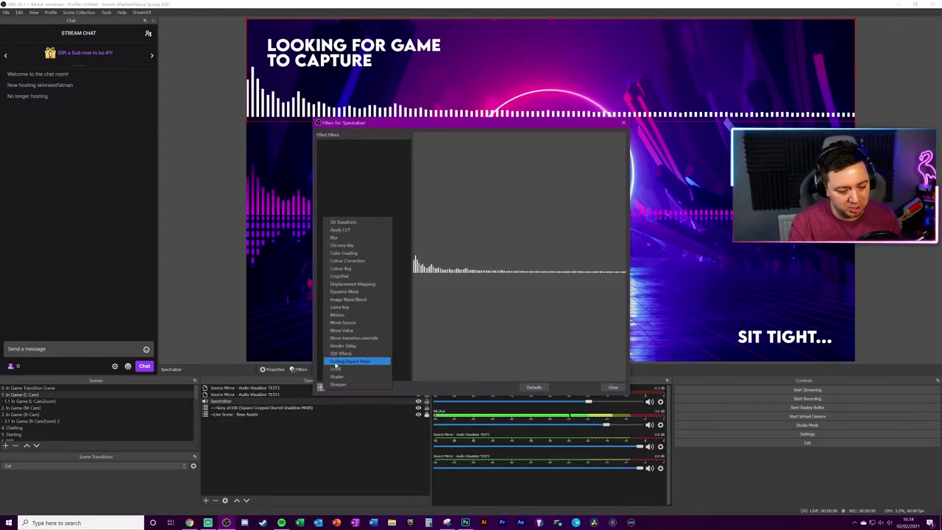
left_click(346, 260)
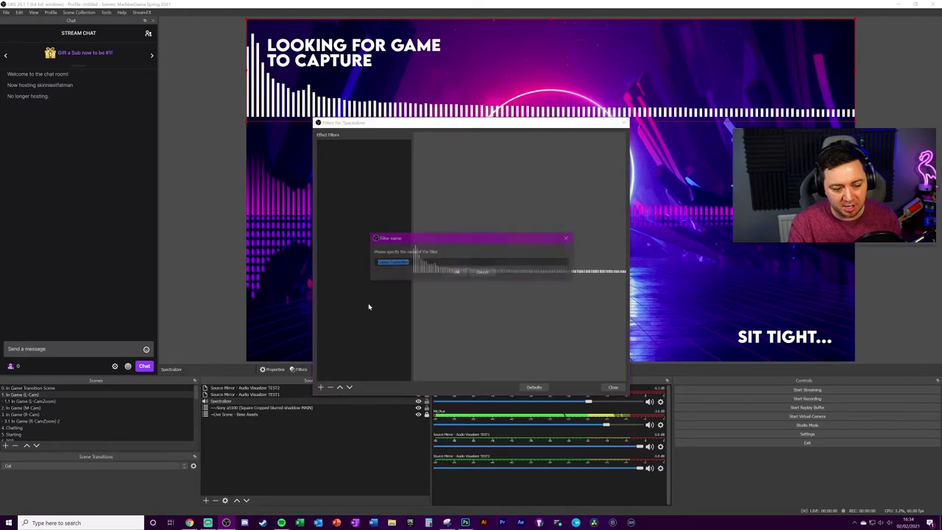
left_click(454, 271)
- Darken the Spectralizer's Colour Correction colour to the grey #353535
left_click(572, 356)
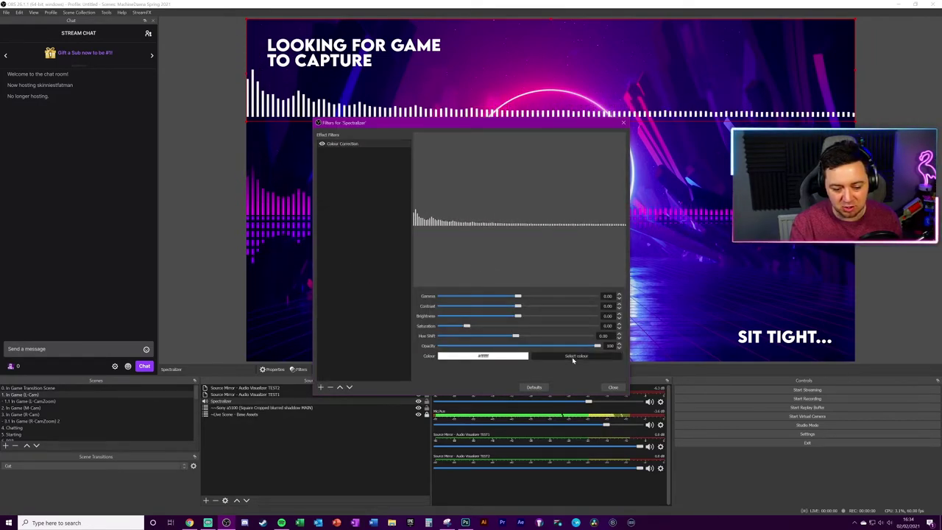
left_click_drag(557, 220, 561, 254)
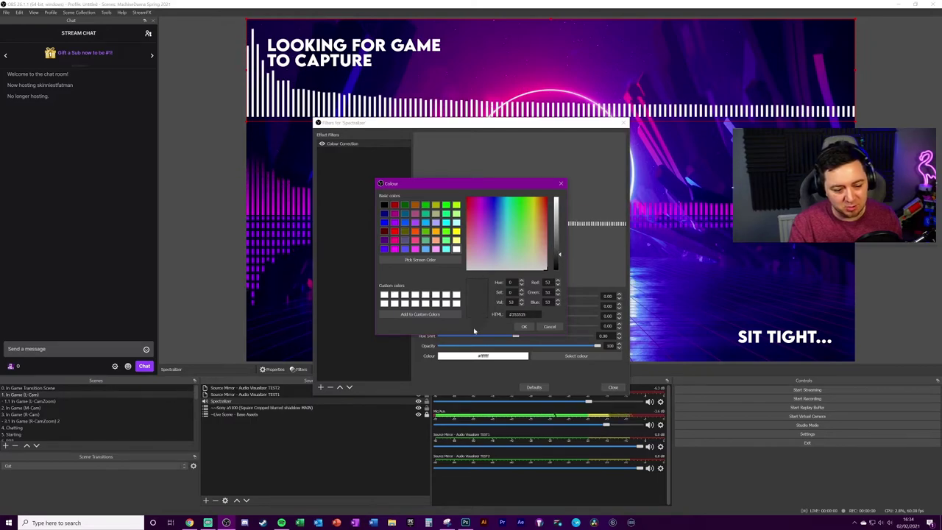
left_click(523, 326)
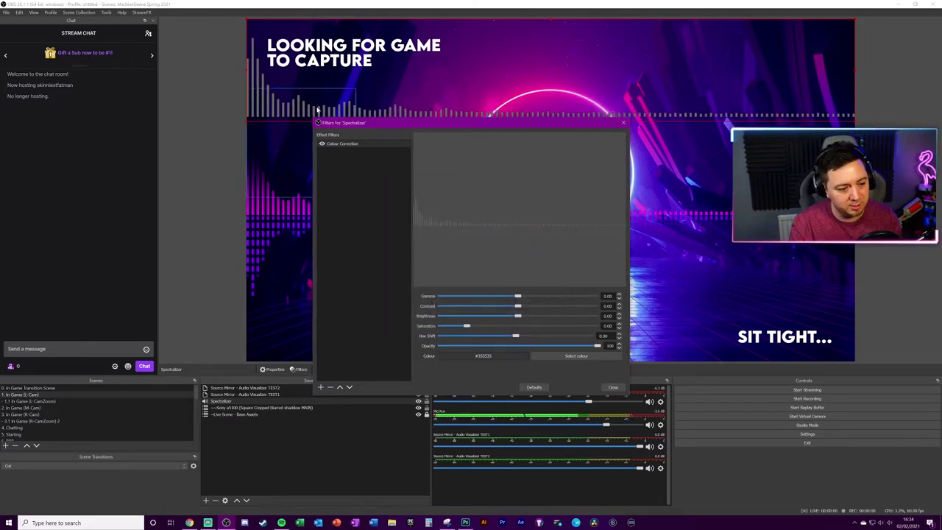
- Flip the grey Spectralizer vertically and move it down over the purple reflection bars as a shadow
left_click(612, 387)
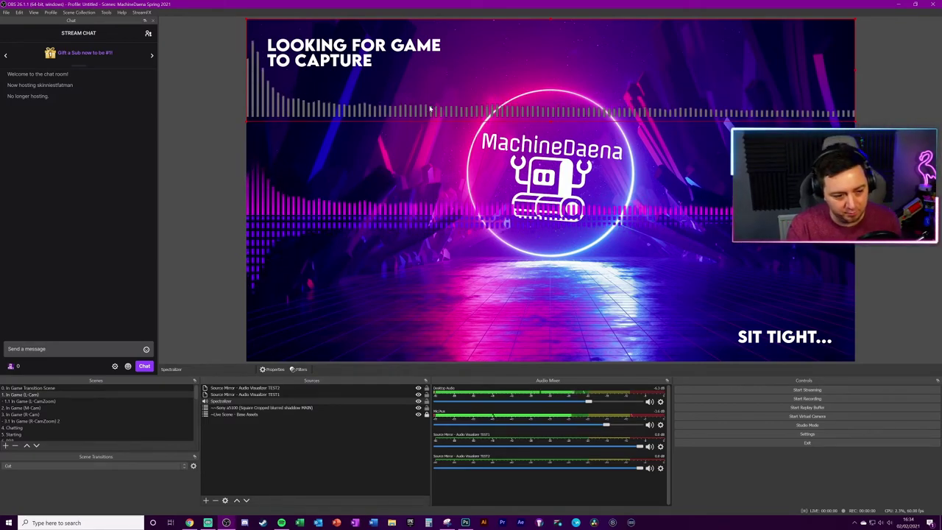
right_click(390, 109)
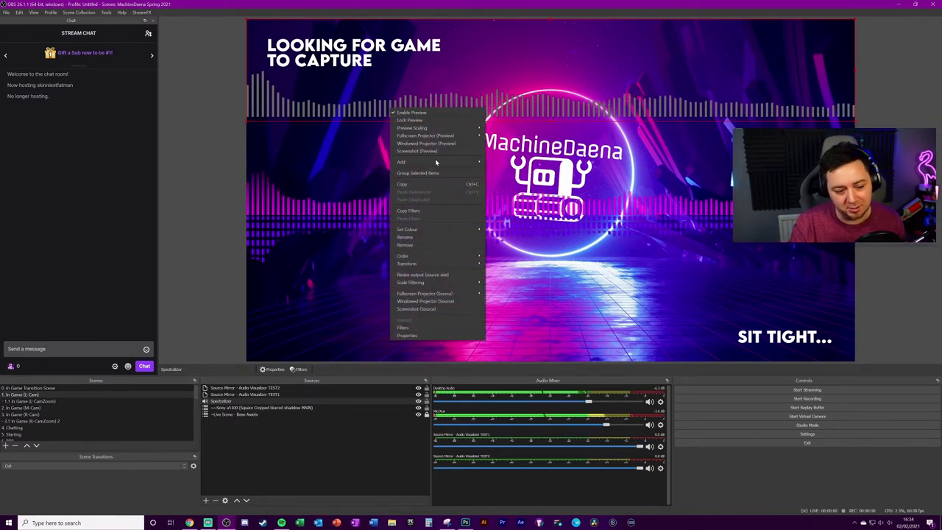
mouse_move(471, 263)
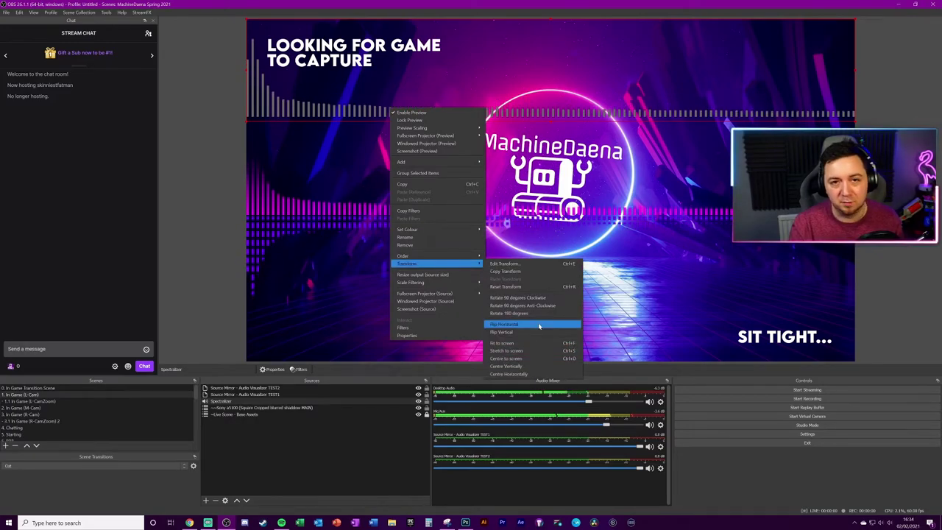
left_click(495, 317)
right_click(416, 111)
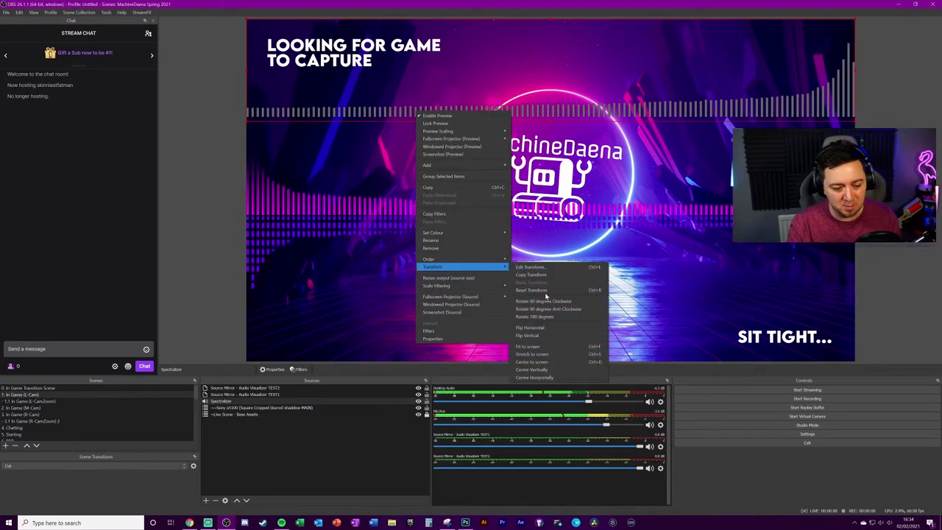
left_click(528, 335)
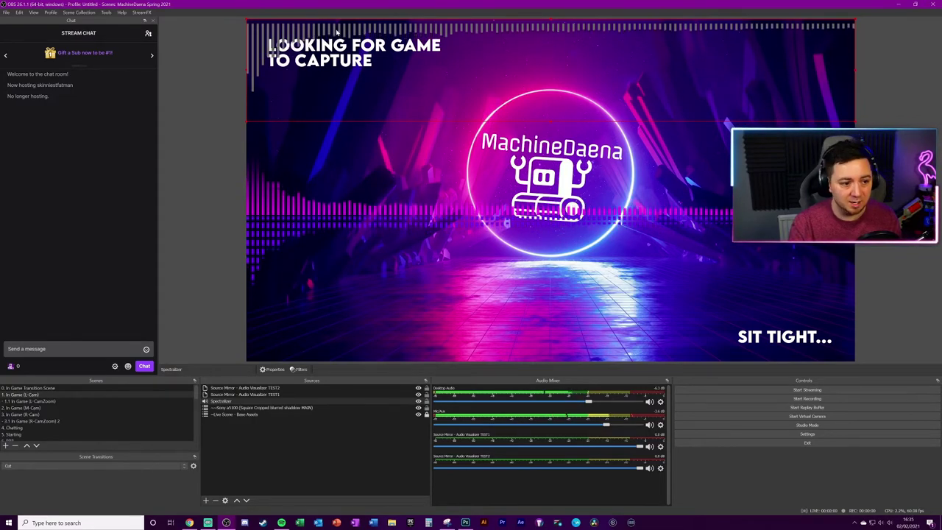
left_click_drag(336, 31, 336, 223)
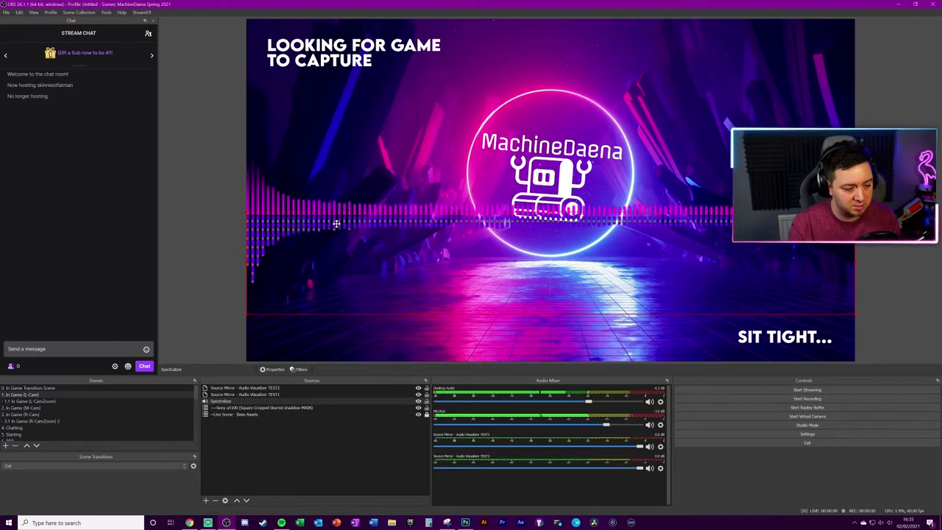
left_click(336, 223)
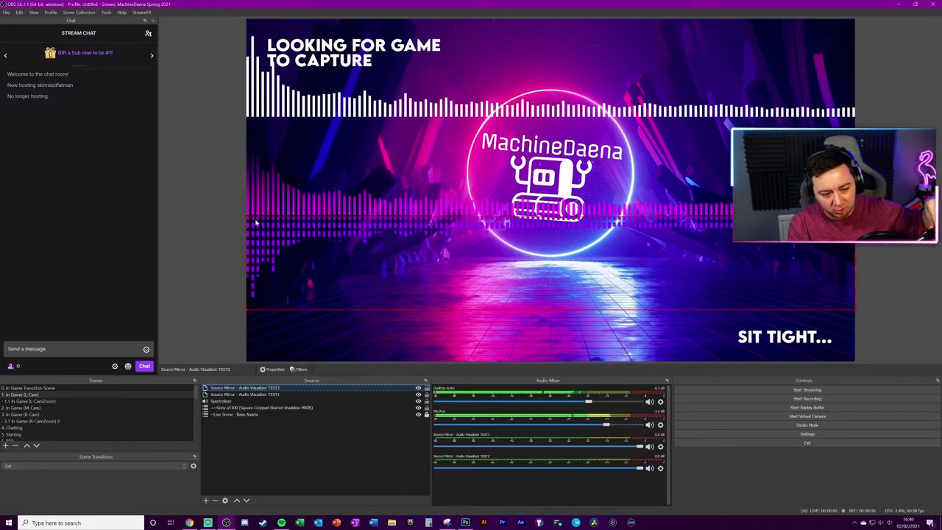
- Add a new Source Mirror with its default name that mirrors Source Mirror - Audio Visualizer TEST2, without audio
left_click(317, 435)
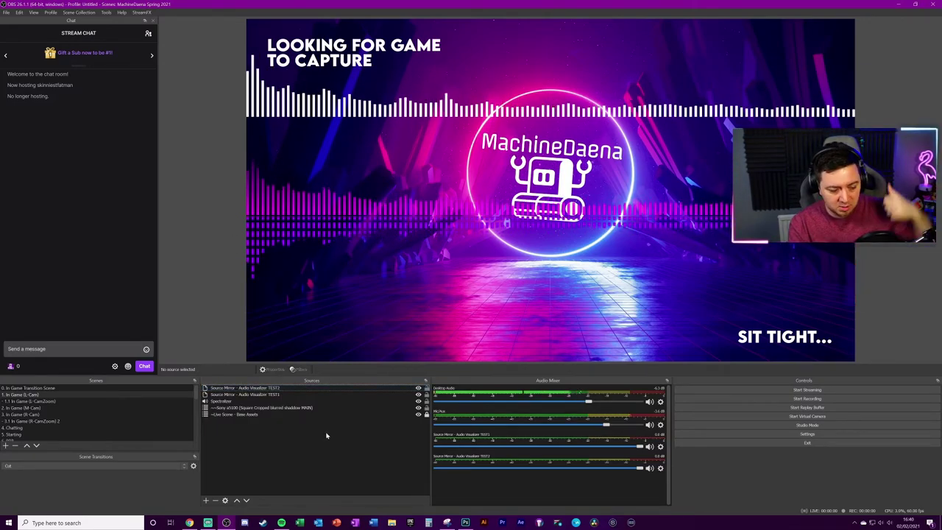
left_click(206, 499)
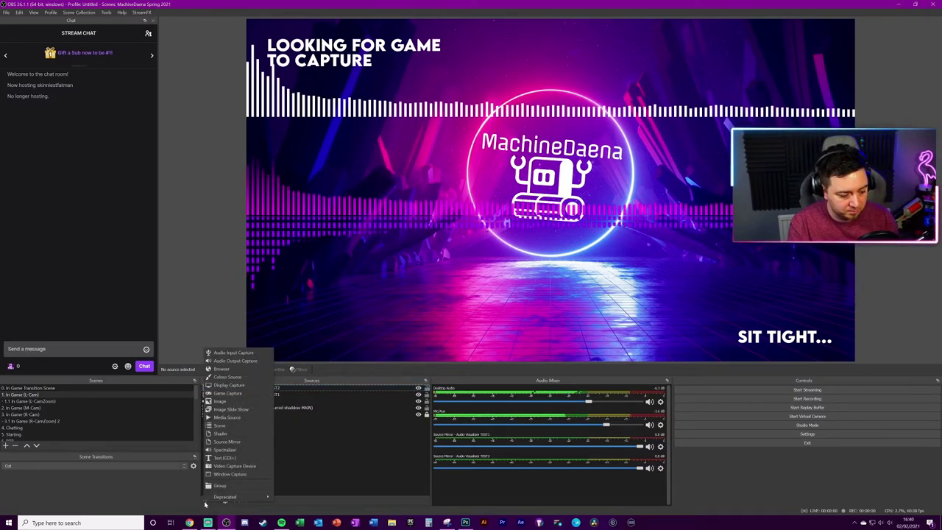
left_click(227, 442)
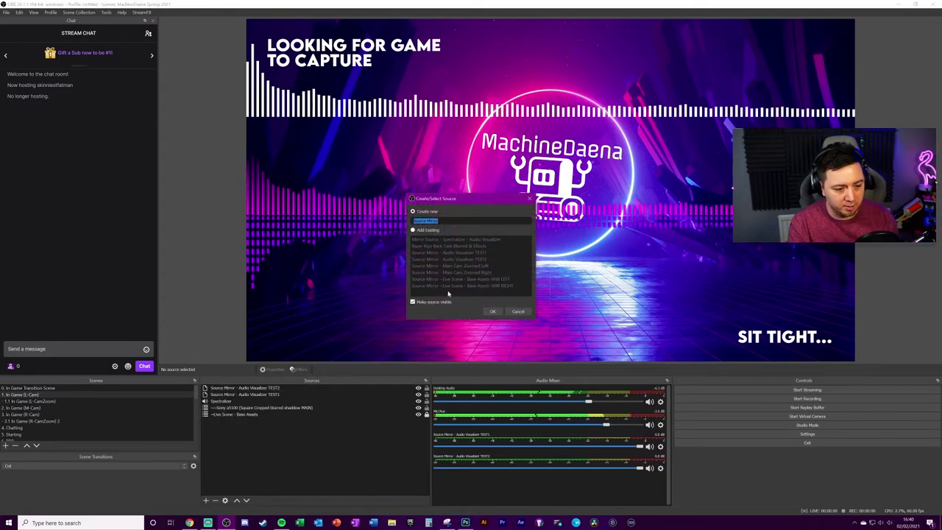
left_click(492, 312)
left_click(410, 361)
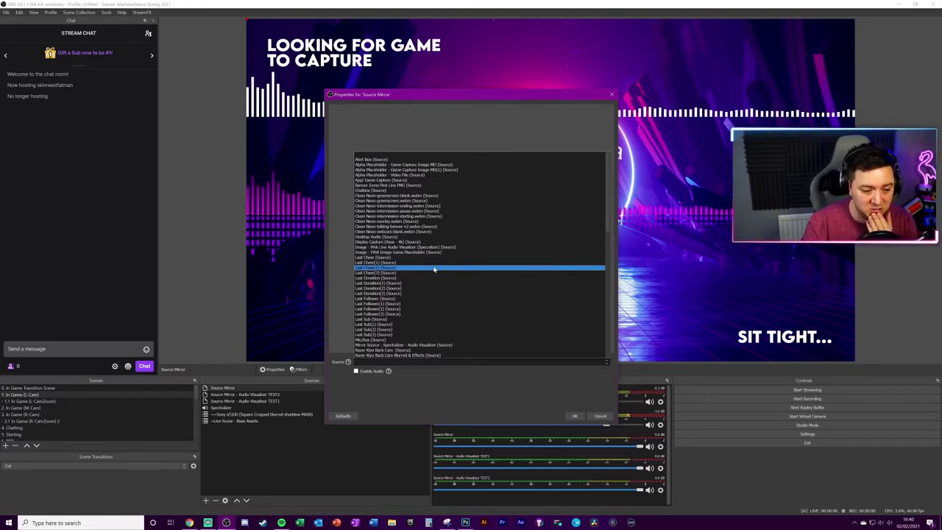
scroll(465, 298, "down", 7)
scroll(465, 298, "down", 7)
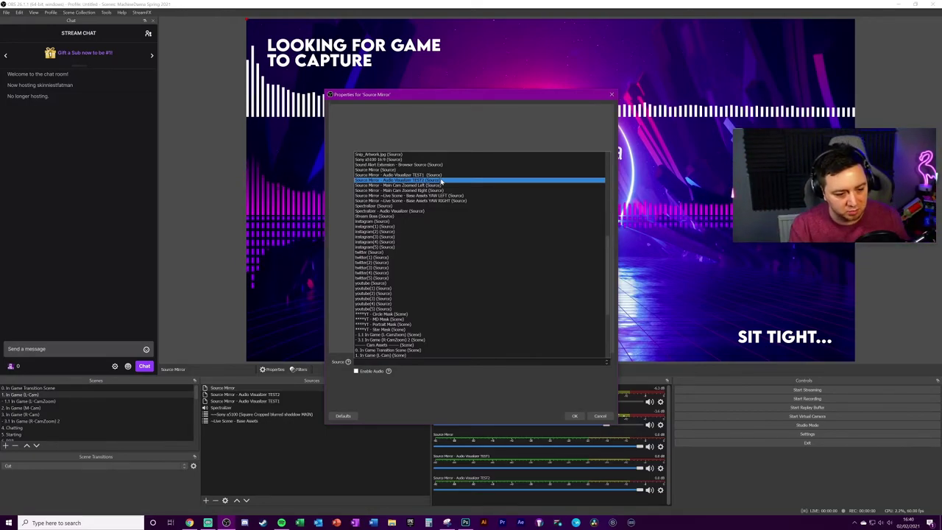
left_click(441, 181)
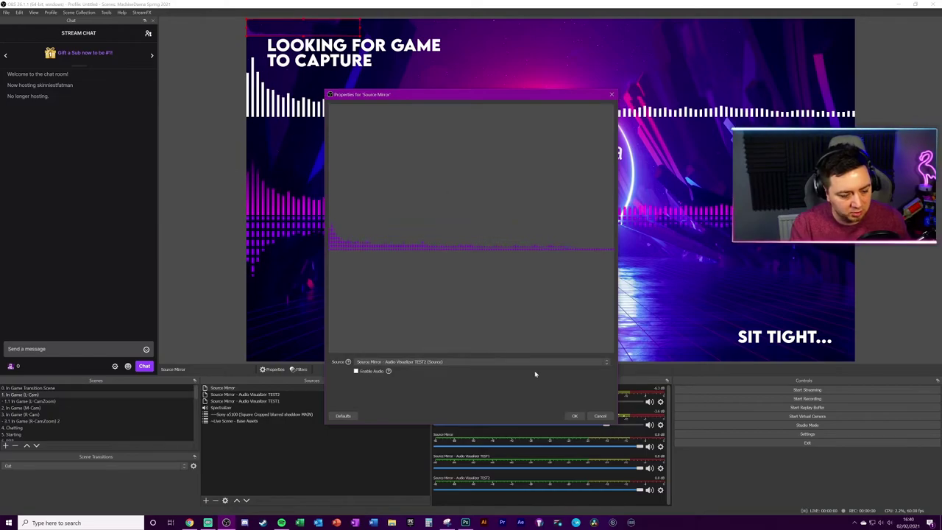
left_click(574, 416)
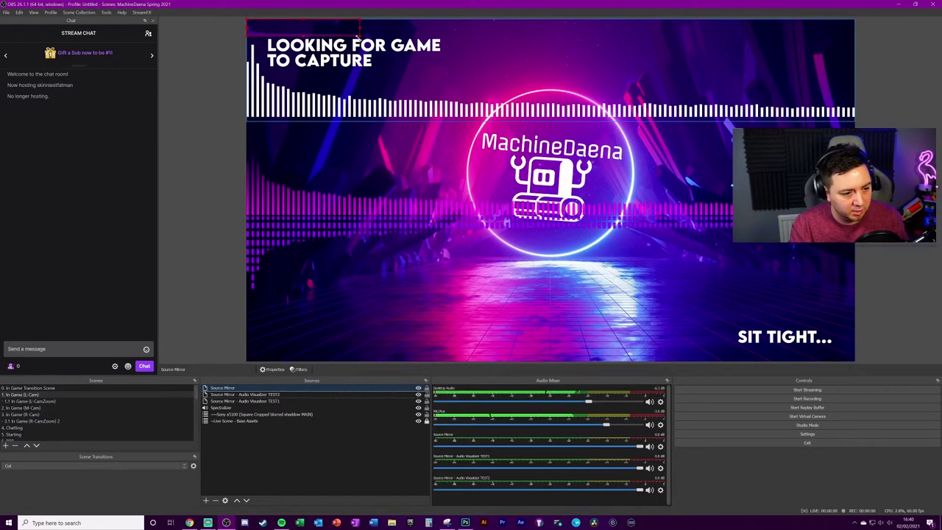
- Enlarge the new Source Mirror to the canvas width and flip it vertically, keeping its taller bars on the left
right_click(565, 62)
mouse_move(612, 216)
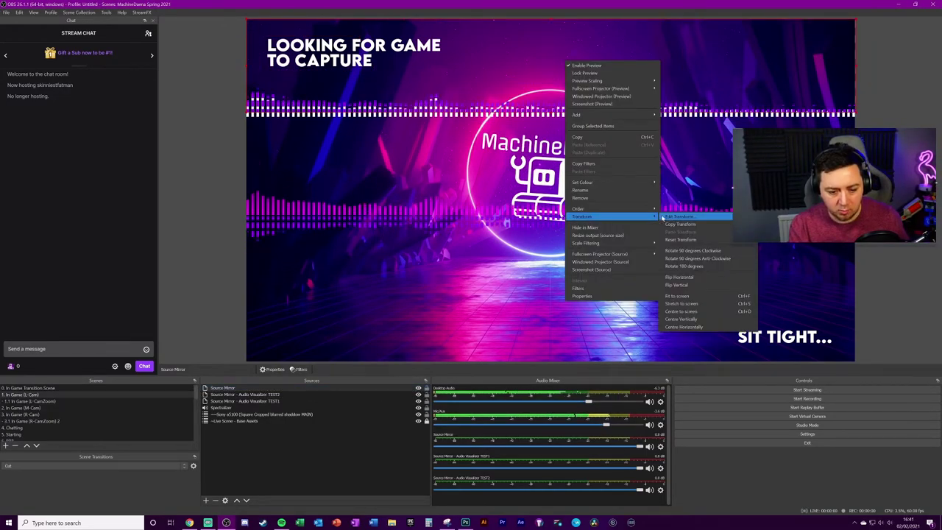
left_click(706, 267)
right_click(580, 51)
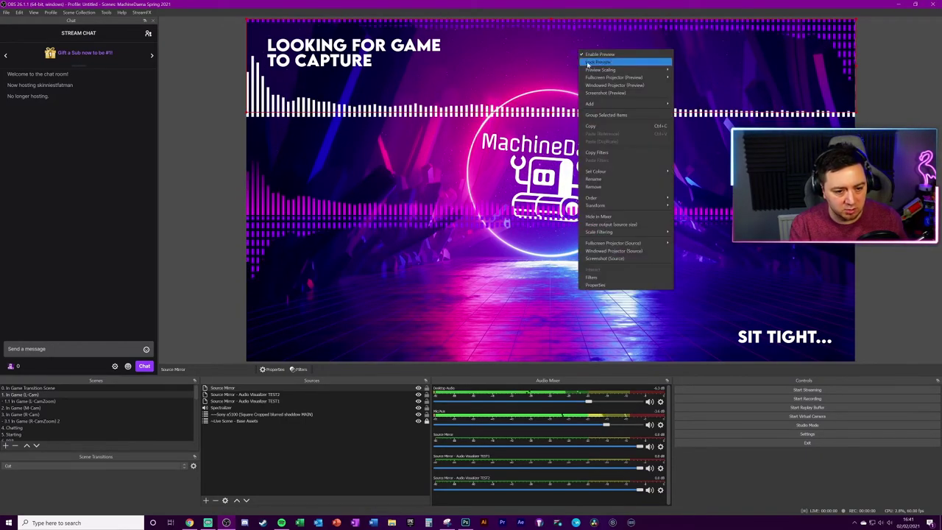
mouse_move(666, 206)
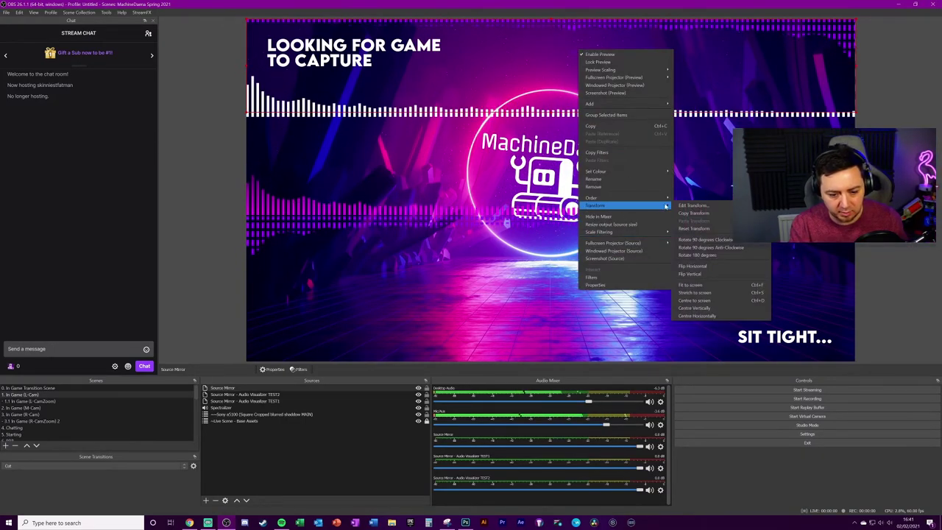
left_click(707, 257)
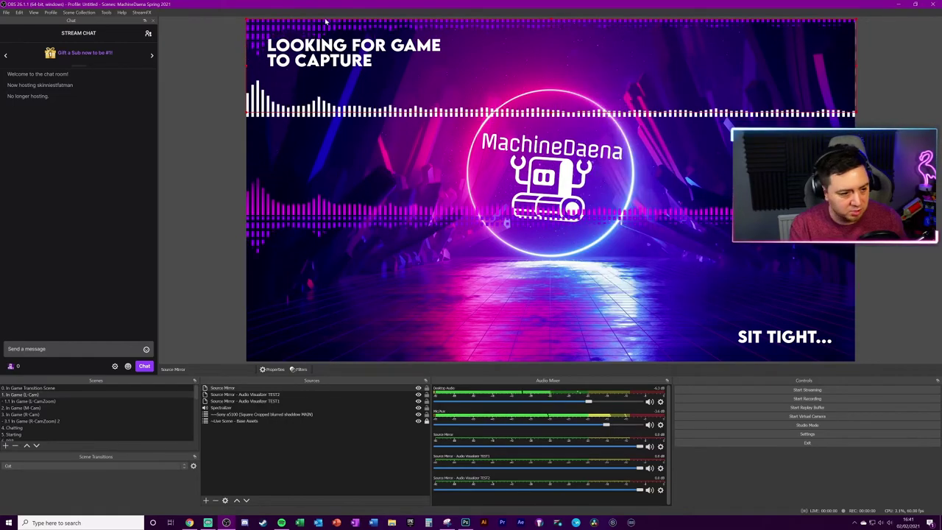
- Order the new Source Mirror directly beneath Audio Visualizer TEST2 and align it over the lower purple reflection bars
left_click_drag(286, 75, 280, 252)
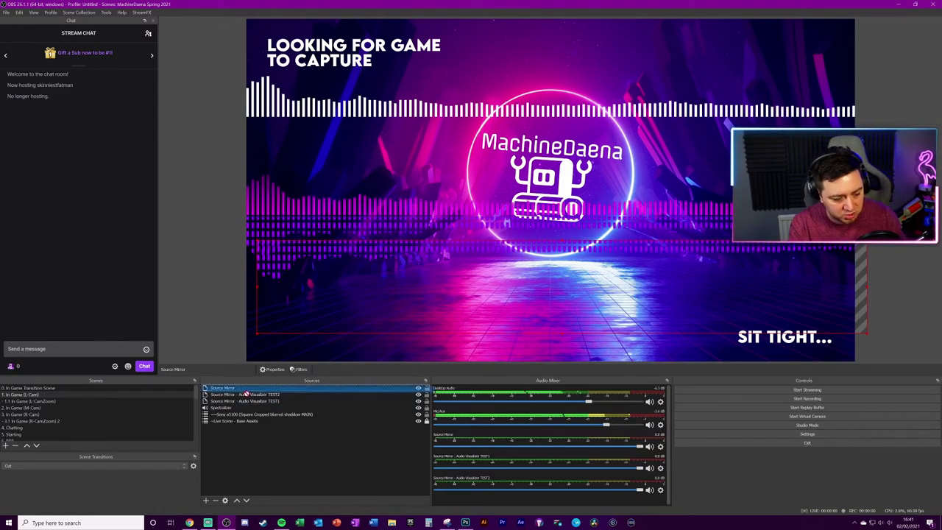
left_click_drag(246, 394, 248, 398)
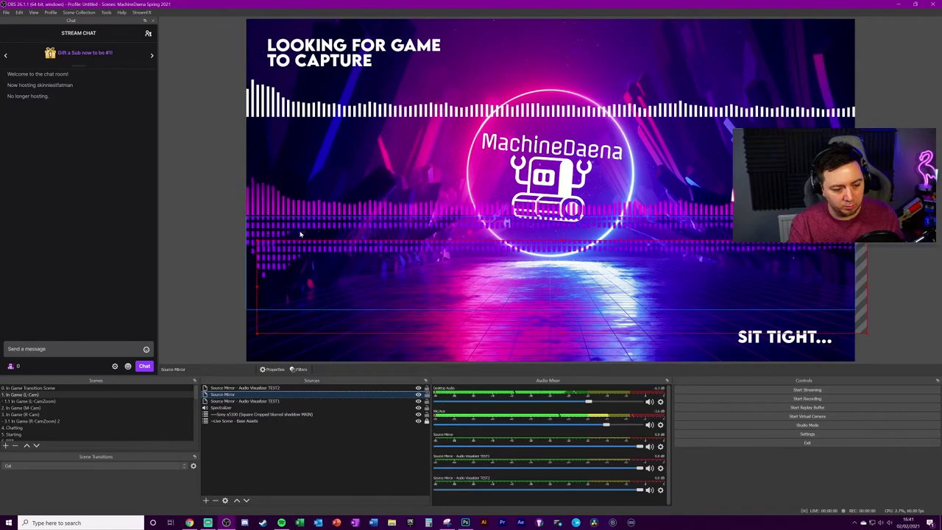
left_click_drag(294, 331, 284, 301)
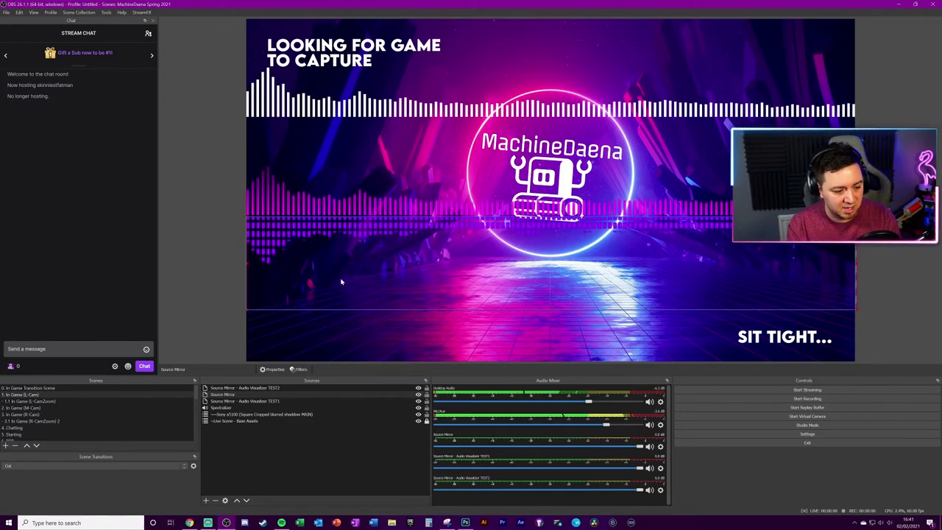
- Add a Colour Correction effect filter with its default name to the new Source Mirror
right_click(235, 395)
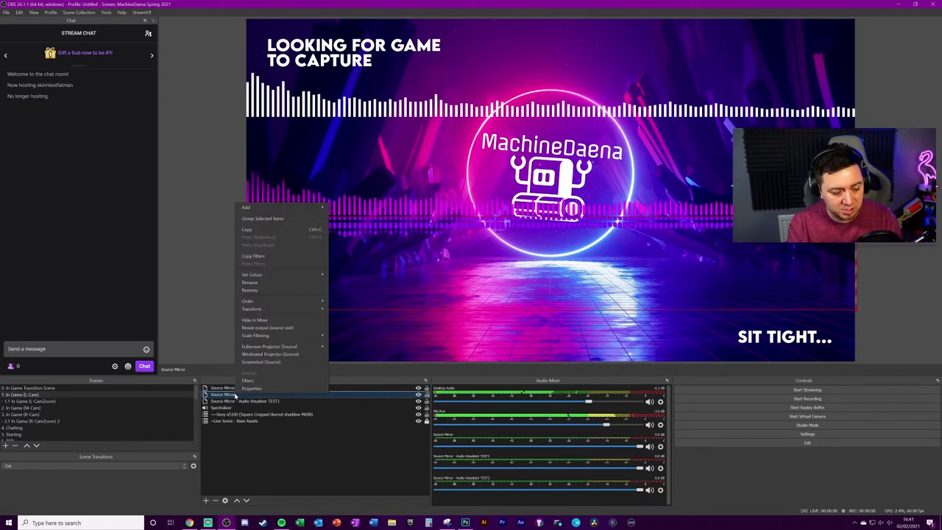
left_click(250, 380)
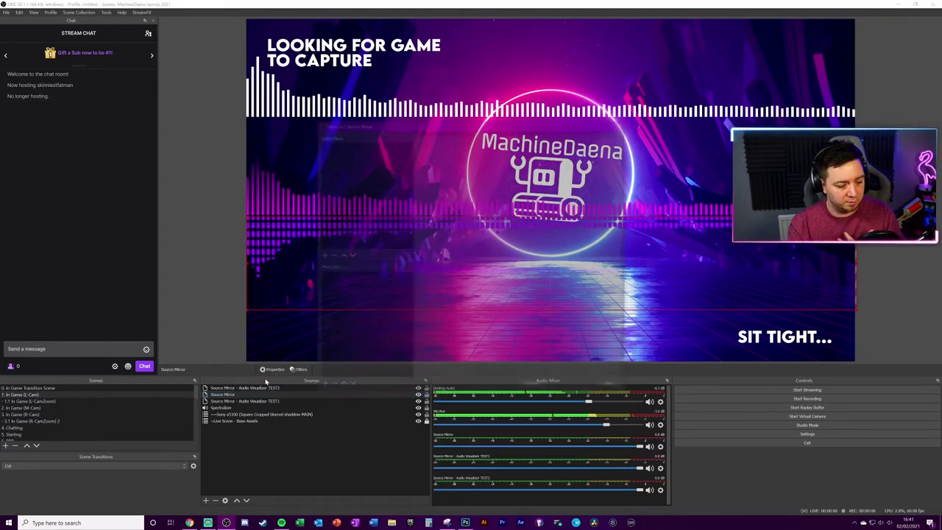
left_click(320, 387)
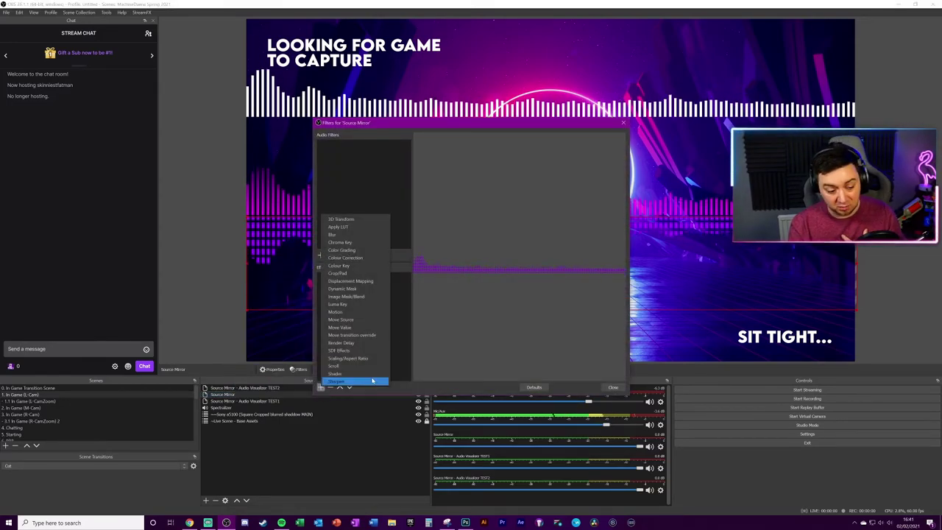
left_click(364, 261)
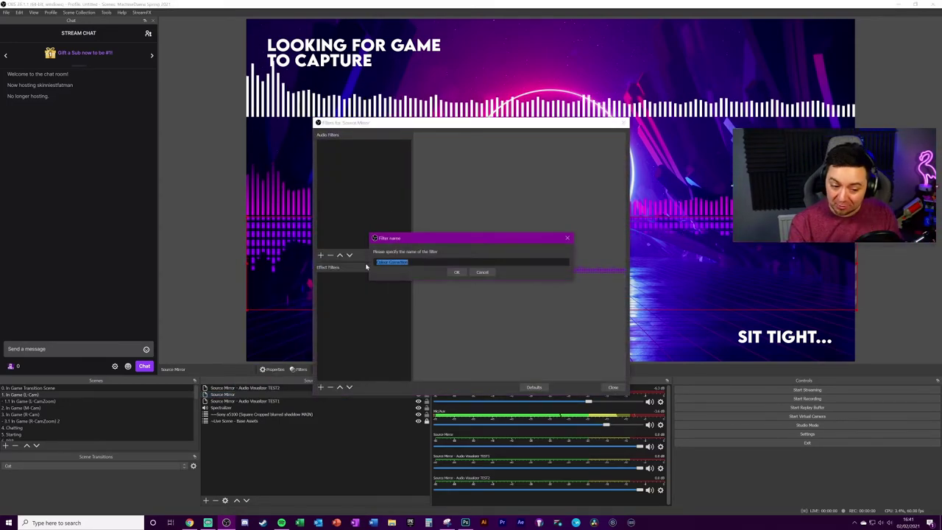
left_click(456, 272)
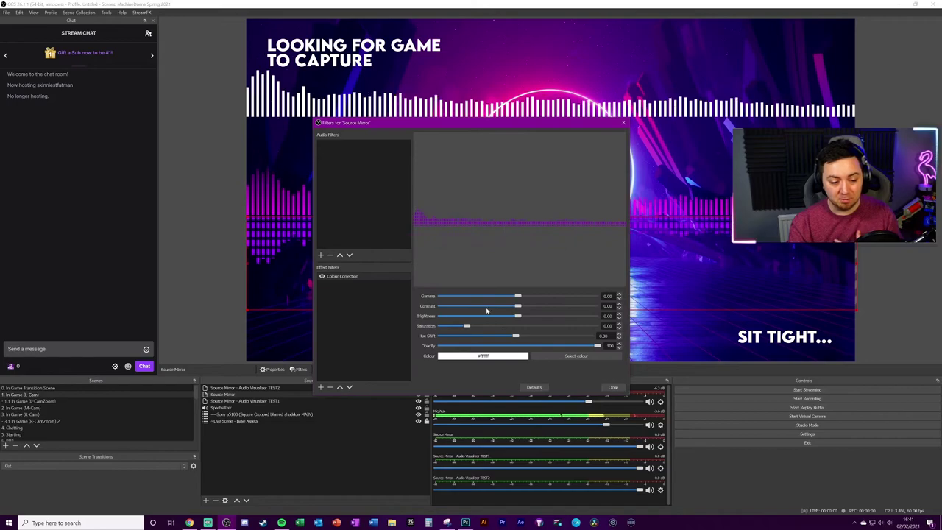
- Darken the new Source Mirror's Colour Correction colour to the grey #464646 and close its filters
left_click(553, 356)
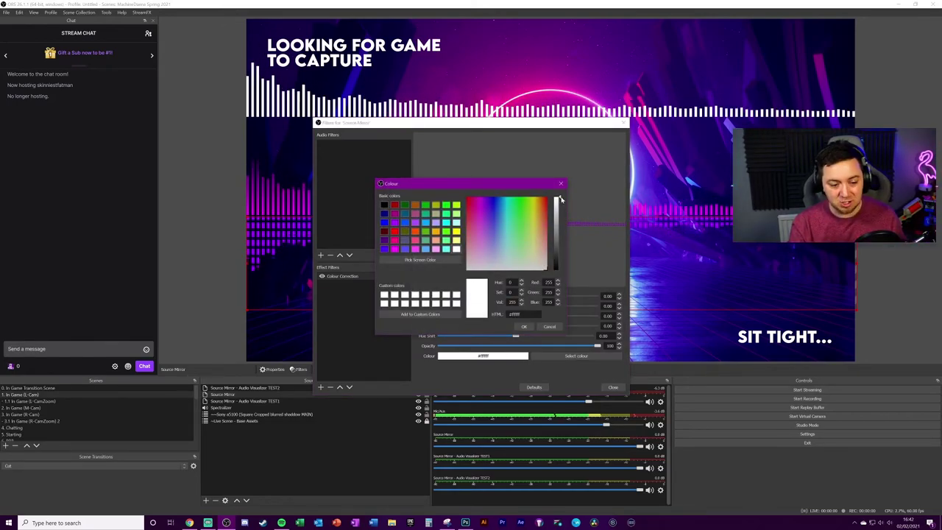
left_click_drag(559, 210, 559, 250)
left_click(523, 326)
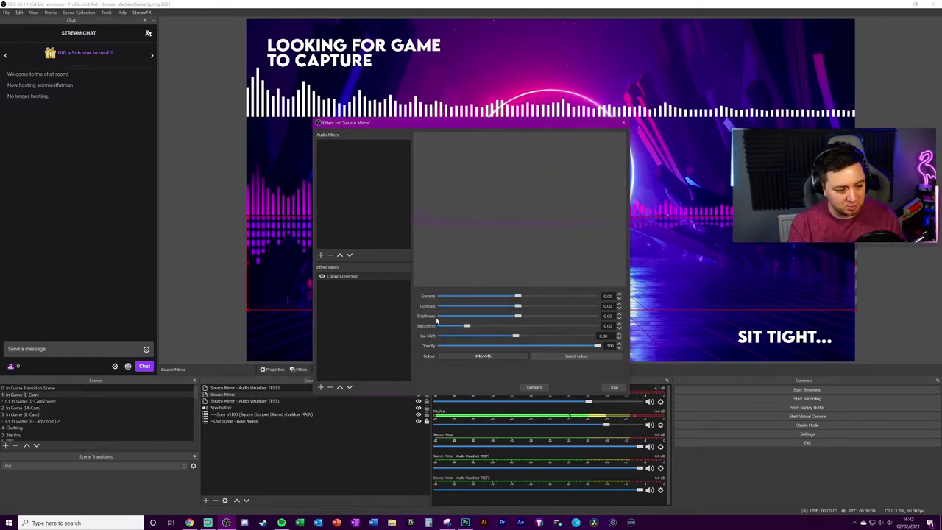
left_click(614, 388)
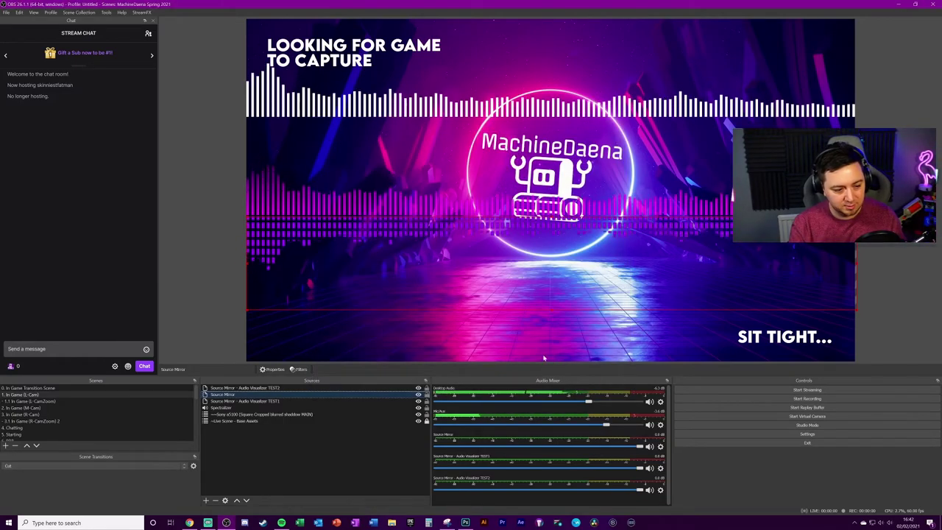
- Fine-tune the size of the new Source Mirror by its lower-right corner to fit the canvas width
left_click(298, 317)
left_click(893, 313)
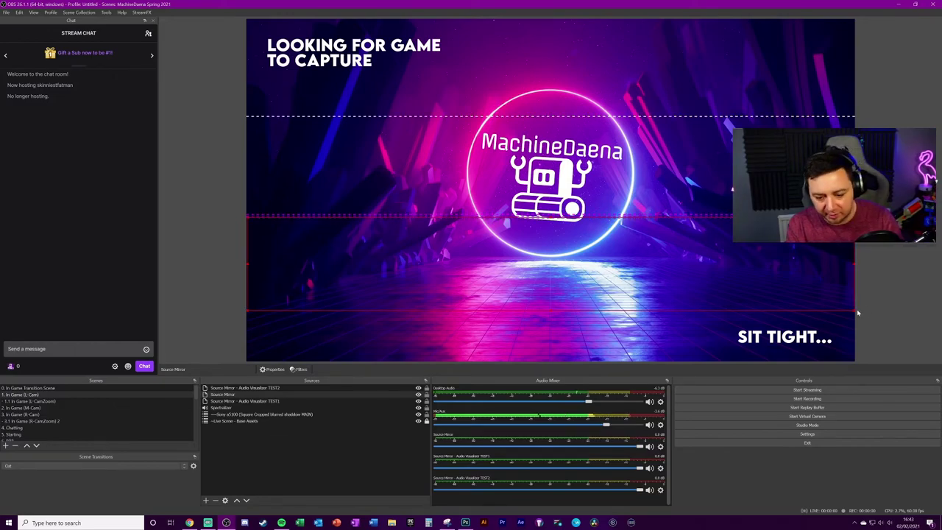
left_click_drag(853, 310, 851, 310)
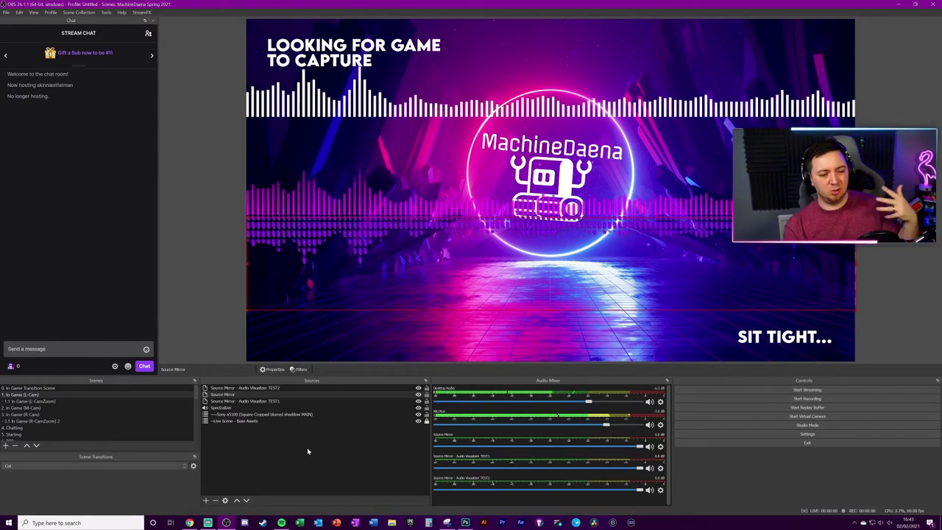
- Add a Blur effect filter with its default name to the darkened Source Mirror
left_click(250, 395)
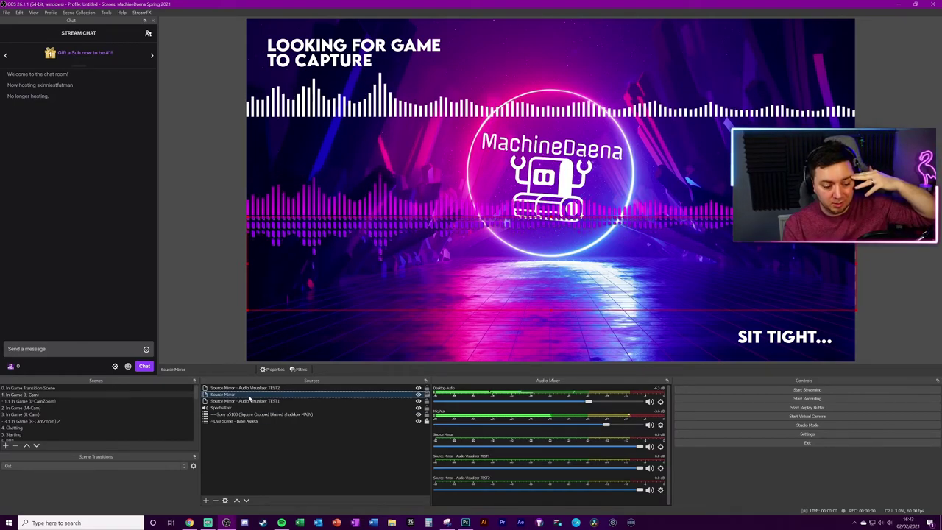
right_click(249, 396)
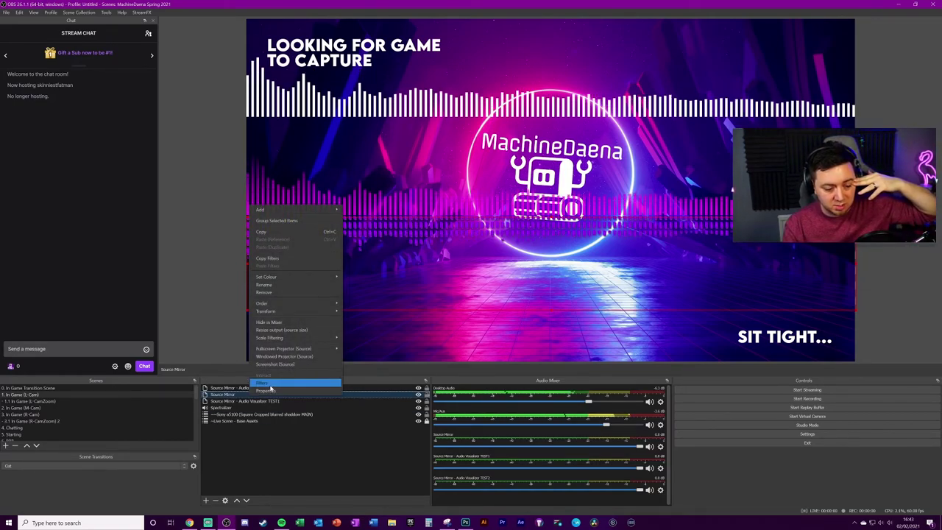
left_click(294, 381)
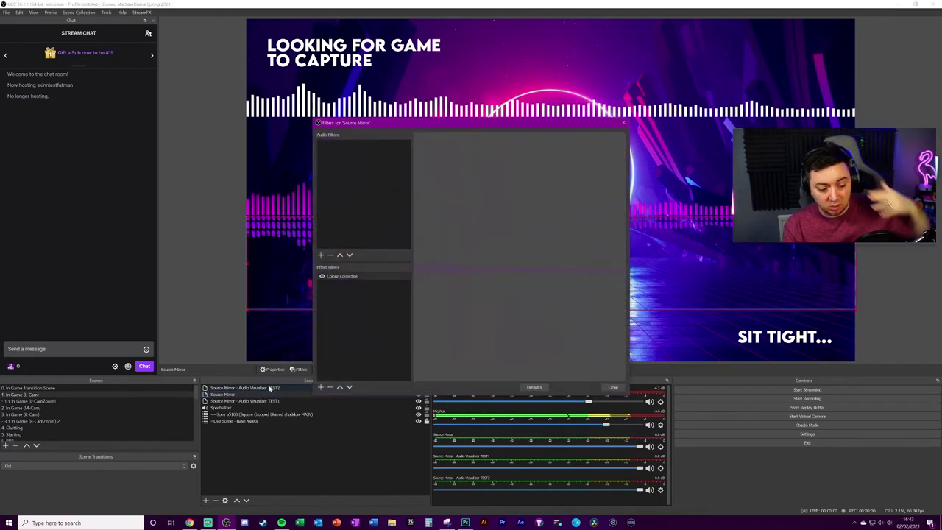
left_click(320, 388)
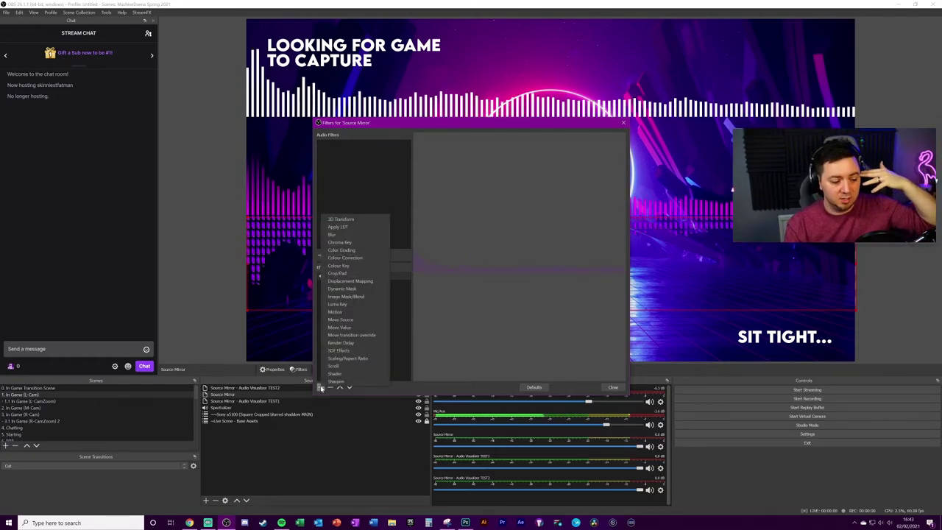
left_click(341, 234)
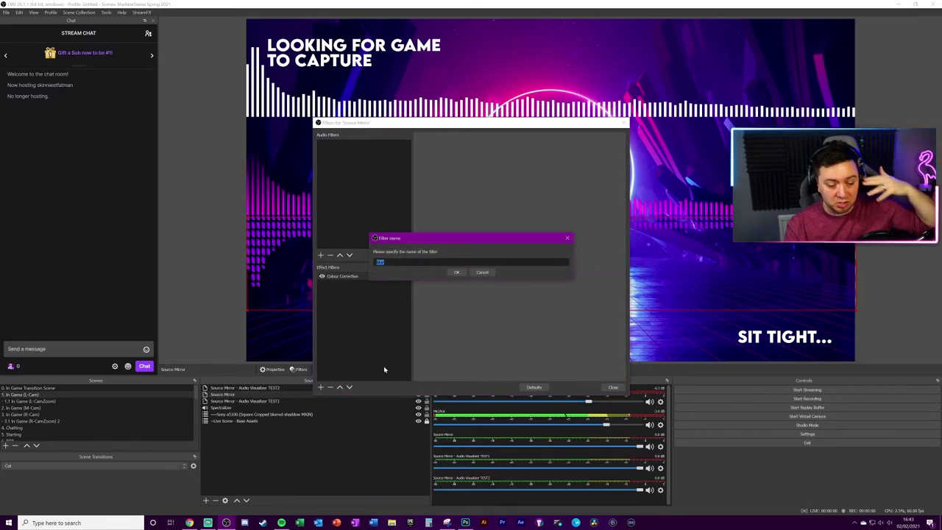
left_click(456, 272)
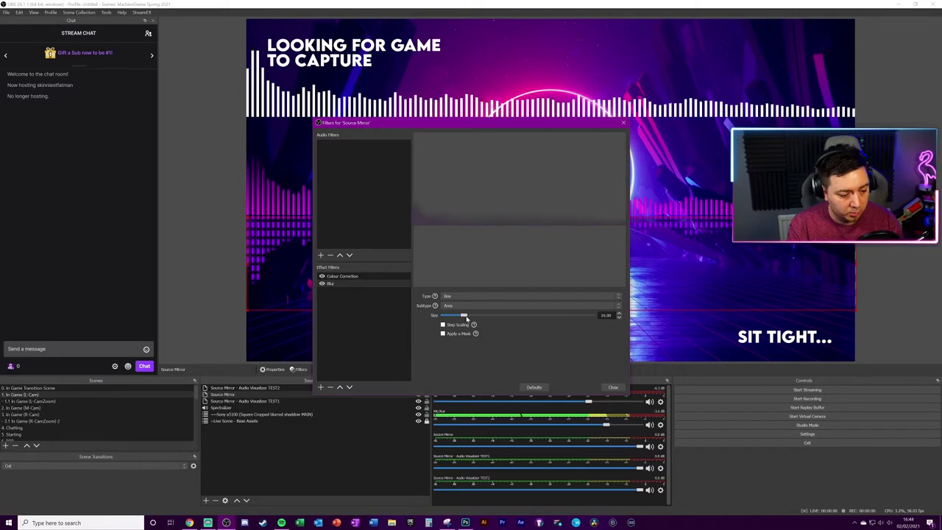
- Set the Source Mirror's Blur size to 2.00, close its filters and deselect all sources in the preview
left_click_drag(466, 318, 434, 316)
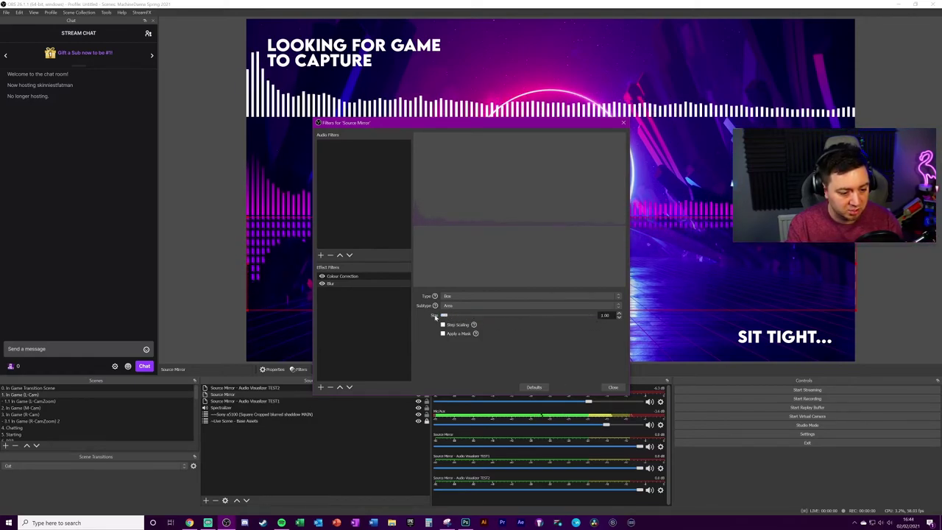
left_click(445, 316)
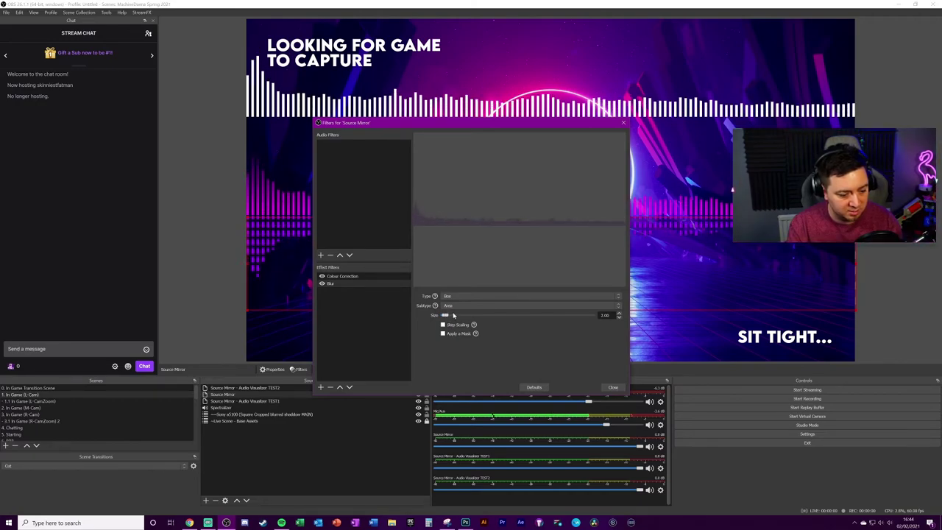
left_click(613, 387)
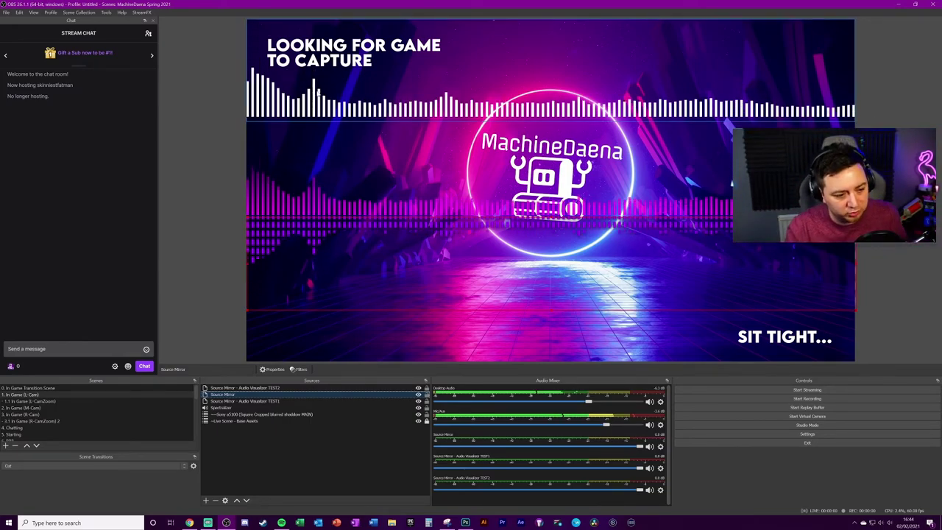
left_click(319, 95)
left_click(193, 175)
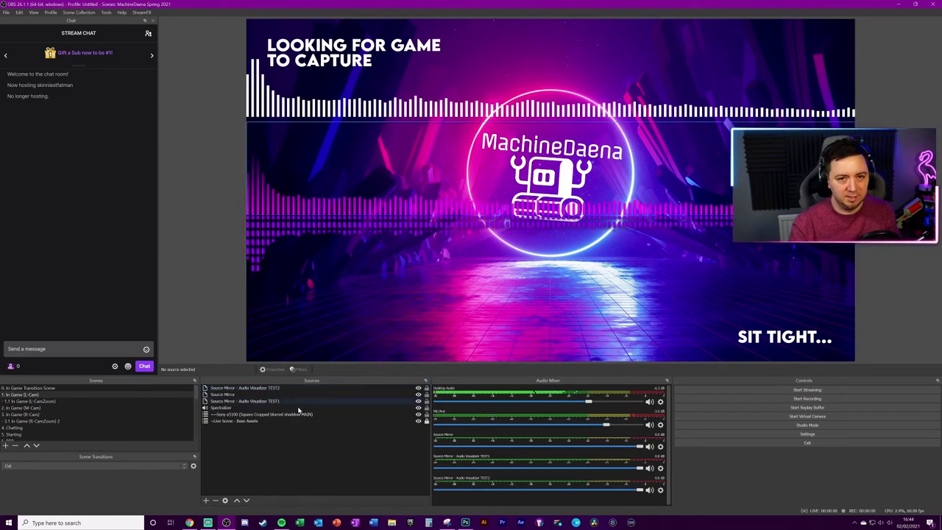
- Hide the original Spectralizer source and show it again
left_click(418, 407)
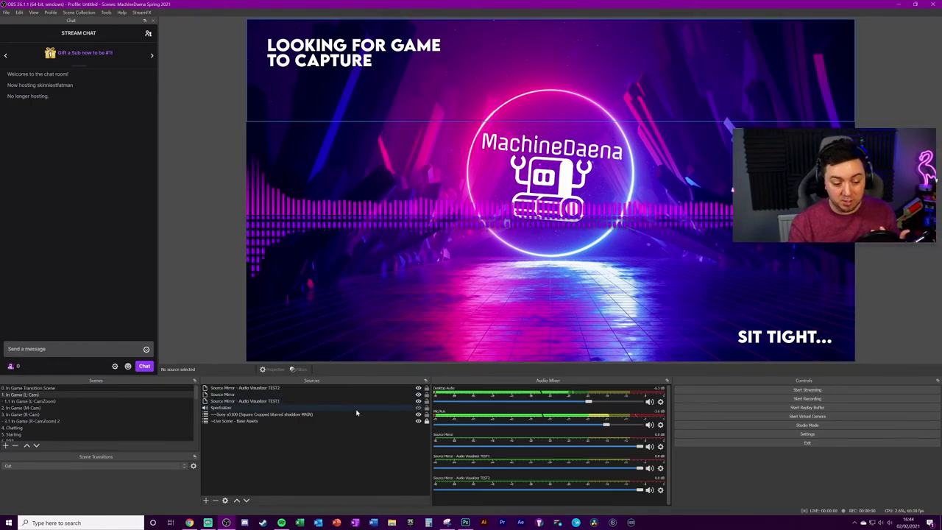
left_click(390, 408)
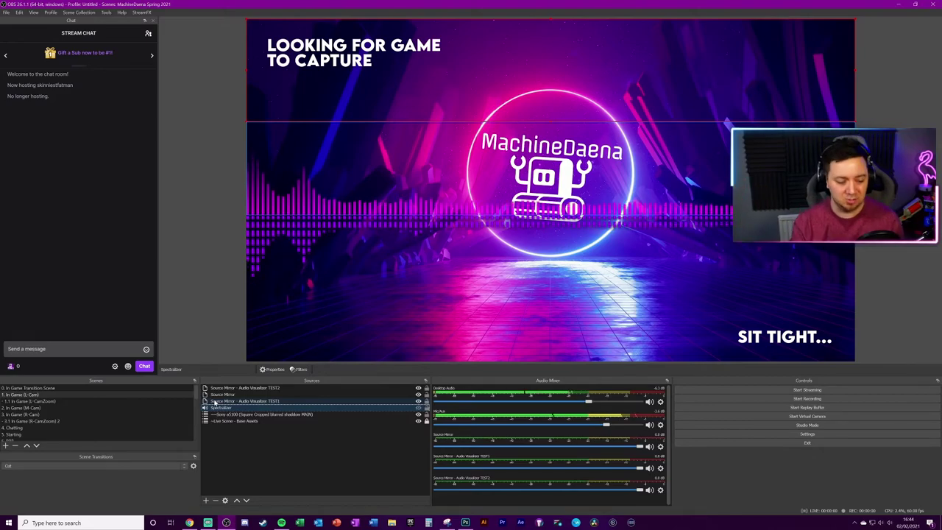
left_click(418, 408)
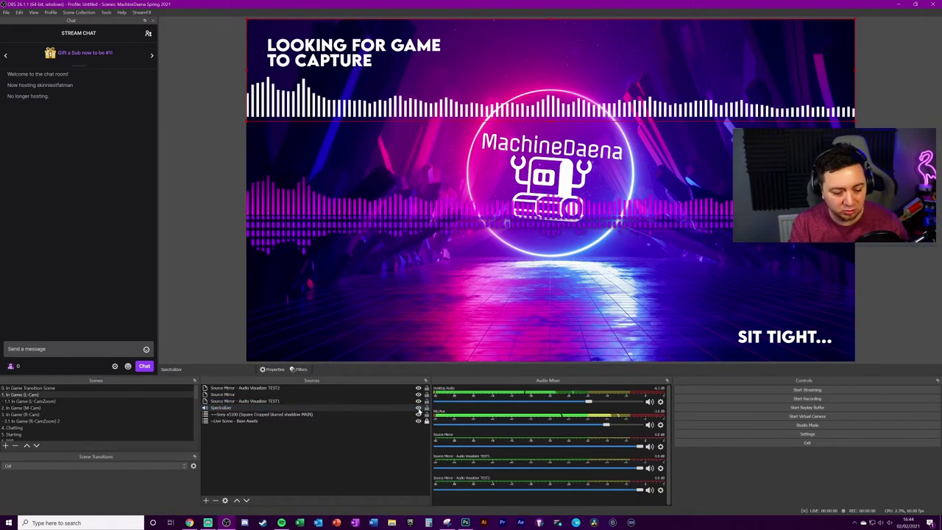
- Add a Blur effect filter with its default name to the original Spectralizer source
right_click(232, 409)
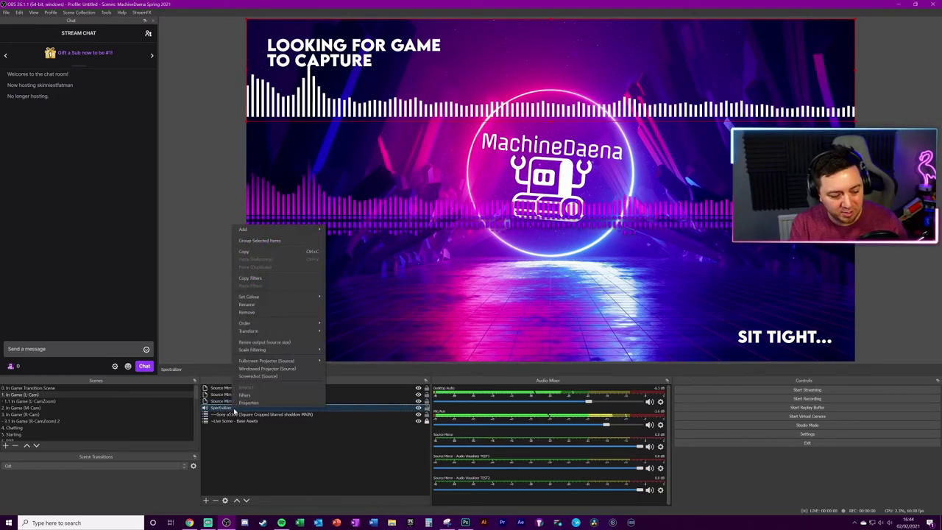
left_click(273, 395)
left_click_drag(419, 123, 549, 173)
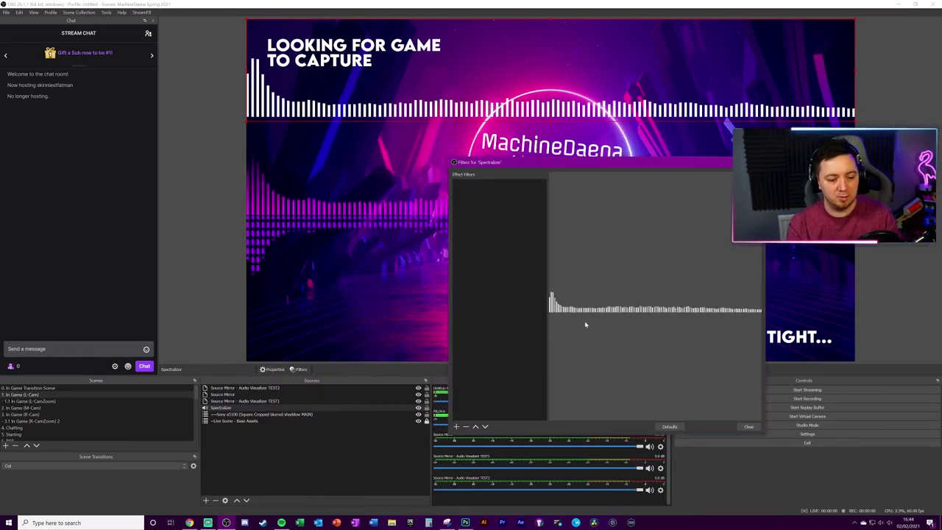
left_click(457, 427)
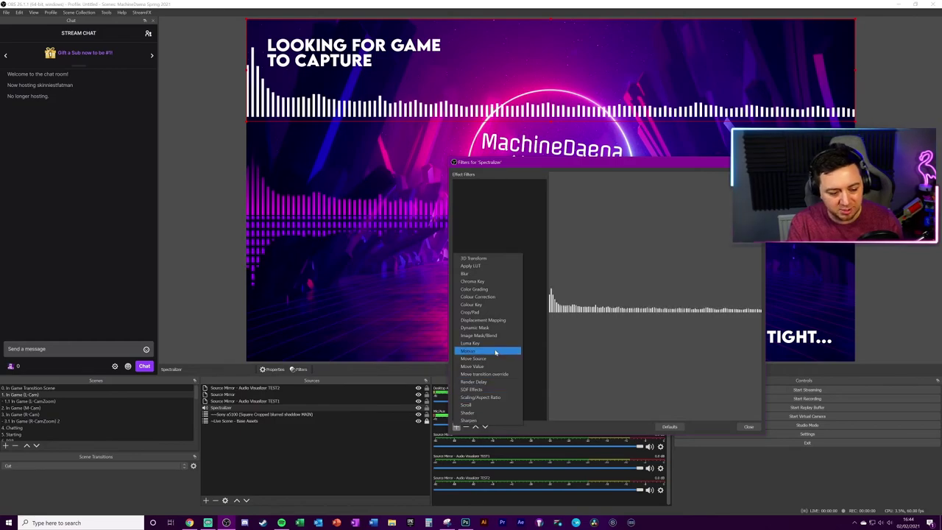
left_click(491, 275)
left_click(592, 312)
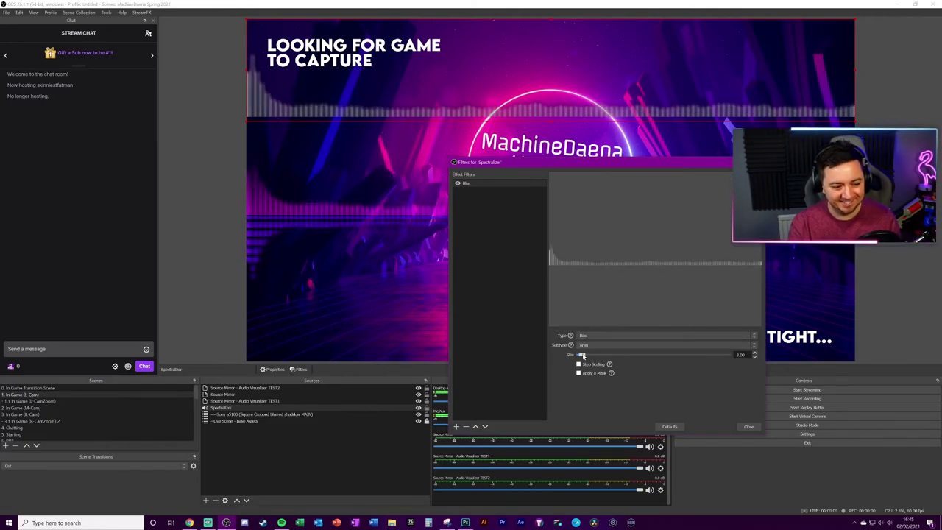
- Try a much heavier blur on the Spectralizer, settle its Blur size at 4.00 and close its filters
left_click_drag(582, 355, 648, 359)
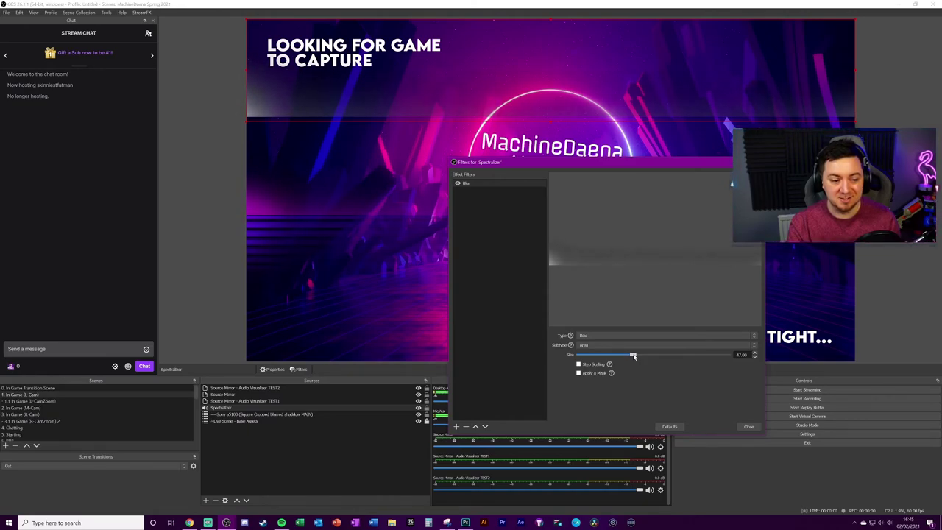
left_click_drag(634, 356, 633, 355)
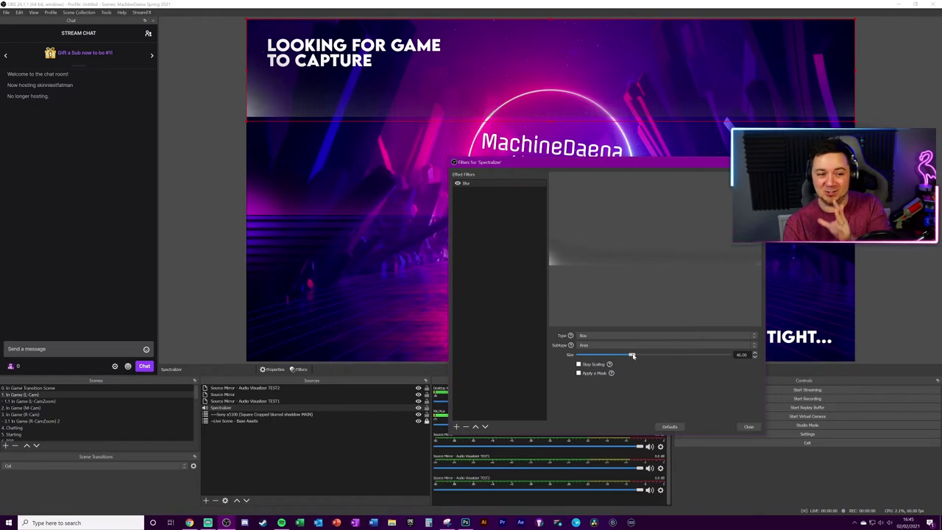
left_click_drag(633, 356, 582, 355)
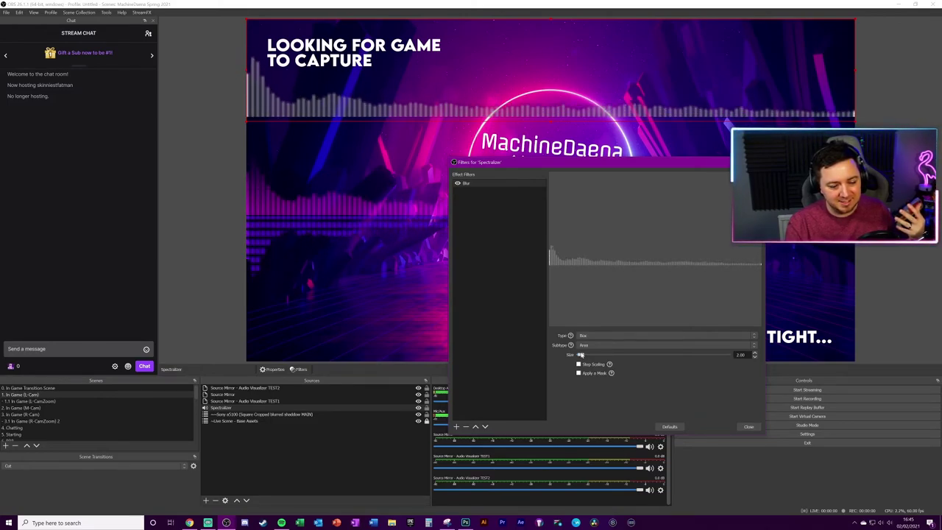
left_click_drag(581, 354, 582, 354)
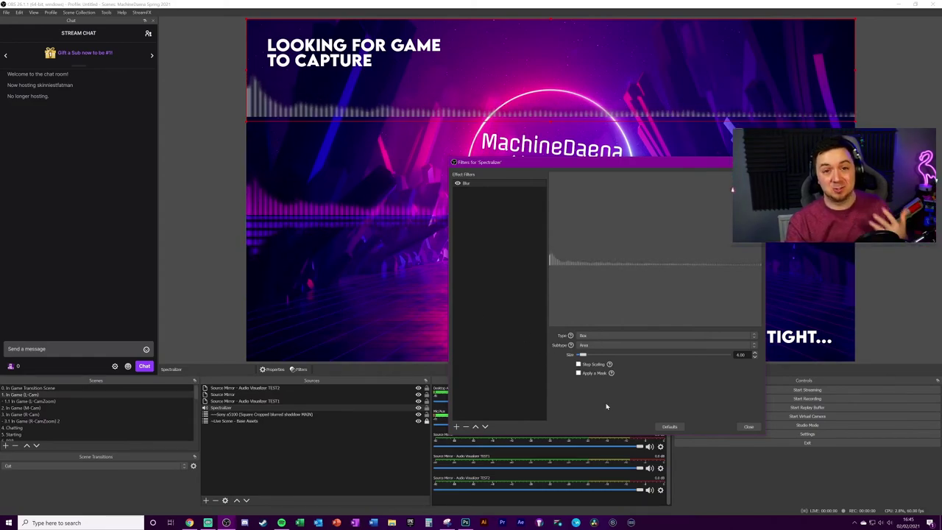
left_click(746, 427)
- Hide the Spectralizer source and group it with the three Source Mirrors, keeping the default group name
left_click(417, 407)
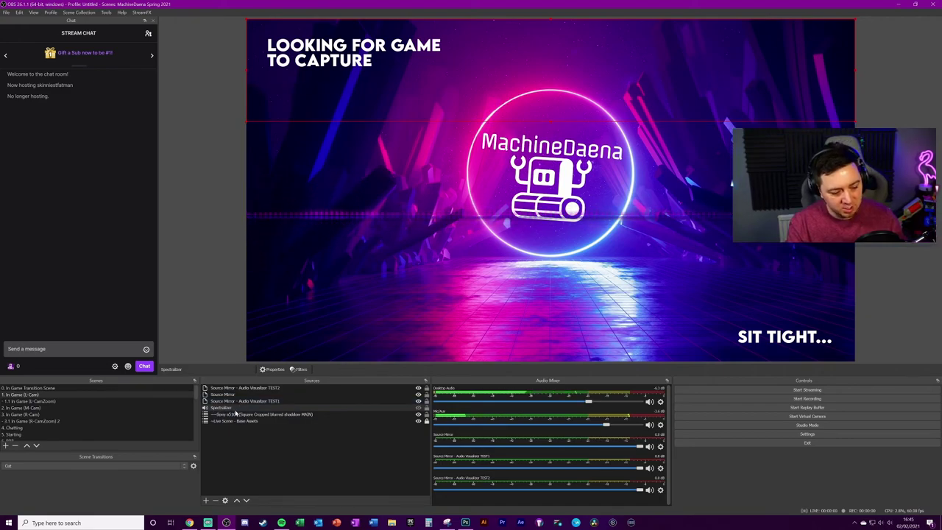
left_click(251, 387)
left_click(269, 401, "shift")
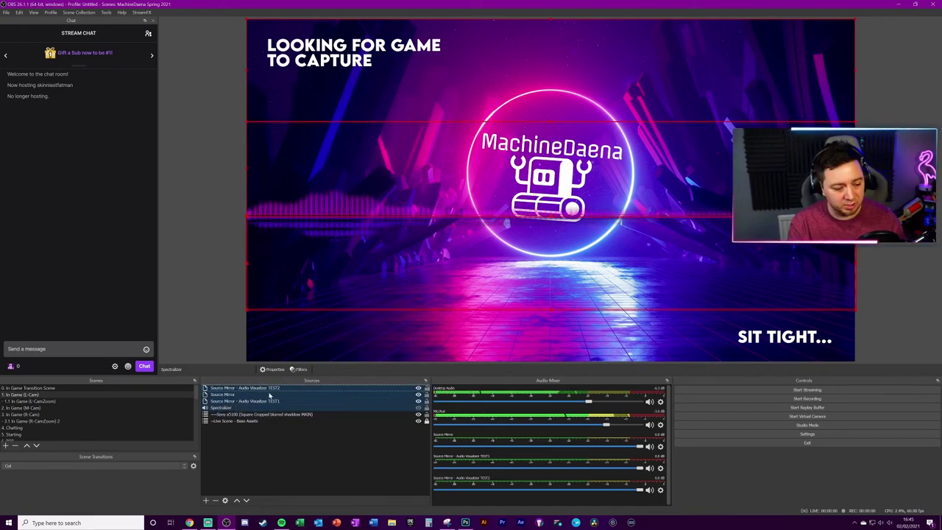
right_click(270, 396)
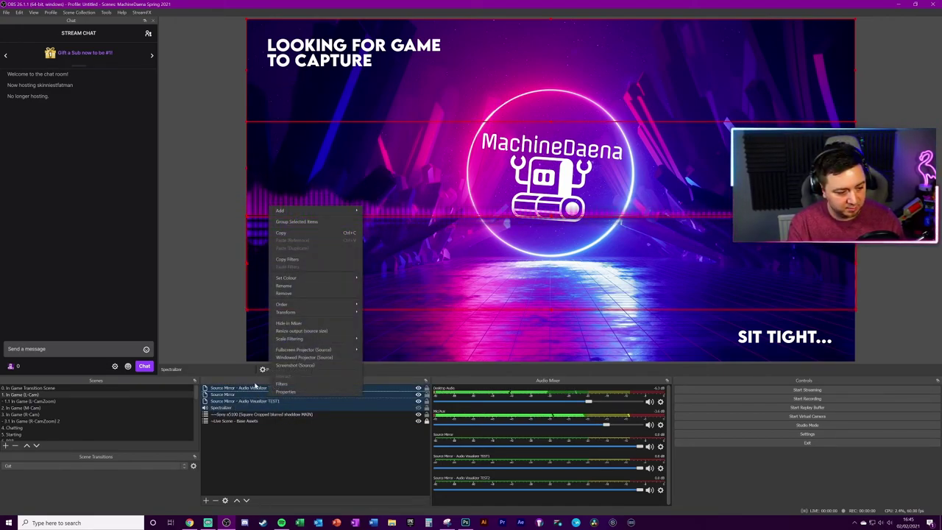
left_click(298, 221)
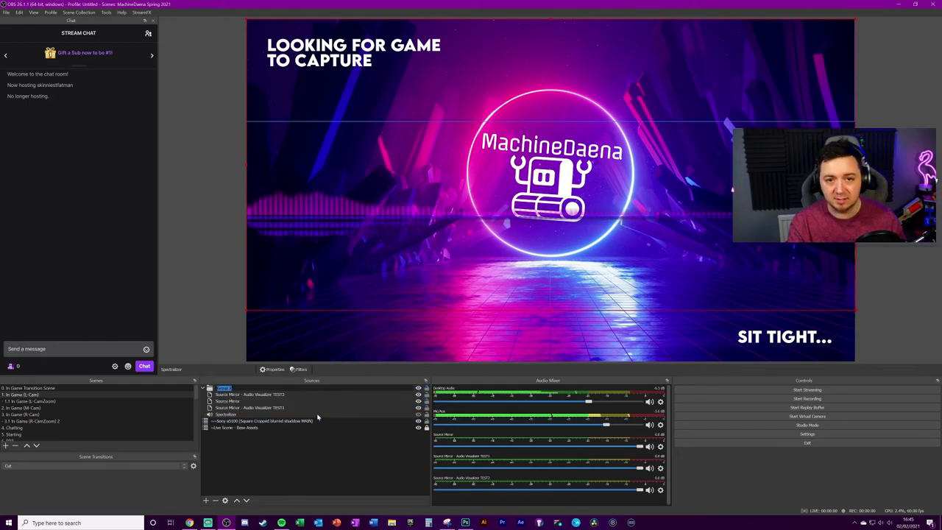
left_click(301, 445)
left_click(331, 387)
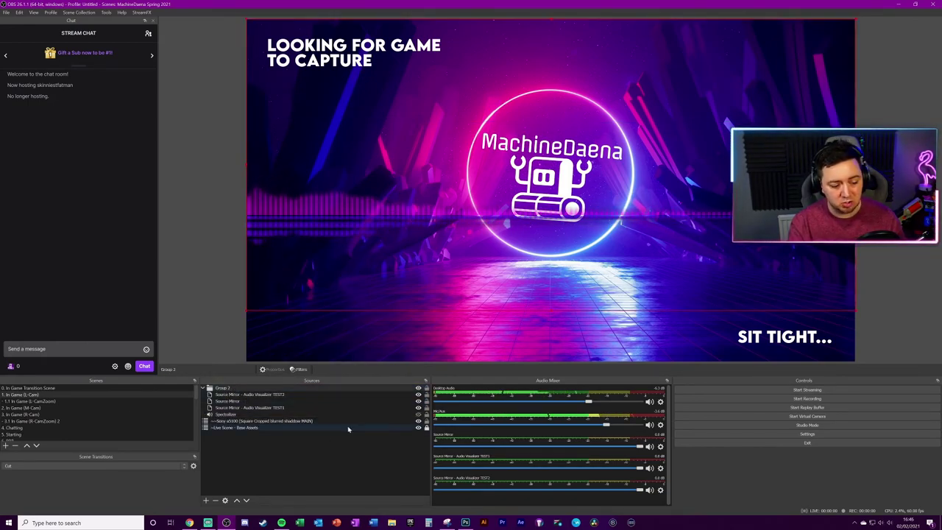
- Shrink the visualizer group from its lower-right corner to about three quarters of the canvas width
left_click(233, 414)
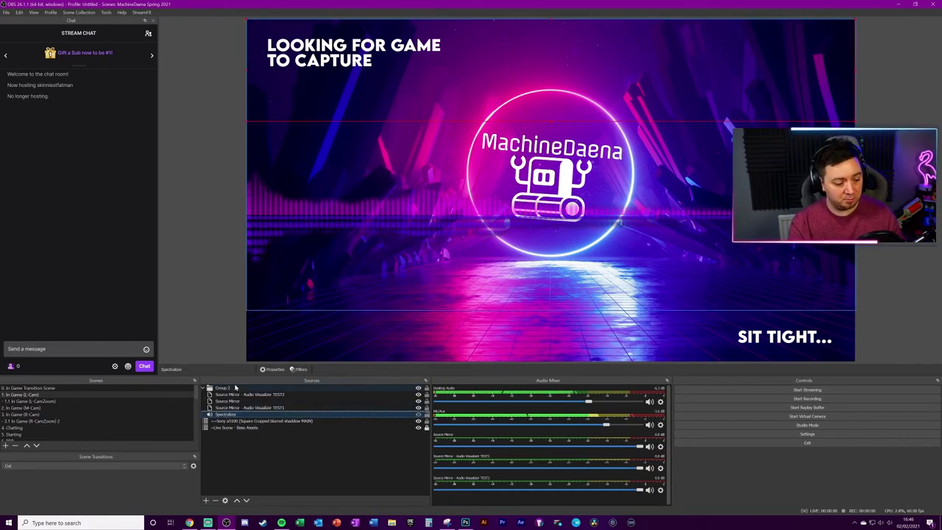
left_click(235, 387)
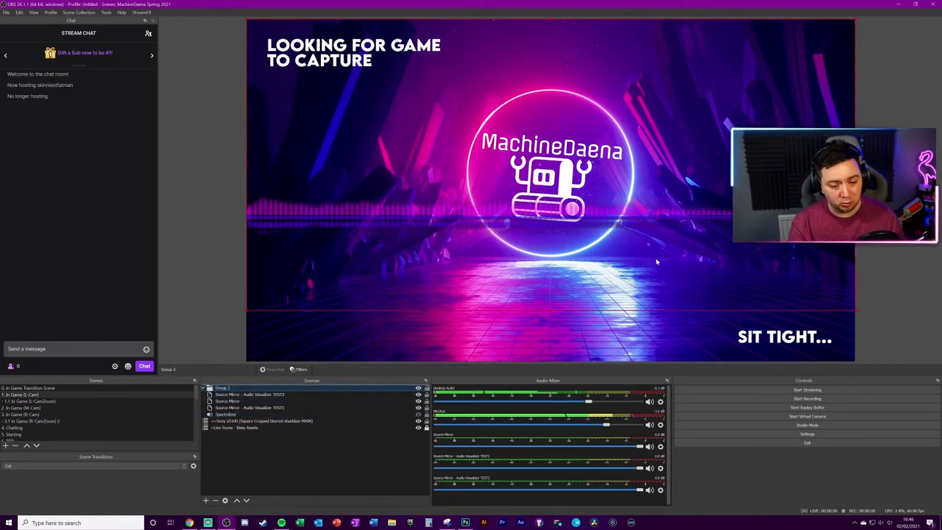
left_click_drag(853, 310, 541, 239)
- Rotate the visualizer group 90 degrees clockwise and deselect it
right_click(461, 124)
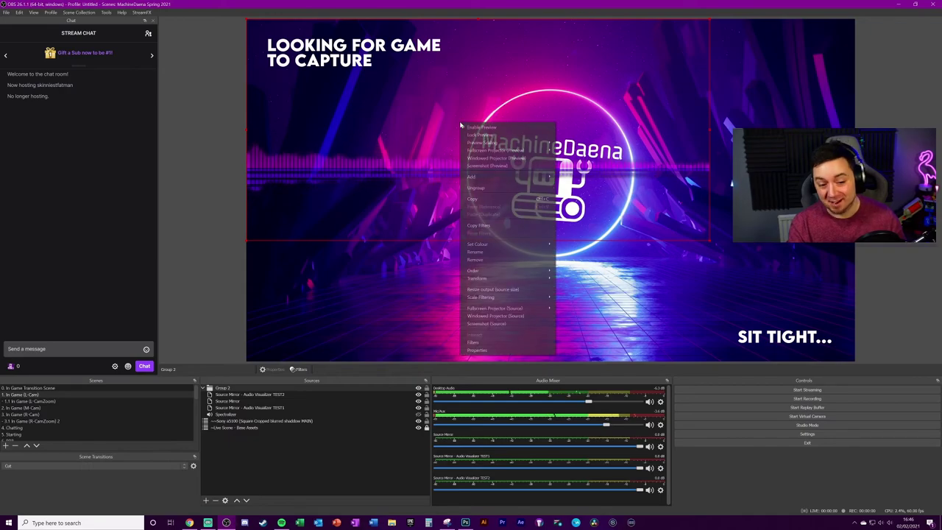
mouse_move(494, 247)
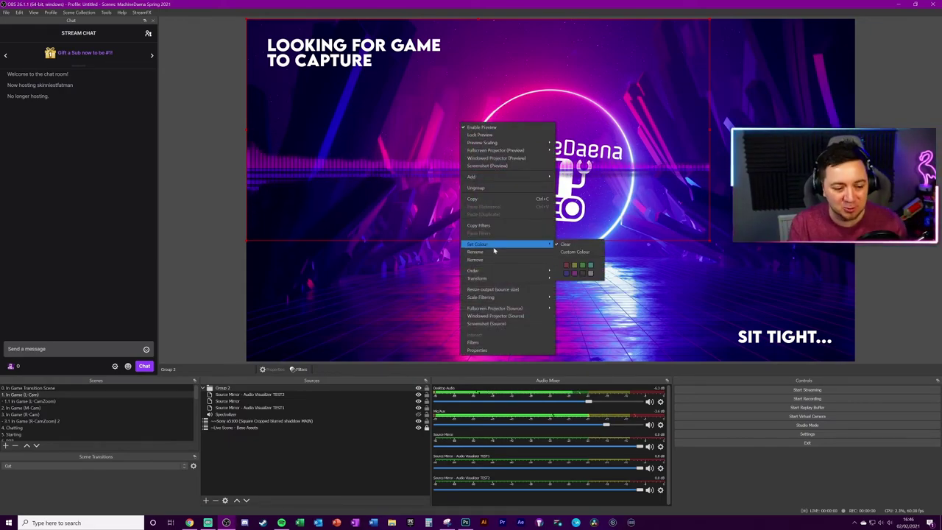
mouse_move(514, 278)
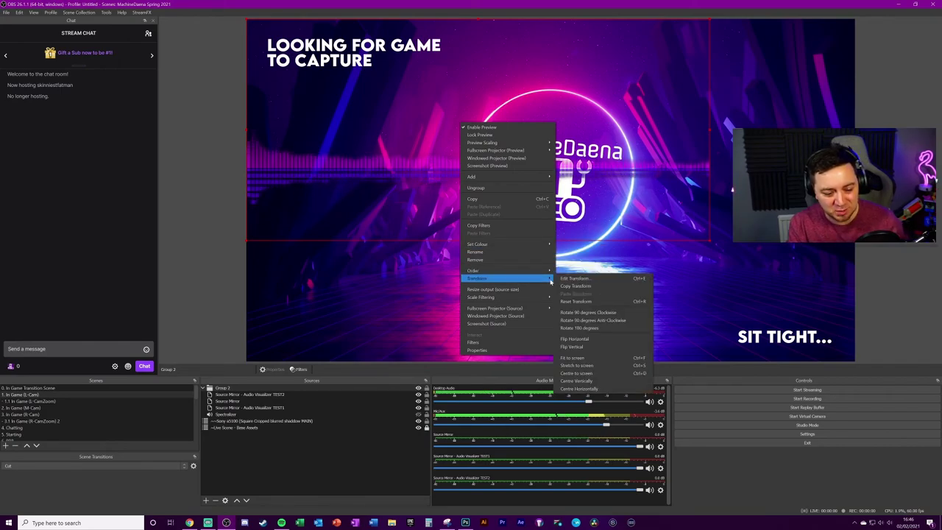
left_click(594, 312)
left_click(887, 296)
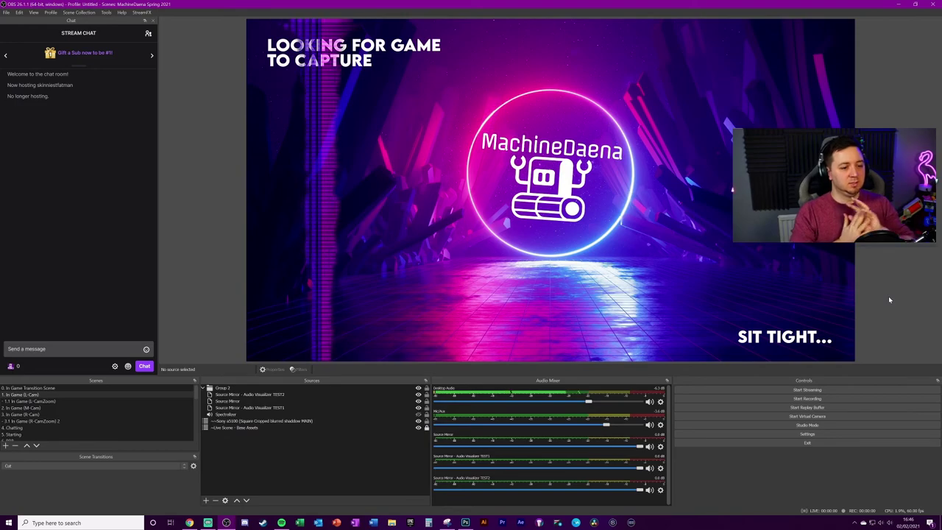